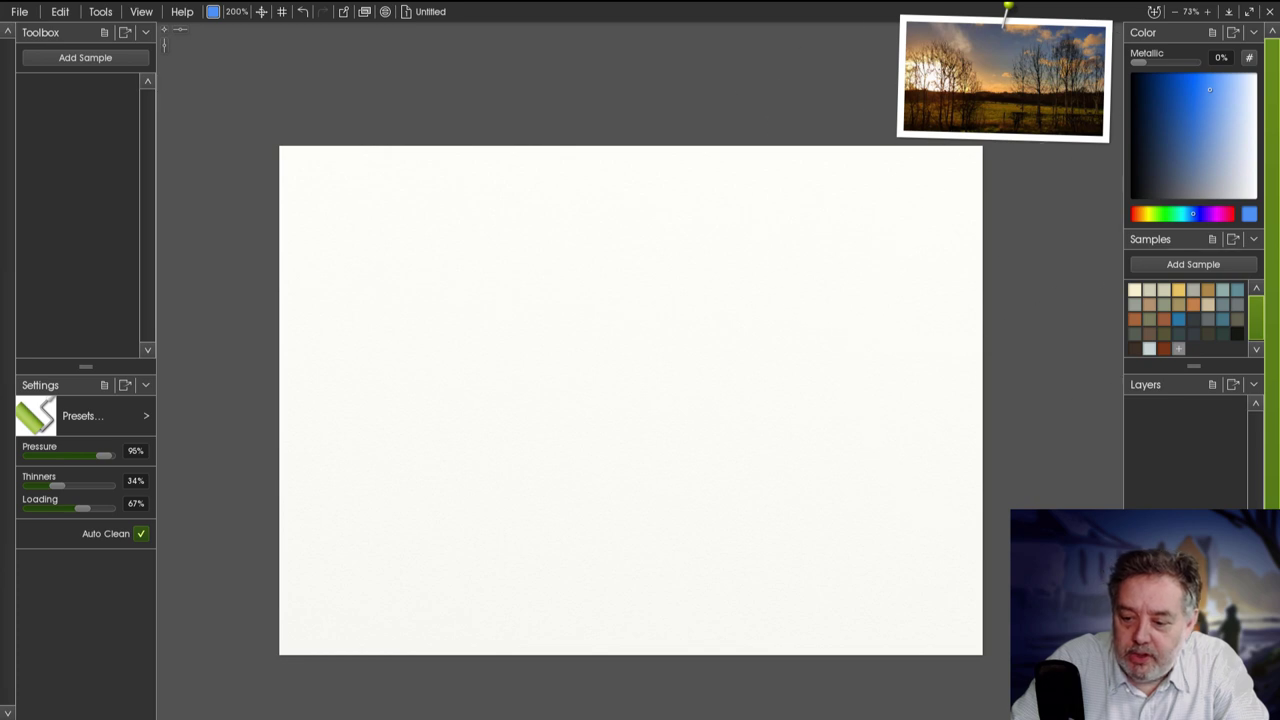
Roll a rough orange-red ground colour across the whole blank canvas with the paint roller.
{"action": "left_click", "coordinate": [1137, 213]}
{"action": "mouse_move", "coordinate": [754, 186]}
{"action": "left_mouse_down"}
{"action": "mouse_move", "coordinate": [708, 211]}
{"action": "mouse_move", "coordinate": [330, 209]}
{"action": "left_mouse_up"}
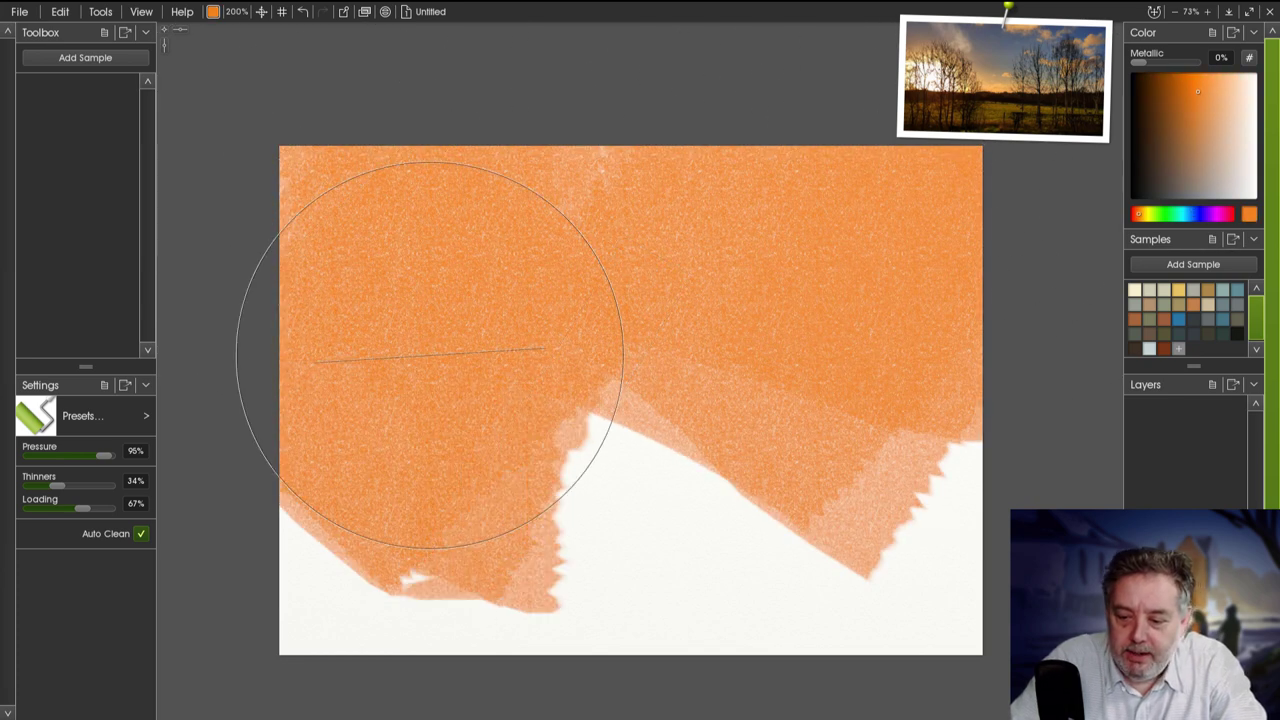
{"action": "left_click", "coordinate": [19, 11]}
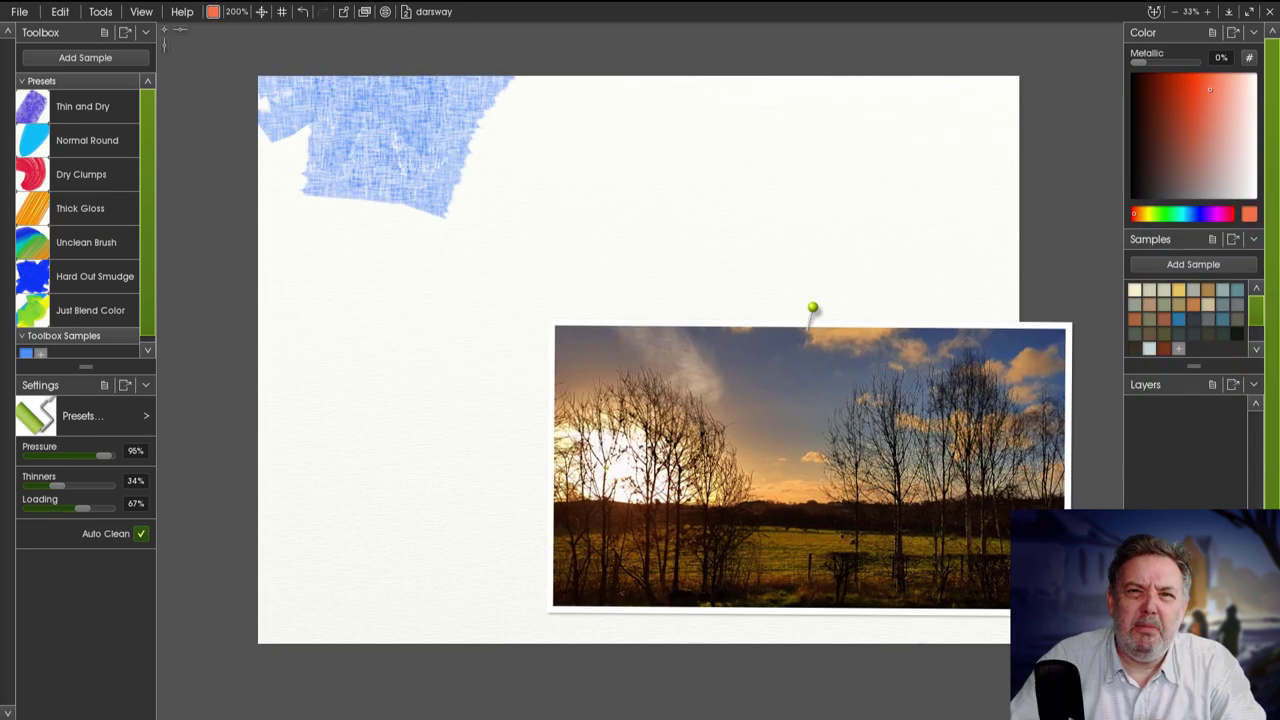
{"action": "mouse_move", "coordinate": [470, 120]}
{"action": "left_mouse_down"}
{"action": "mouse_move", "coordinate": [720, 157]}
{"action": "mouse_move", "coordinate": [654, 537]}
{"action": "mouse_move", "coordinate": [1043, 314]}
{"action": "mouse_move", "coordinate": [488, 560]}
{"action": "mouse_move", "coordinate": [271, 337]}
{"action": "mouse_move", "coordinate": [457, 686]}
{"action": "mouse_move", "coordinate": [886, 663]}
{"action": "mouse_move", "coordinate": [229, 486]}
{"action": "mouse_move", "coordinate": [470, 635]}
{"action": "left_mouse_up"}
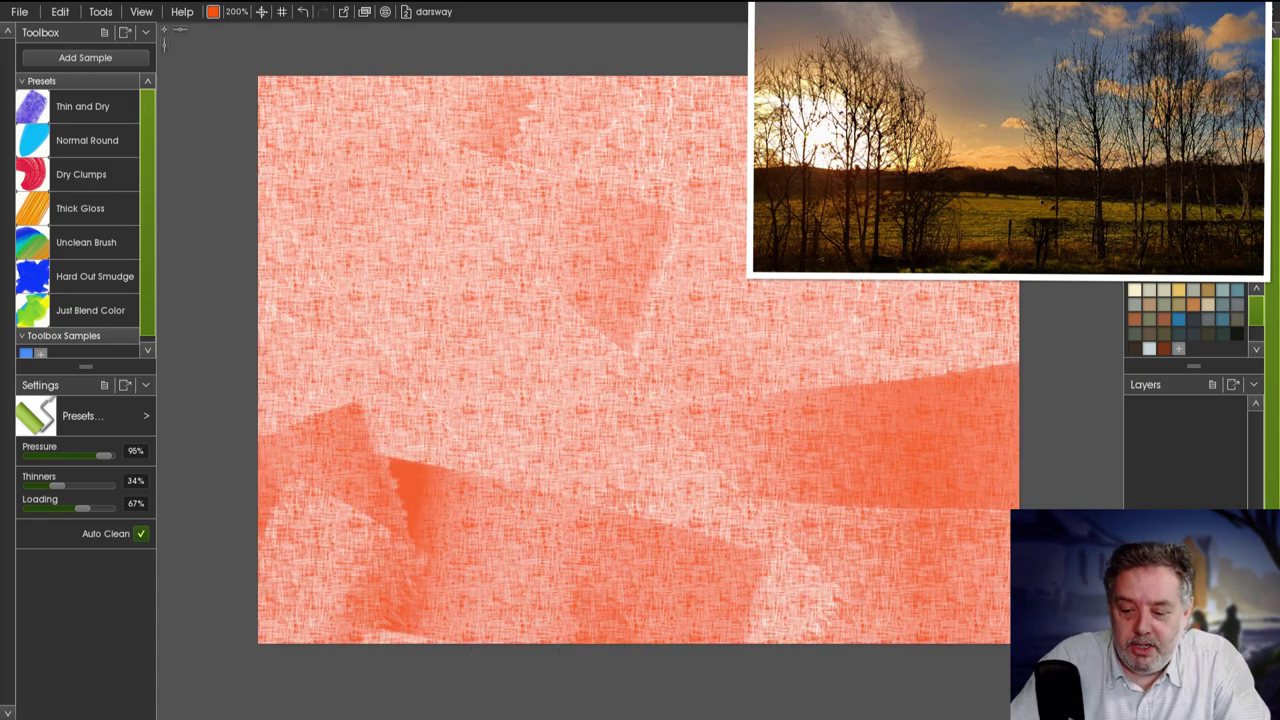
Paint a blue sky across the upper part of the canvas with the Normal Round brush at 300% size.
{"action": "scroll", "coordinate": [514, 443], "scroll_direction": "down", "scroll_amount": 2}
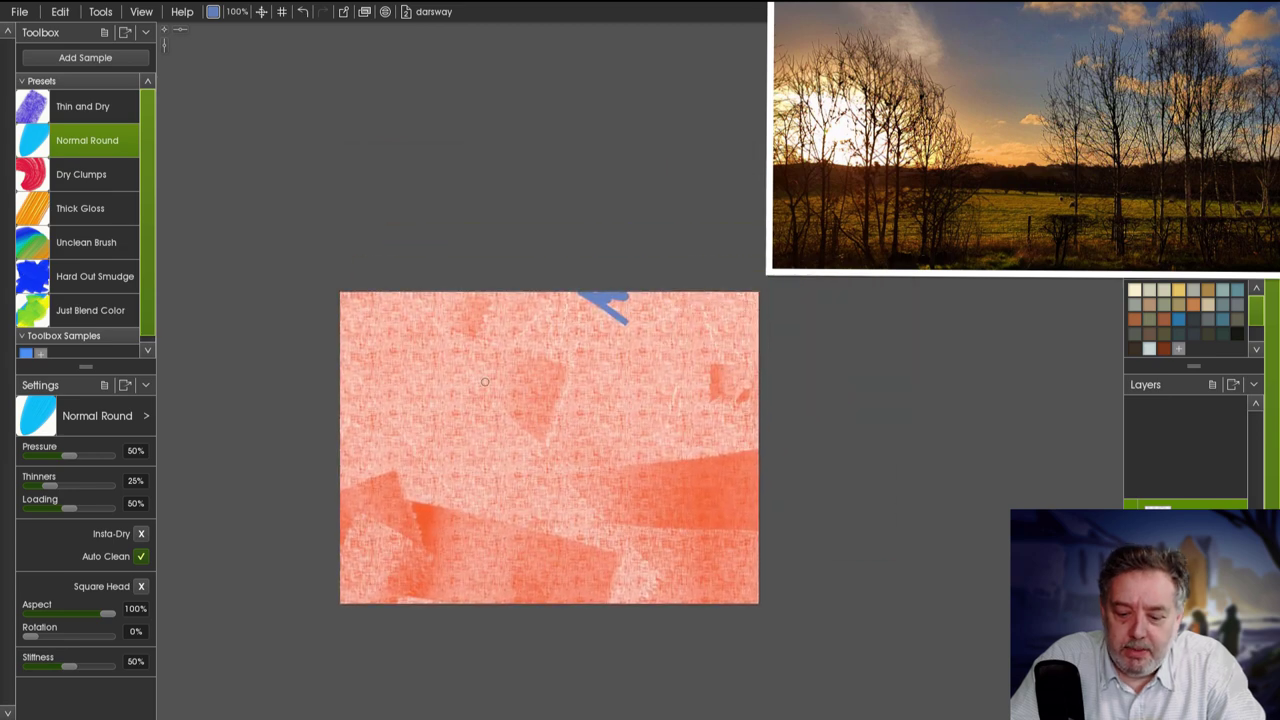
{"action": "key", "text": "3"}
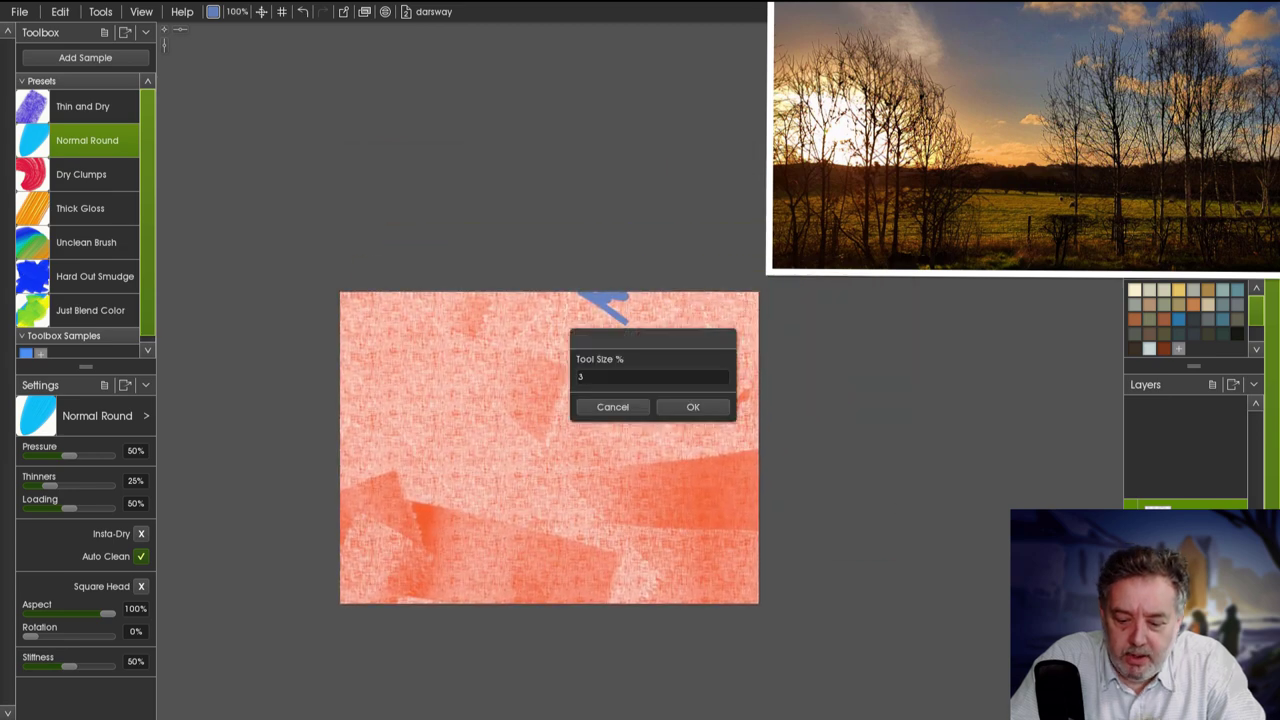
{"action": "key", "text": "Return"}
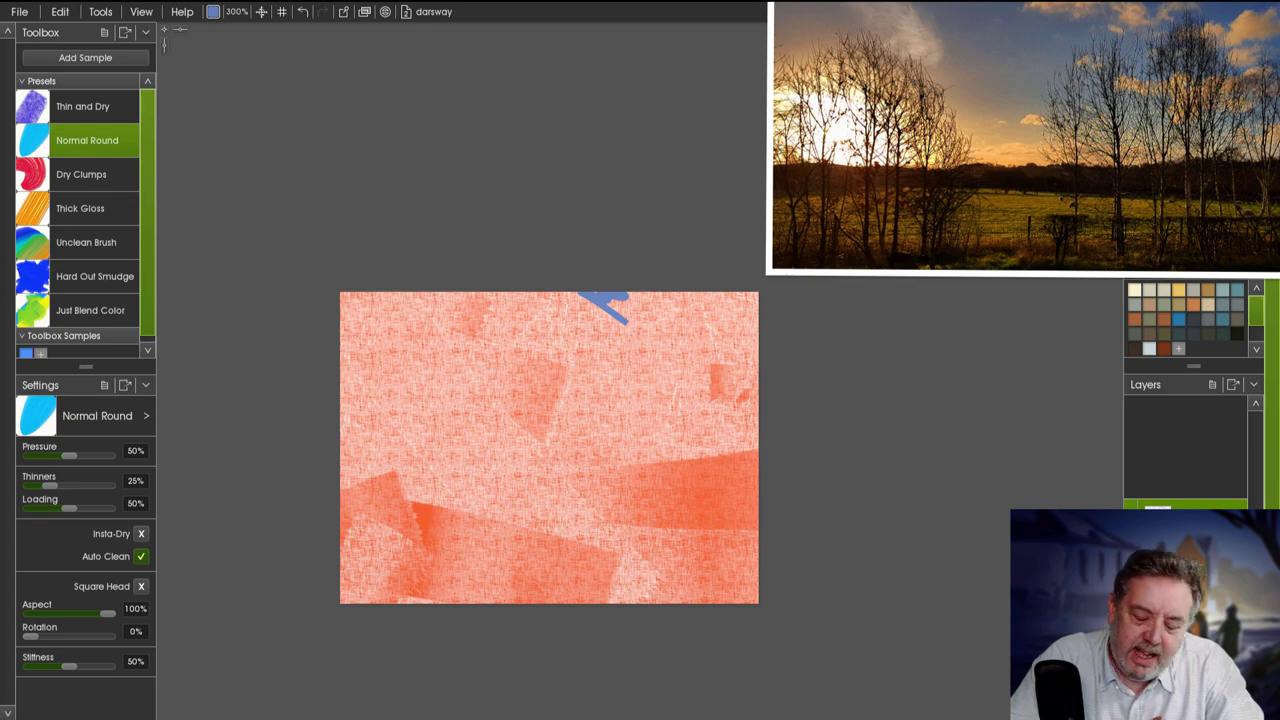
{"action": "mouse_move", "coordinate": [620, 300]}
{"action": "left_mouse_down"}
{"action": "mouse_move", "coordinate": [740, 320]}
{"action": "mouse_move", "coordinate": [600, 365]}
{"action": "mouse_move", "coordinate": [480, 280]}
{"action": "mouse_move", "coordinate": [560, 385]}
{"action": "left_mouse_up"}
{"action": "scroll", "coordinate": [560, 385], "scroll_direction": "up", "scroll_amount": 3}
{"action": "mouse_move", "coordinate": [1024, 6]}
{"action": "left_mouse_down"}
{"action": "mouse_move", "coordinate": [881, 281]}
{"action": "mouse_move", "coordinate": [1003, 12]}
{"action": "left_mouse_up"}
{"action": "mouse_move", "coordinate": [364, 146]}
{"action": "left_mouse_down"}
{"action": "mouse_move", "coordinate": [560, 270]}
{"action": "mouse_move", "coordinate": [740, 330]}
{"action": "mouse_move", "coordinate": [330, 190]}
{"action": "mouse_move", "coordinate": [470, 310]}
{"action": "left_mouse_up"}
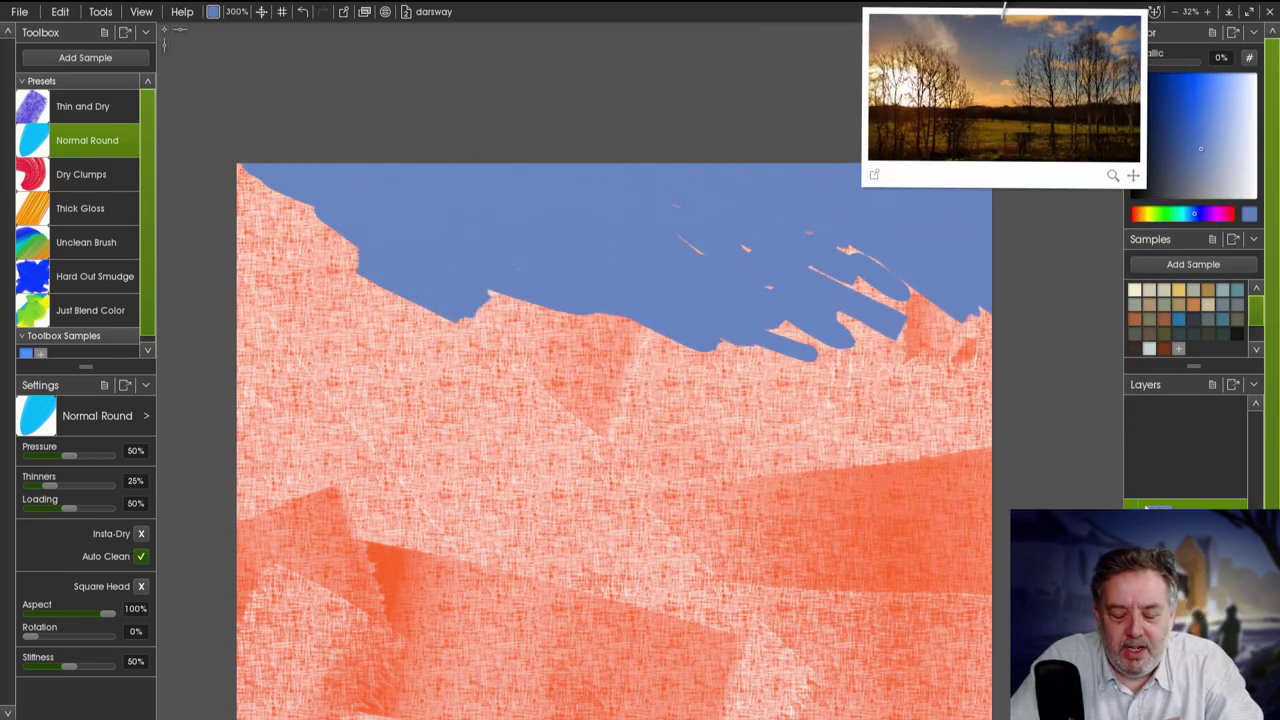
{"action": "mouse_move", "coordinate": [960, 290]}
{"action": "left_mouse_down"}
{"action": "mouse_move", "coordinate": [935, 340]}
{"action": "mouse_move", "coordinate": [870, 300]}
{"action": "left_mouse_up"}
Paint cream clouds at the upper right and top of the sky, with peach-pink clouds beneath them.
{"action": "left_click", "coordinate": [900, 95], "text": "alt"}
{"action": "mouse_move", "coordinate": [960, 230]}
{"action": "left_mouse_down"}
{"action": "mouse_move", "coordinate": [820, 300]}
{"action": "mouse_move", "coordinate": [958, 312]}
{"action": "mouse_move", "coordinate": [871, 337]}
{"action": "mouse_move", "coordinate": [749, 177]}
{"action": "mouse_move", "coordinate": [890, 195]}
{"action": "left_mouse_up"}
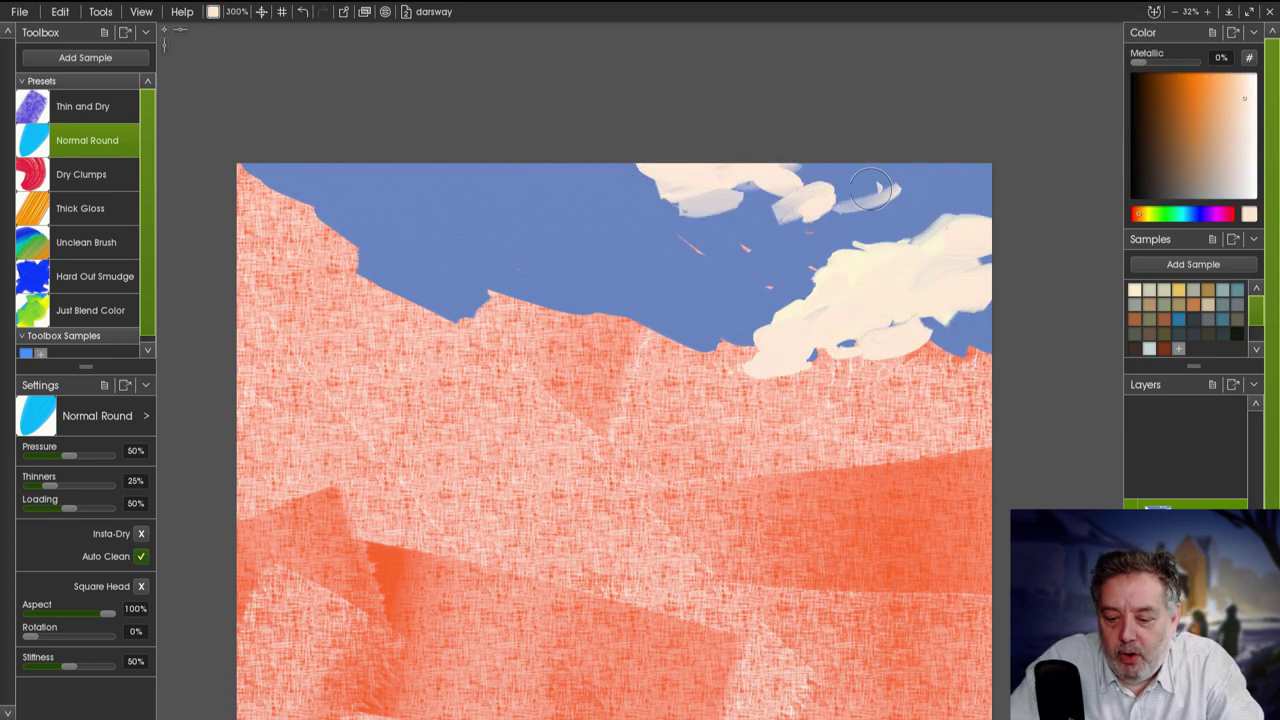
{"action": "left_click", "coordinate": [905, 400], "text": "alt"}
{"action": "mouse_move", "coordinate": [980, 380]}
{"action": "left_mouse_down"}
{"action": "mouse_move", "coordinate": [740, 425]}
{"action": "mouse_move", "coordinate": [810, 412]}
{"action": "mouse_move", "coordinate": [714, 362]}
{"action": "mouse_move", "coordinate": [540, 340]}
{"action": "mouse_move", "coordinate": [789, 423]}
{"action": "mouse_move", "coordinate": [821, 301]}
{"action": "left_mouse_up"}
{"action": "left_click", "coordinate": [800, 366], "text": "alt"}
{"action": "left_click", "coordinate": [965, 262], "text": "alt"}
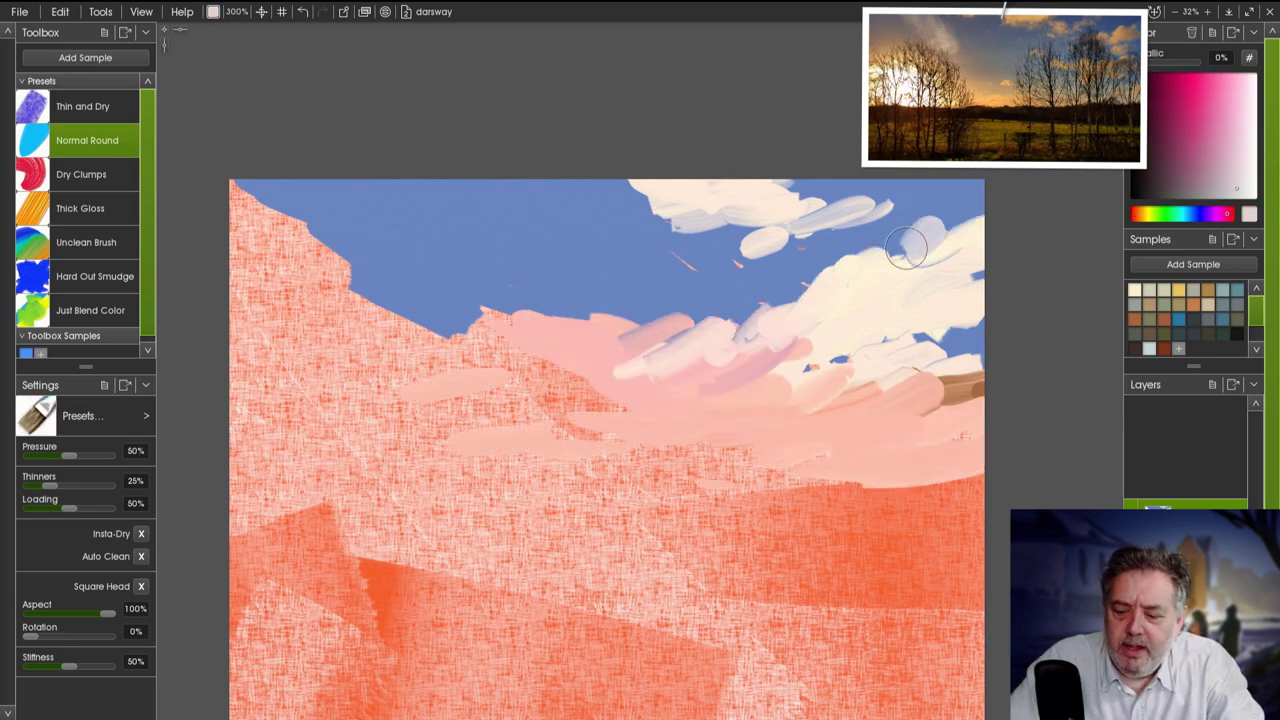
Extend the sky with further blue strokes, pale diagonal wisps and lavender-pink clouds over the left side.
{"action": "mouse_move", "coordinate": [965, 262]}
{"action": "left_mouse_down"}
{"action": "mouse_move", "coordinate": [890, 232]}
{"action": "mouse_move", "coordinate": [930, 320]}
{"action": "mouse_move", "coordinate": [806, 199]}
{"action": "mouse_move", "coordinate": [750, 235]}
{"action": "mouse_move", "coordinate": [655, 248]}
{"action": "left_mouse_up"}
{"action": "left_click", "coordinate": [806, 199], "text": "alt"}
{"action": "mouse_move", "coordinate": [631, 188]}
{"action": "left_mouse_down"}
{"action": "mouse_move", "coordinate": [631, 293]}
{"action": "mouse_move", "coordinate": [648, 341]}
{"action": "mouse_move", "coordinate": [680, 341]}
{"action": "mouse_move", "coordinate": [681, 355]}
{"action": "mouse_move", "coordinate": [495, 320]}
{"action": "mouse_move", "coordinate": [535, 430]}
{"action": "mouse_move", "coordinate": [342, 313]}
{"action": "mouse_move", "coordinate": [231, 185]}
{"action": "mouse_move", "coordinate": [245, 220]}
{"action": "mouse_move", "coordinate": [550, 287]}
{"action": "mouse_move", "coordinate": [441, 281]}
{"action": "left_mouse_up"}
{"action": "left_click", "coordinate": [634, 363], "text": "alt"}
{"action": "left_click", "coordinate": [686, 229], "text": "alt"}
{"action": "left_click", "coordinate": [550, 425], "text": "alt"}
{"action": "left_click_drag", "start_coordinate": [300, 385], "coordinate": [529, 480]}
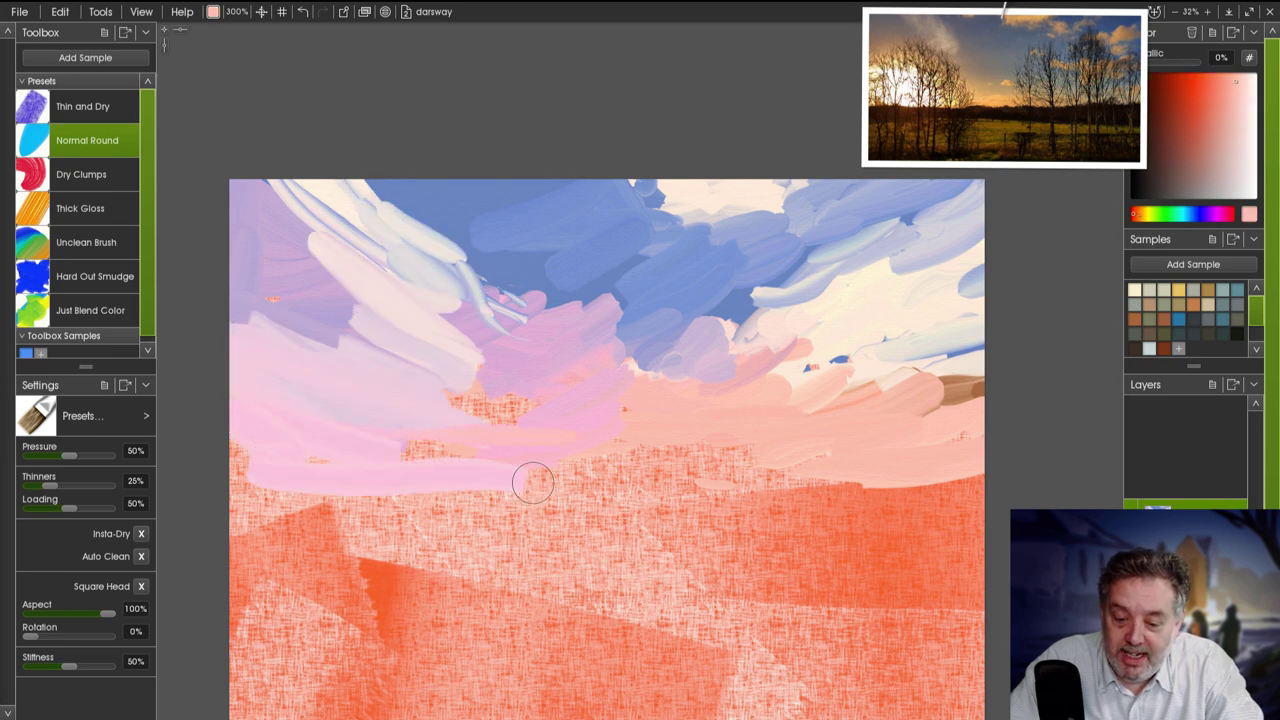
Fill the lower sky down to the horizon with wide bands of pink and pale cream.
{"action": "scroll", "coordinate": [529, 480], "scroll_direction": "down", "scroll_amount": 2}
{"action": "left_click_drag", "start_coordinate": [230, 410], "coordinate": [880, 409]}
{"action": "left_click_drag", "start_coordinate": [230, 465], "coordinate": [798, 455]}
{"action": "left_click_drag", "start_coordinate": [950, 420], "coordinate": [517, 417]}
{"action": "left_click", "coordinate": [850, 235], "text": "alt"}
{"action": "mouse_move", "coordinate": [746, 385]}
{"action": "left_mouse_down"}
{"action": "mouse_move", "coordinate": [314, 414]}
{"action": "mouse_move", "coordinate": [970, 400]}
{"action": "left_mouse_up"}
Paint a soft yellow glow low in the sky and dark brown hills along the horizon.
{"action": "left_click", "coordinate": [915, 105], "text": "alt"}
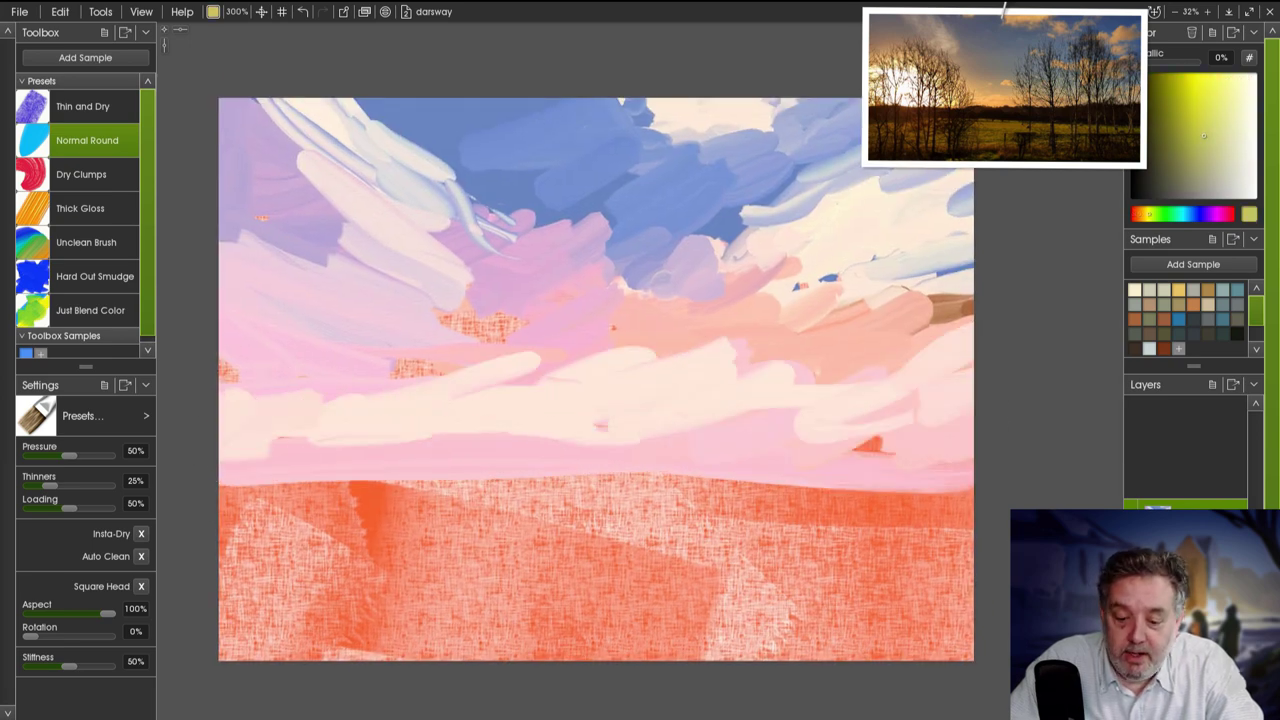
{"action": "mouse_move", "coordinate": [660, 438]}
{"action": "left_mouse_down"}
{"action": "mouse_move", "coordinate": [586, 432]}
{"action": "mouse_move", "coordinate": [876, 445]}
{"action": "mouse_move", "coordinate": [277, 391]}
{"action": "mouse_move", "coordinate": [702, 425]}
{"action": "left_mouse_up"}
{"action": "left_click", "coordinate": [1000, 150], "text": "alt"}
{"action": "mouse_move", "coordinate": [788, 471]}
{"action": "left_mouse_down"}
{"action": "mouse_move", "coordinate": [530, 485]}
{"action": "mouse_move", "coordinate": [900, 472]}
{"action": "mouse_move", "coordinate": [740, 481]}
{"action": "mouse_move", "coordinate": [200, 457]}
{"action": "mouse_move", "coordinate": [534, 460]}
{"action": "mouse_move", "coordinate": [816, 500]}
{"action": "left_mouse_up"}
Paint a band of orange field below the hills, mainly across the left and middle.
{"action": "left_click", "coordinate": [800, 530], "text": "alt"}
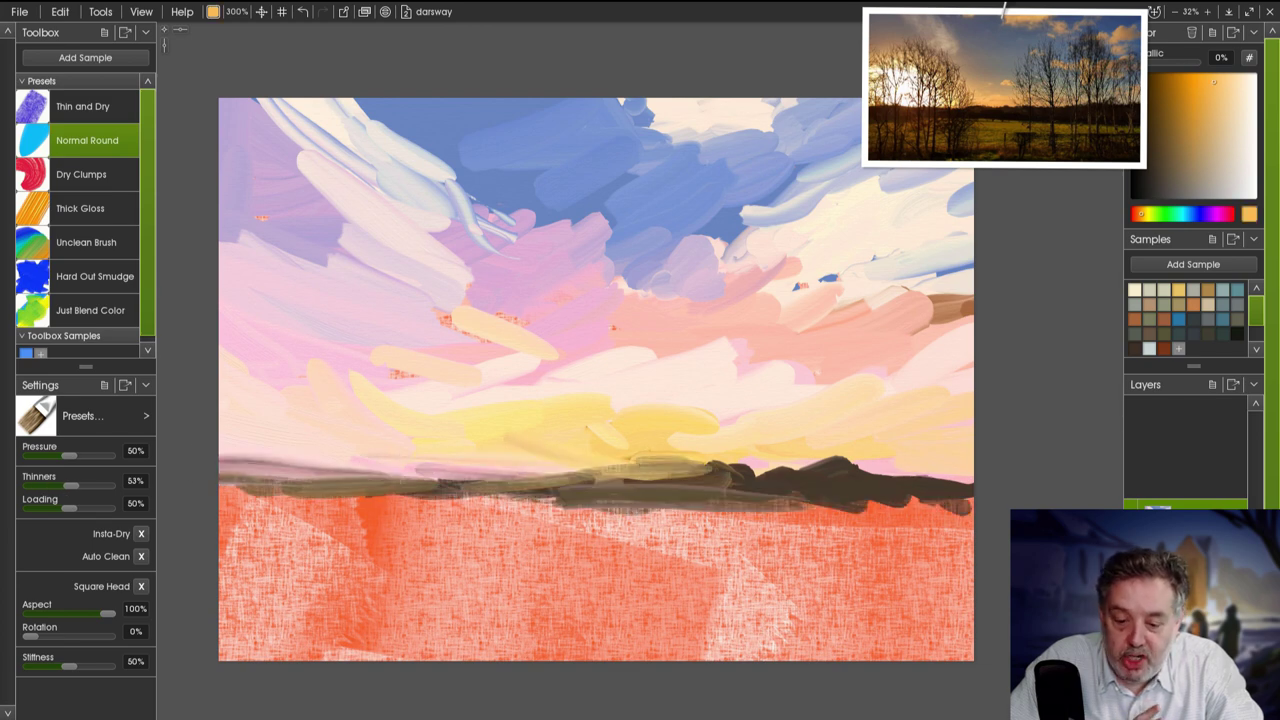
{"action": "mouse_move", "coordinate": [640, 520]}
{"action": "left_mouse_down"}
{"action": "mouse_move", "coordinate": [491, 523]}
{"action": "mouse_move", "coordinate": [760, 530]}
{"action": "left_mouse_up"}
{"action": "left_click_drag", "start_coordinate": [230, 515], "coordinate": [570, 535]}
Paint green over the right side and lower edge of the field, working orange streaks into it on the left.
{"action": "left_click", "coordinate": [1000, 150], "text": "alt"}
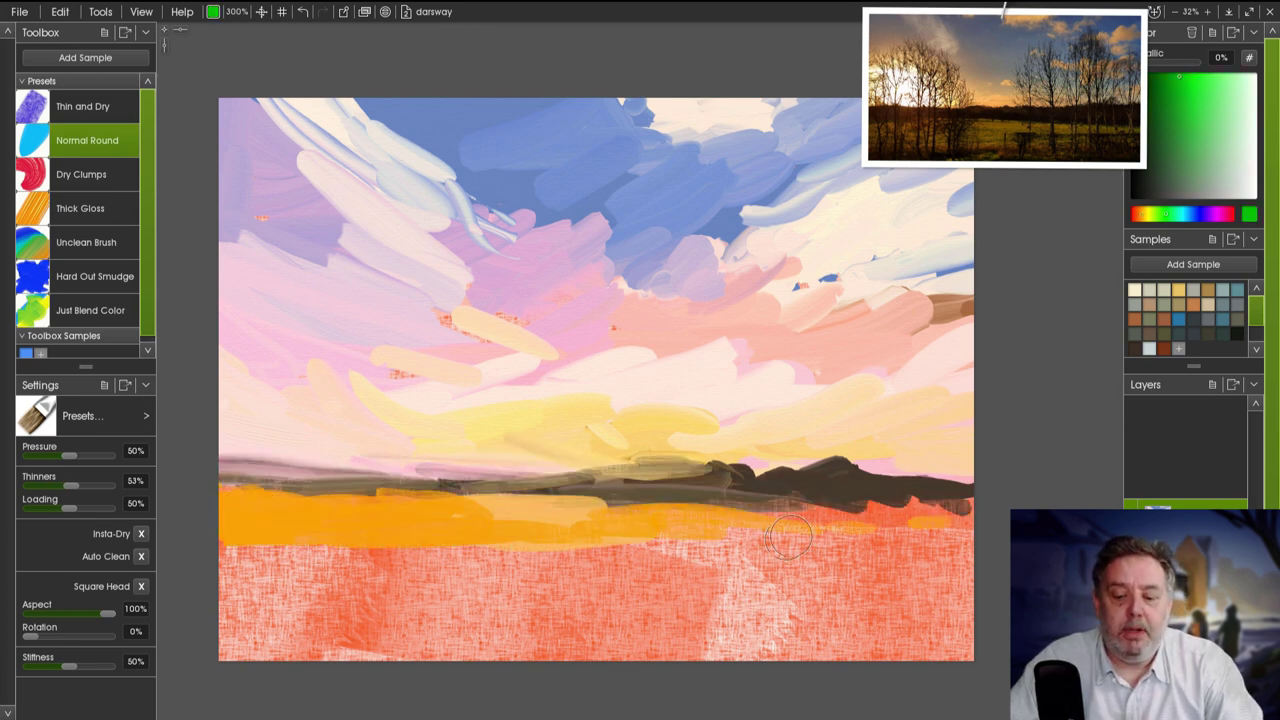
{"action": "mouse_move", "coordinate": [788, 540]}
{"action": "left_mouse_down"}
{"action": "mouse_move", "coordinate": [330, 540]}
{"action": "mouse_move", "coordinate": [820, 545]}
{"action": "left_mouse_up"}
{"action": "left_click", "coordinate": [1000, 150], "text": "alt"}
{"action": "left_click", "coordinate": [700, 525], "text": "alt"}
{"action": "mouse_move", "coordinate": [640, 525]}
{"action": "left_mouse_down"}
{"action": "mouse_move", "coordinate": [910, 538]}
{"action": "mouse_move", "coordinate": [480, 522]}
{"action": "mouse_move", "coordinate": [960, 575]}
{"action": "mouse_move", "coordinate": [380, 560]}
{"action": "left_mouse_up"}
{"action": "left_click", "coordinate": [1000, 150], "text": "alt"}
{"action": "mouse_move", "coordinate": [540, 510]}
{"action": "left_mouse_down"}
{"action": "mouse_move", "coordinate": [806, 515]}
{"action": "mouse_move", "coordinate": [440, 560]}
{"action": "mouse_move", "coordinate": [300, 560]}
{"action": "left_mouse_up"}
{"action": "left_click", "coordinate": [257, 514], "text": "alt"}
{"action": "left_click_drag", "start_coordinate": [260, 520], "coordinate": [328, 540]}
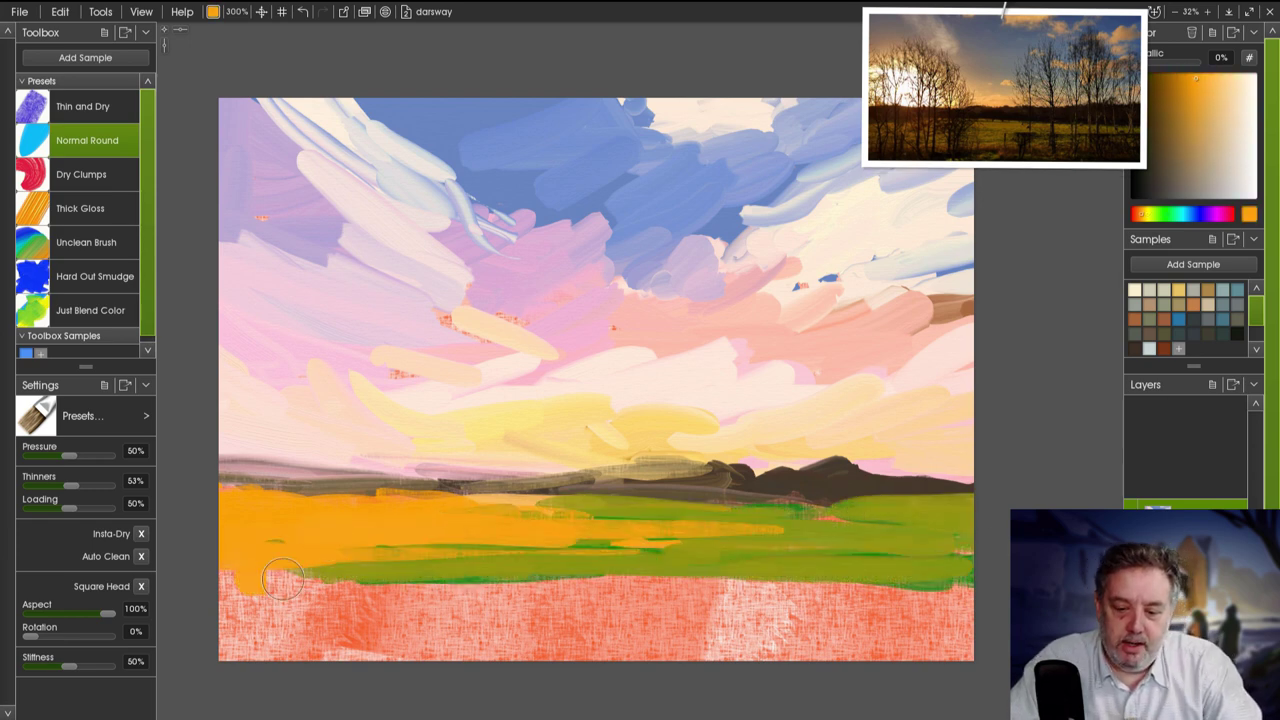
Finish the field's lower edge, fill the foreground with dark brown and reinforce the hills with the same brown.
{"action": "left_click_drag", "start_coordinate": [282, 580], "coordinate": [806, 600]}
{"action": "left_click", "coordinate": [1000, 150], "text": "alt"}
{"action": "mouse_move", "coordinate": [385, 614]}
{"action": "left_mouse_down"}
{"action": "mouse_move", "coordinate": [943, 614]}
{"action": "mouse_move", "coordinate": [229, 646]}
{"action": "mouse_move", "coordinate": [736, 644]}
{"action": "left_mouse_up"}
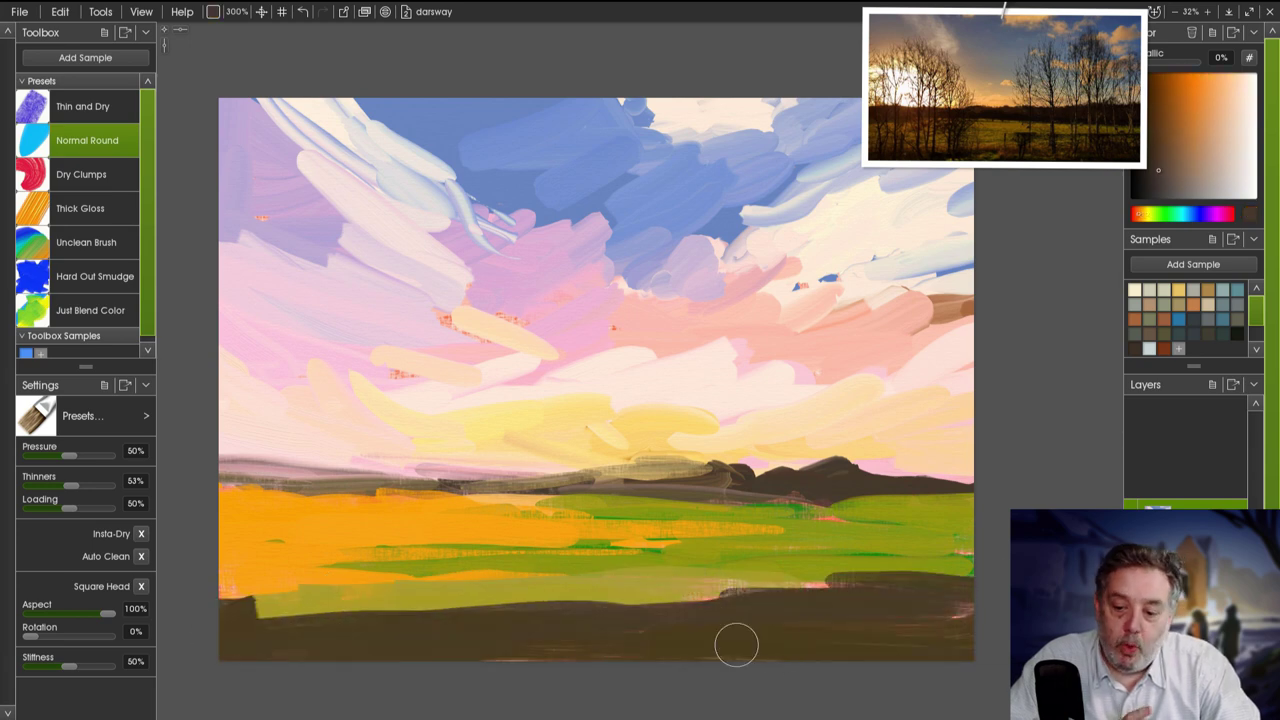
{"action": "left_click_drag", "start_coordinate": [872, 463], "coordinate": [1063, 469]}
{"action": "left_click_drag", "start_coordinate": [535, 477], "coordinate": [222, 482]}
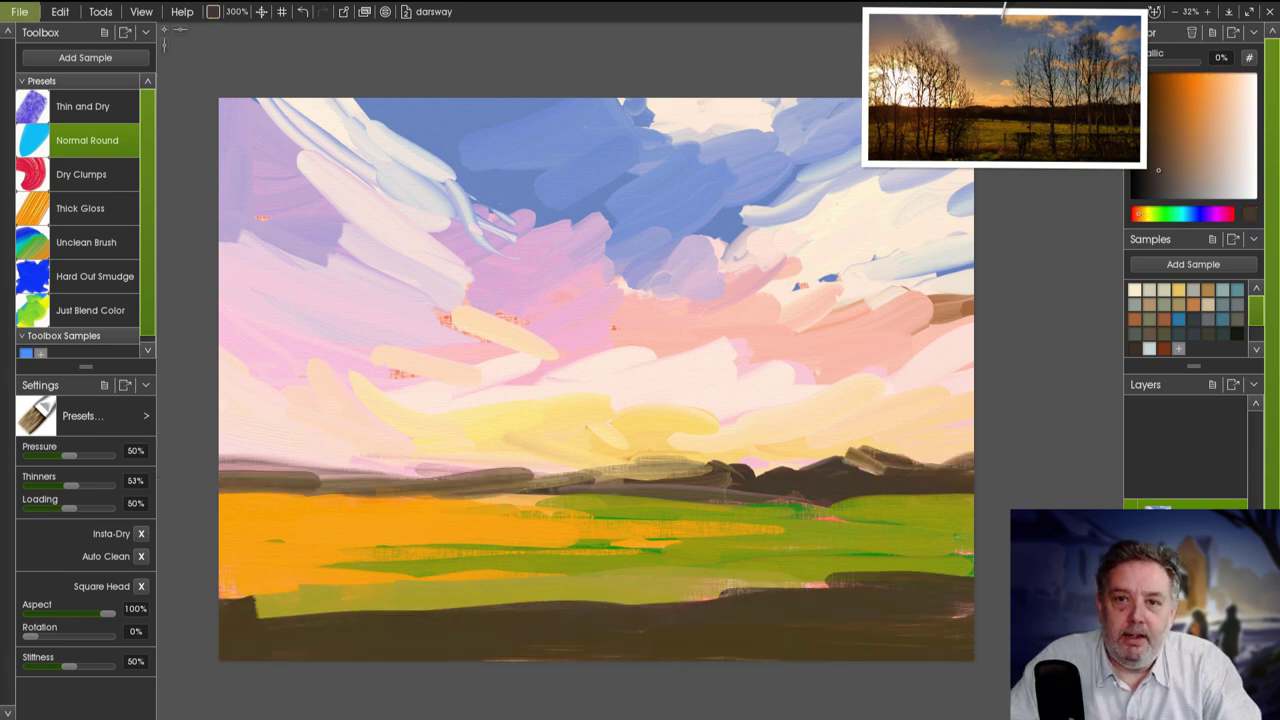
Save the painting and make the pinned reference photo smaller.
{"action": "left_click", "coordinate": [19, 11]}
{"action": "left_click", "coordinate": [60, 90]}
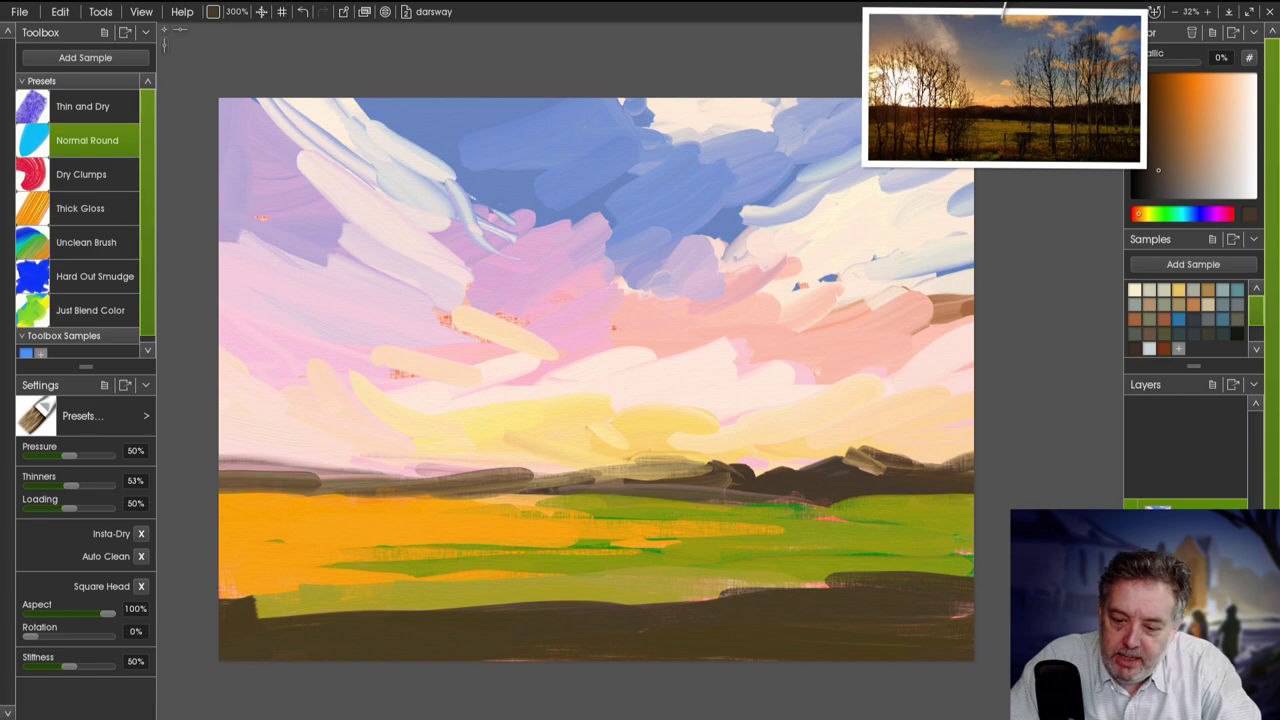
{"action": "mouse_move", "coordinate": [1004, 12]}
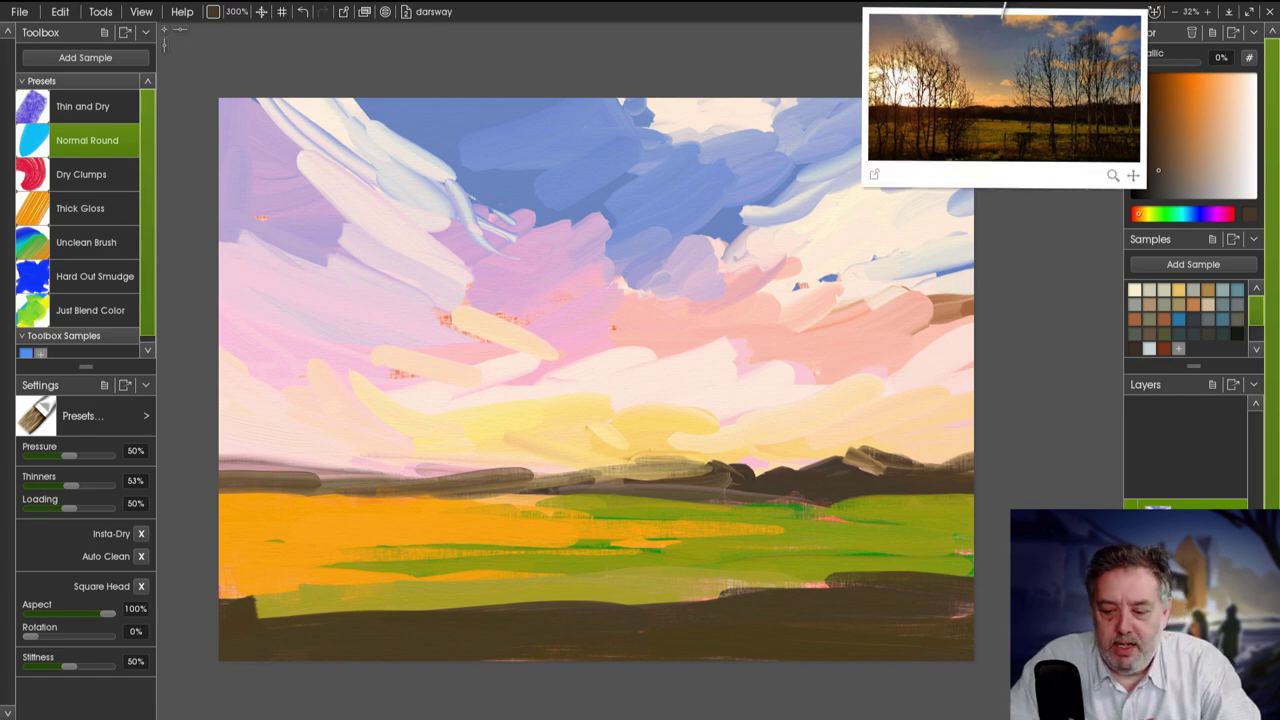
{"action": "mouse_move", "coordinate": [1004, 12]}
{"action": "left_mouse_down"}
{"action": "mouse_move", "coordinate": [1000, 388]}
{"action": "mouse_move", "coordinate": [771, 53]}
{"action": "mouse_move", "coordinate": [697, 10]}
{"action": "mouse_move", "coordinate": [746, 51]}
{"action": "mouse_move", "coordinate": [743, 292]}
{"action": "mouse_move", "coordinate": [1024, 12]}
{"action": "left_mouse_up"}
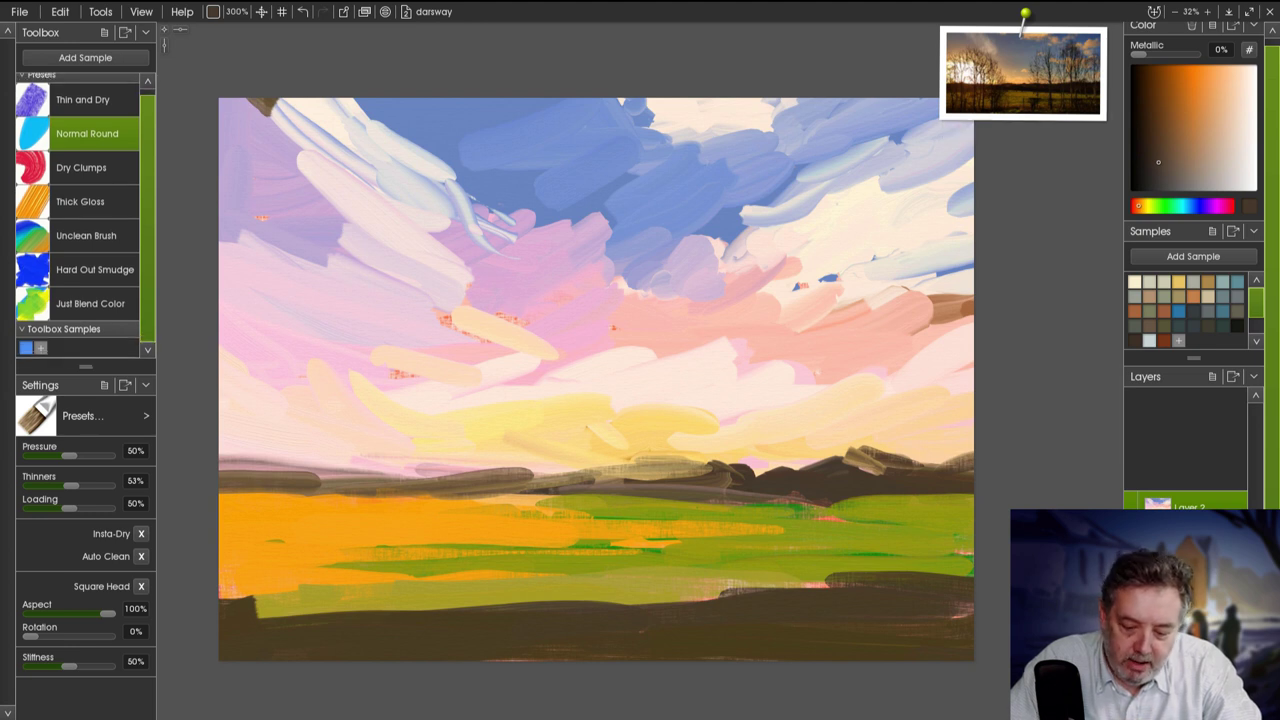
Squeeze thick blue paint-tube strokes over the upper-right sky and blend them with the Hard Out Smudge preset.
{"action": "key", "text": "e"}
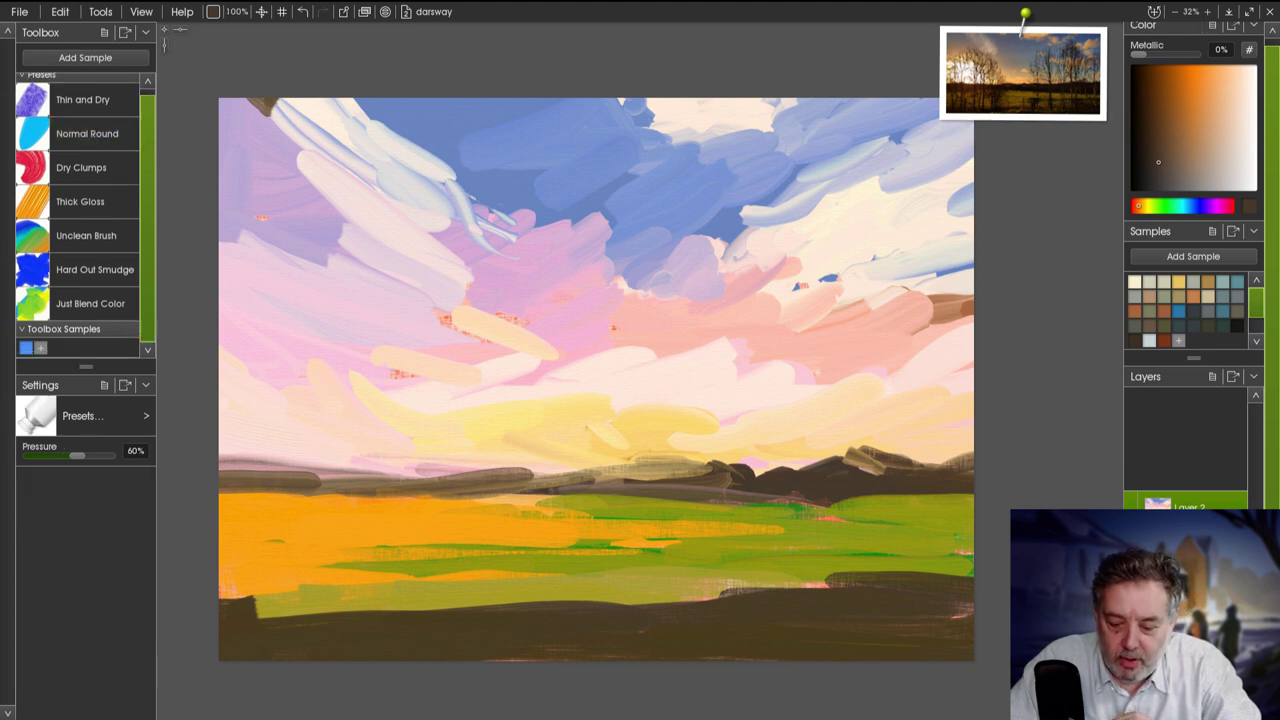
{"action": "left_click", "coordinate": [727, 220], "text": "alt"}
{"action": "mouse_move", "coordinate": [749, 172]}
{"action": "left_mouse_down"}
{"action": "mouse_move", "coordinate": [954, 95]}
{"action": "mouse_move", "coordinate": [783, 193]}
{"action": "mouse_move", "coordinate": [789, 131]}
{"action": "mouse_move", "coordinate": [763, 157]}
{"action": "mouse_move", "coordinate": [600, 154]}
{"action": "mouse_move", "coordinate": [723, 227]}
{"action": "mouse_move", "coordinate": [888, 158]}
{"action": "left_mouse_up"}
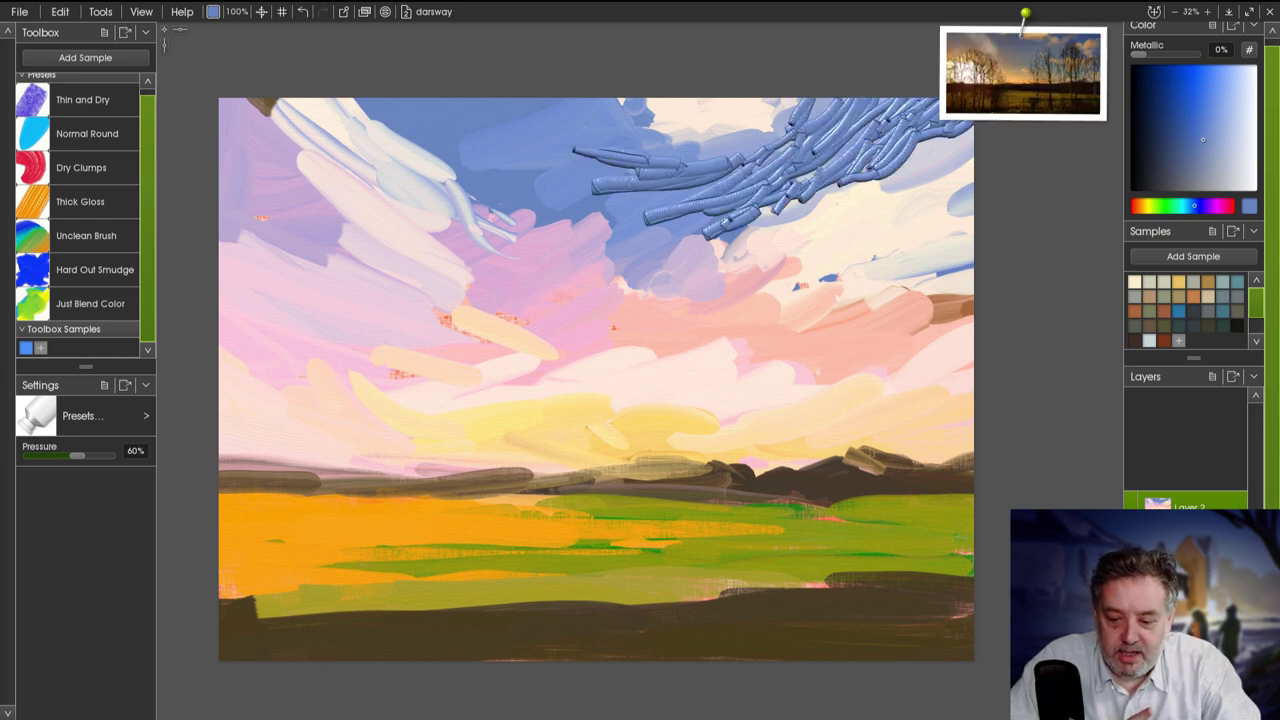
{"action": "left_click", "coordinate": [94, 269]}
{"action": "mouse_move", "coordinate": [930, 110]}
{"action": "left_mouse_down"}
{"action": "mouse_move", "coordinate": [850, 140]}
{"action": "mouse_move", "coordinate": [860, 200]}
{"action": "mouse_move", "coordinate": [760, 220]}
{"action": "mouse_move", "coordinate": [880, 180]}
{"action": "left_mouse_up"}
{"action": "mouse_move", "coordinate": [640, 235]}
{"action": "left_mouse_down"}
{"action": "mouse_move", "coordinate": [731, 177]}
{"action": "mouse_move", "coordinate": [720, 130]}
{"action": "left_mouse_up"}
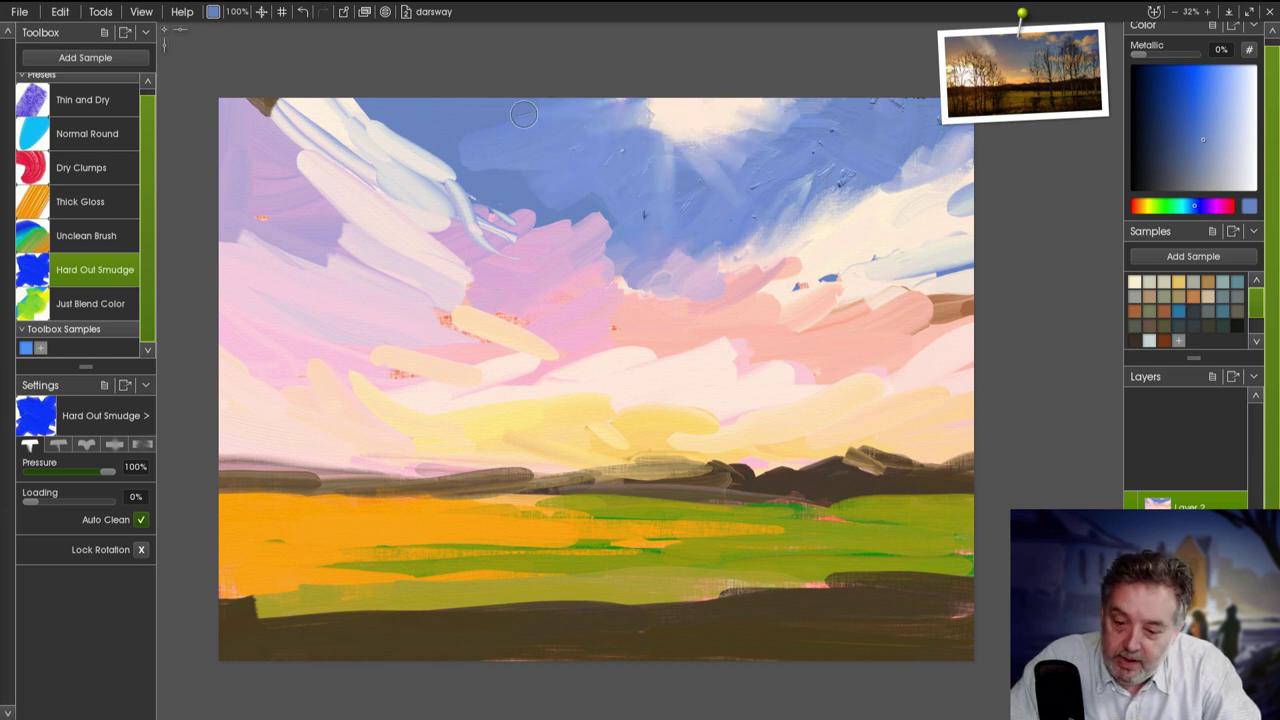
Lay thick diagonal blue paint-tube strokes over the upper-left sky, angled down toward the centre.
{"action": "key", "text": "o"}
{"action": "left_click_drag", "start_coordinate": [350, 95], "coordinate": [500, 210]}
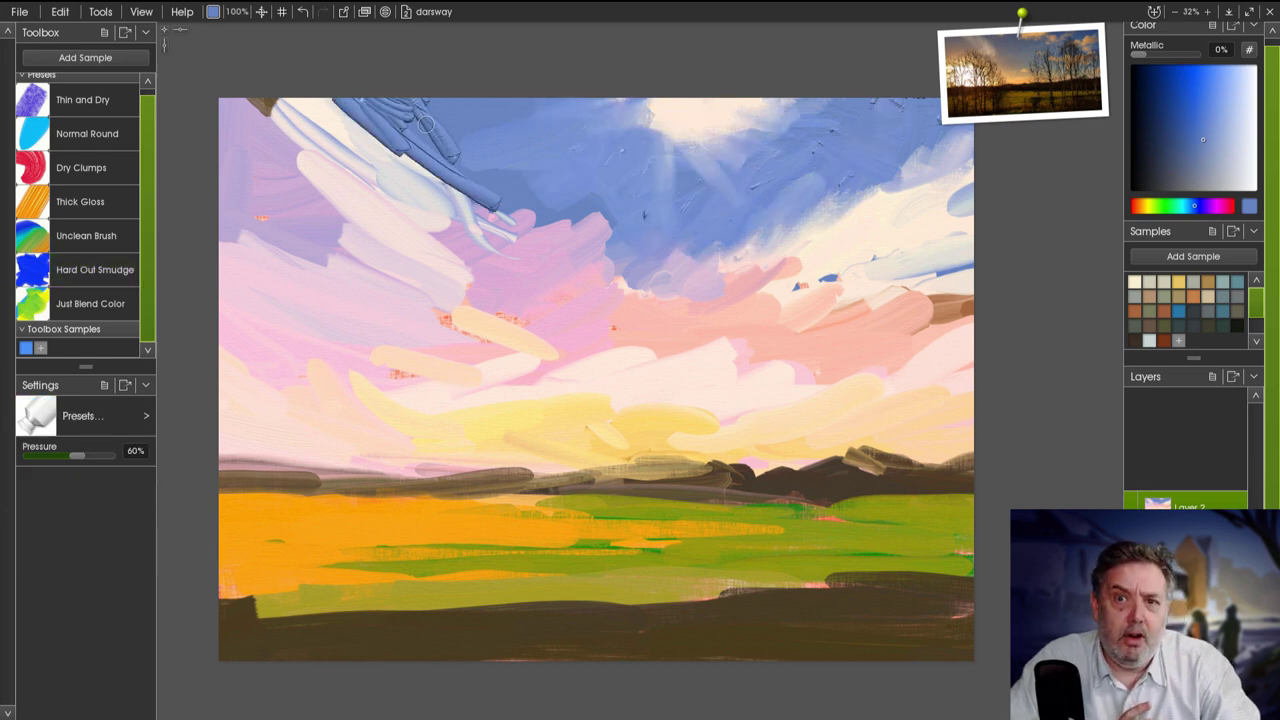
{"action": "left_click_drag", "start_coordinate": [420, 100], "coordinate": [580, 242]}
{"action": "left_click_drag", "start_coordinate": [220, 95], "coordinate": [415, 268]}
{"action": "left_click_drag", "start_coordinate": [213, 172], "coordinate": [485, 282]}
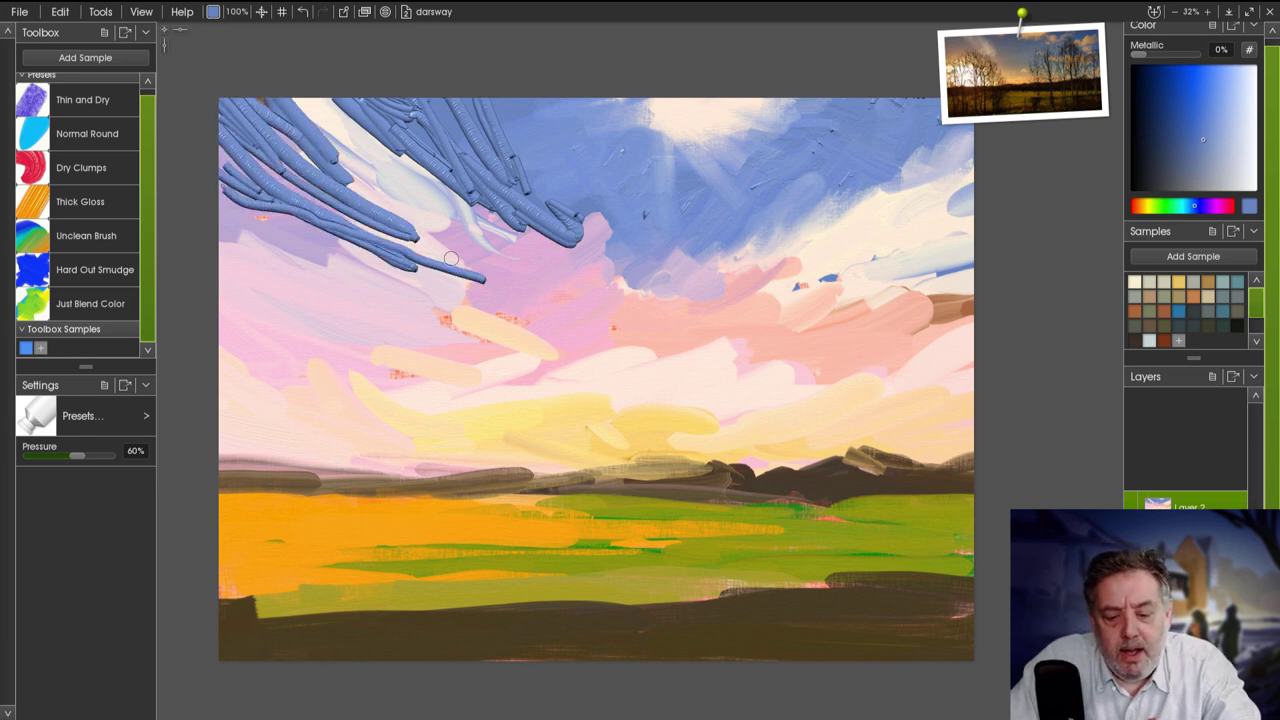
Smudge the blue strokes at the upper left into the sky and soften the pink and cream clouds on the right.
{"action": "key", "text": "s"}
{"action": "mouse_move", "coordinate": [340, 115]}
{"action": "left_mouse_down"}
{"action": "mouse_move", "coordinate": [265, 105]}
{"action": "mouse_move", "coordinate": [400, 230]}
{"action": "left_mouse_up"}
{"action": "mouse_move", "coordinate": [400, 230]}
{"action": "left_mouse_down"}
{"action": "mouse_move", "coordinate": [230, 130]}
{"action": "mouse_move", "coordinate": [280, 250]}
{"action": "left_mouse_up"}
{"action": "left_click_drag", "start_coordinate": [480, 295], "coordinate": [406, 283]}
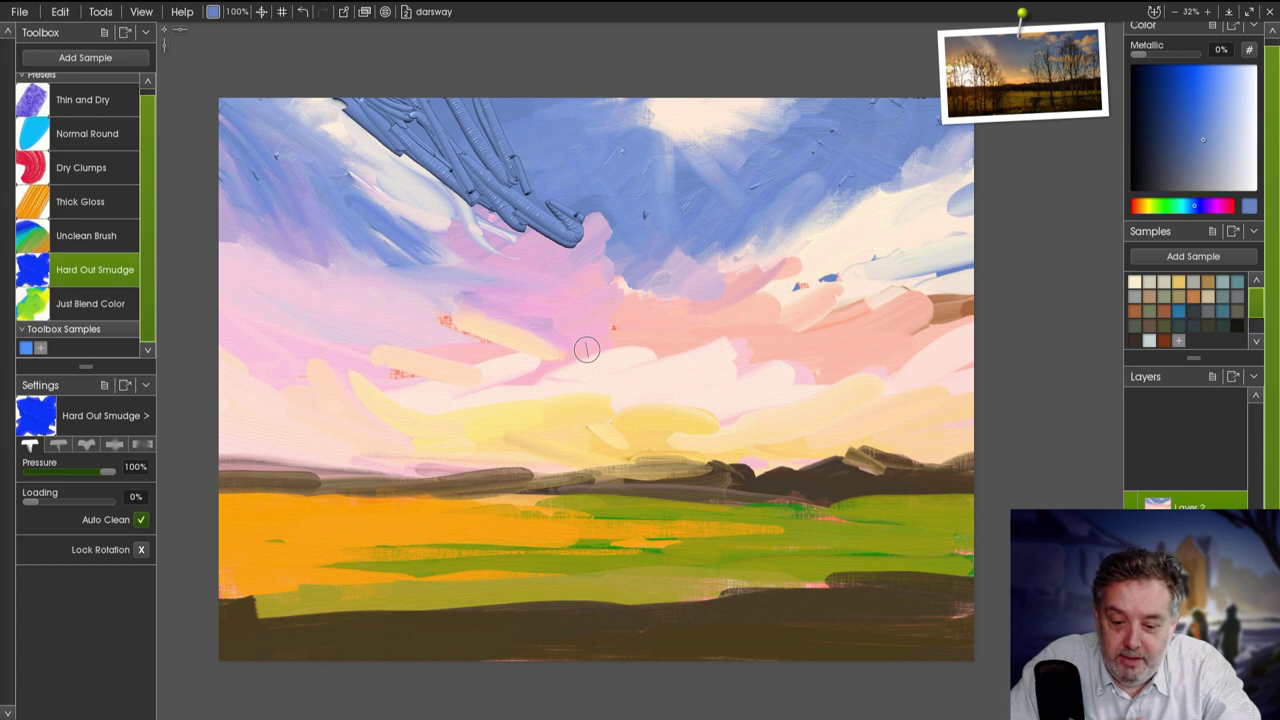
{"action": "mouse_move", "coordinate": [440, 120]}
{"action": "left_mouse_down"}
{"action": "mouse_move", "coordinate": [520, 240]}
{"action": "mouse_move", "coordinate": [640, 300]}
{"action": "mouse_move", "coordinate": [330, 110]}
{"action": "mouse_move", "coordinate": [470, 200]}
{"action": "left_mouse_up"}
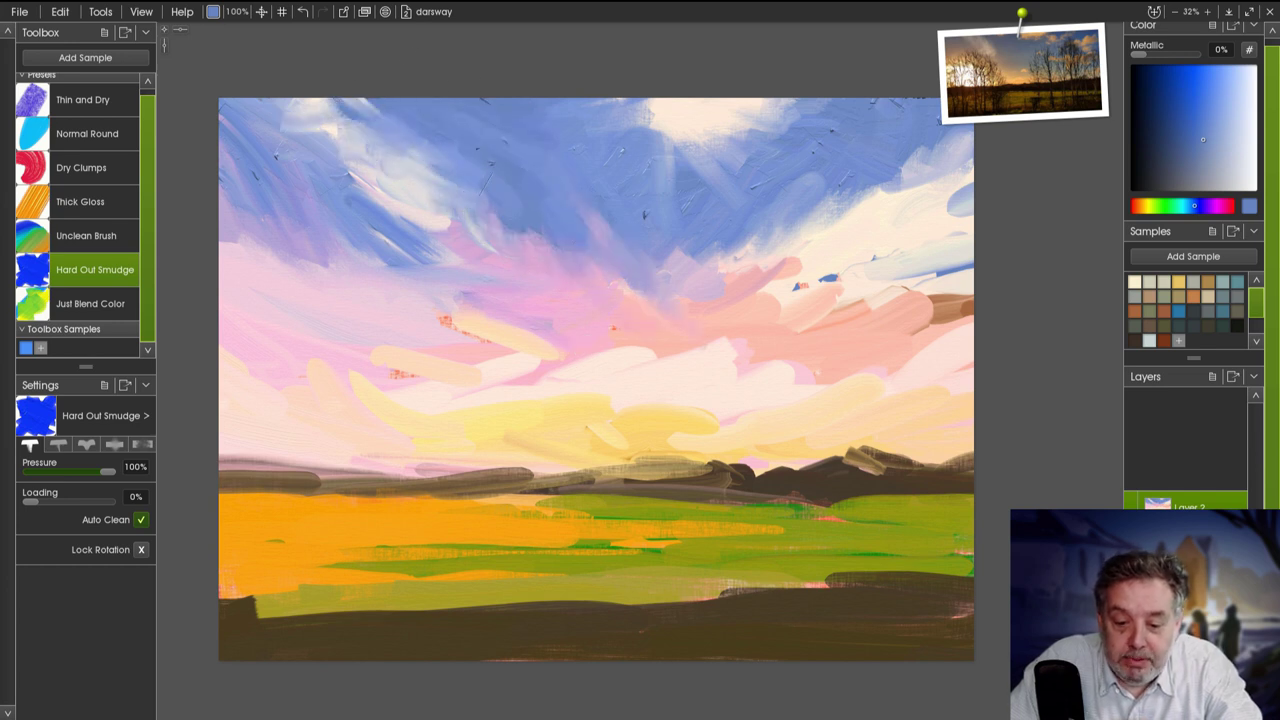
{"action": "left_click_drag", "start_coordinate": [700, 265], "coordinate": [880, 205]}
Lay thick pale yellow paint-tube strokes diagonally across the left side of the sky.
{"action": "left_click", "coordinate": [679, 320], "text": "alt"}
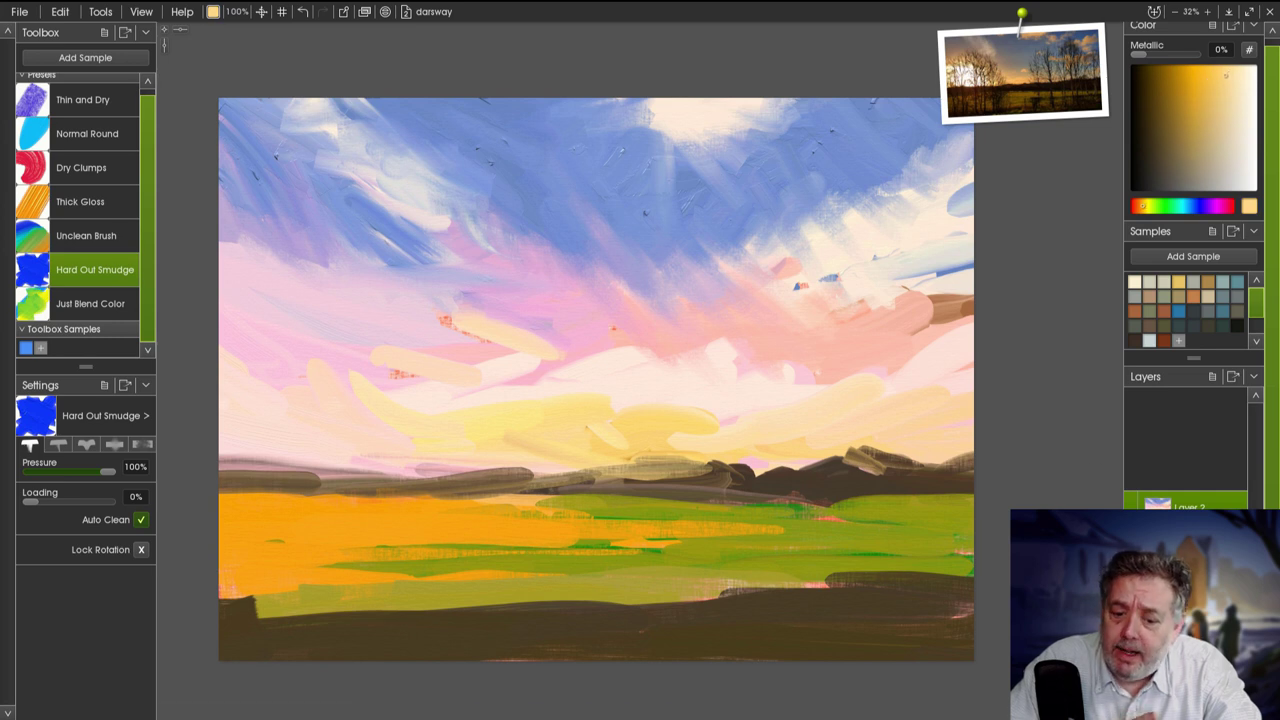
{"action": "key", "text": "t"}
{"action": "left_click_drag", "start_coordinate": [340, 170], "coordinate": [500, 285]}
{"action": "left_click_drag", "start_coordinate": [395, 175], "coordinate": [570, 360]}
{"action": "left_click_drag", "start_coordinate": [450, 260], "coordinate": [625, 350]}
{"action": "left_click_drag", "start_coordinate": [450, 290], "coordinate": [545, 380]}
{"action": "left_click_drag", "start_coordinate": [258, 238], "coordinate": [470, 380]}
{"action": "left_click_drag", "start_coordinate": [222, 285], "coordinate": [475, 405]}
{"action": "left_click_drag", "start_coordinate": [308, 385], "coordinate": [485, 437]}
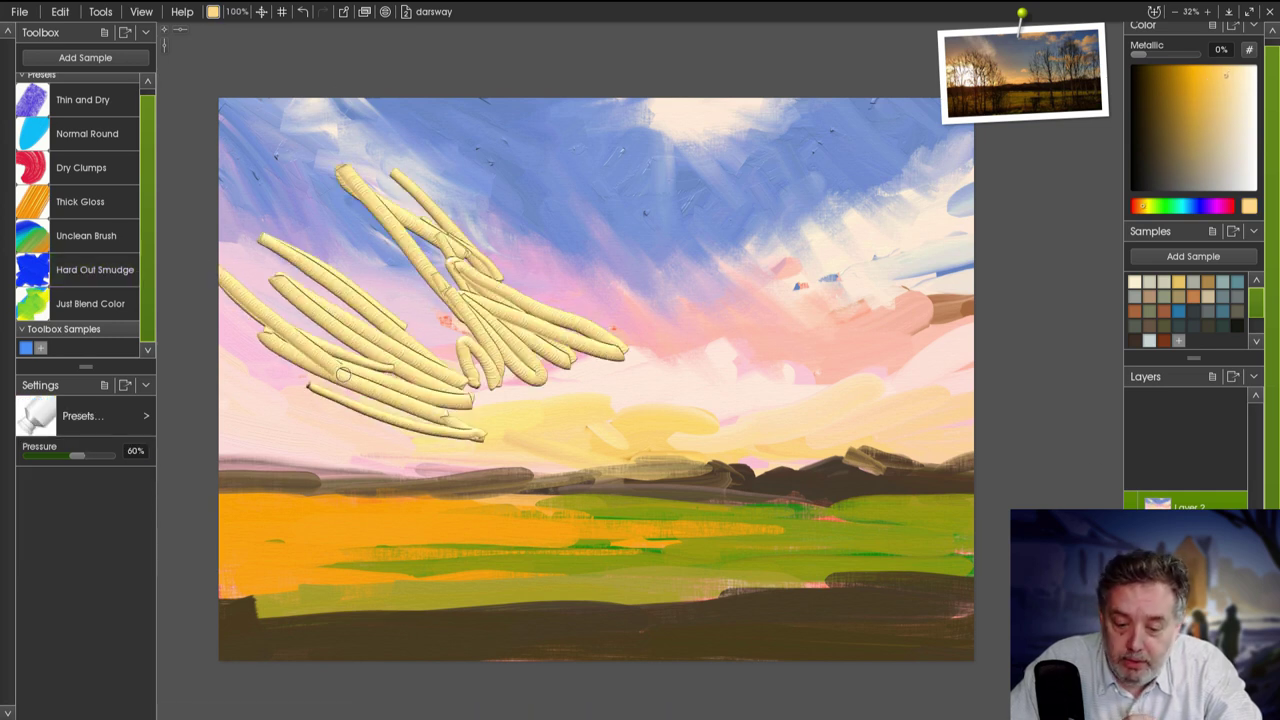
{"action": "left_click_drag", "start_coordinate": [343, 374], "coordinate": [228, 345]}
Add pale yellow paint-tube strokes to the top-centre cloud and the cloud bank on the right.
{"action": "left_click_drag", "start_coordinate": [575, 108], "coordinate": [720, 100]}
{"action": "left_click_drag", "start_coordinate": [610, 132], "coordinate": [775, 110]}
{"action": "left_click_drag", "start_coordinate": [770, 250], "coordinate": [870, 180]}
{"action": "left_click_drag", "start_coordinate": [870, 245], "coordinate": [960, 170]}
{"action": "left_click_drag", "start_coordinate": [640, 278], "coordinate": [760, 235]}
{"action": "left_click_drag", "start_coordinate": [765, 285], "coordinate": [821, 268]}
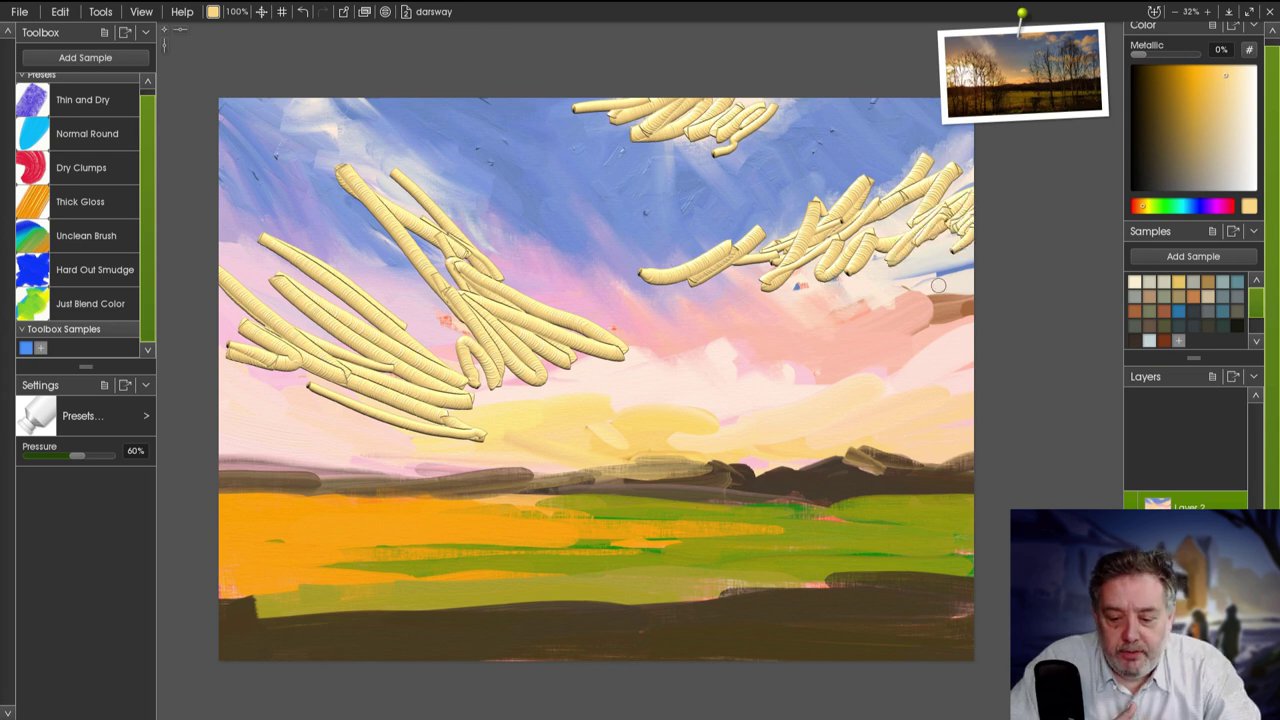
Smudge the pale yellow strokes on the left side into soft diagonal light.
{"action": "key", "text": "t"}
{"action": "mouse_move", "coordinate": [405, 185]}
{"action": "left_mouse_down"}
{"action": "mouse_move", "coordinate": [480, 260]}
{"action": "mouse_move", "coordinate": [570, 285]}
{"action": "mouse_move", "coordinate": [600, 340]}
{"action": "mouse_move", "coordinate": [290, 235]}
{"action": "mouse_move", "coordinate": [460, 430]}
{"action": "mouse_move", "coordinate": [370, 390]}
{"action": "left_mouse_up"}
{"action": "left_click_drag", "start_coordinate": [238, 315], "coordinate": [338, 330]}
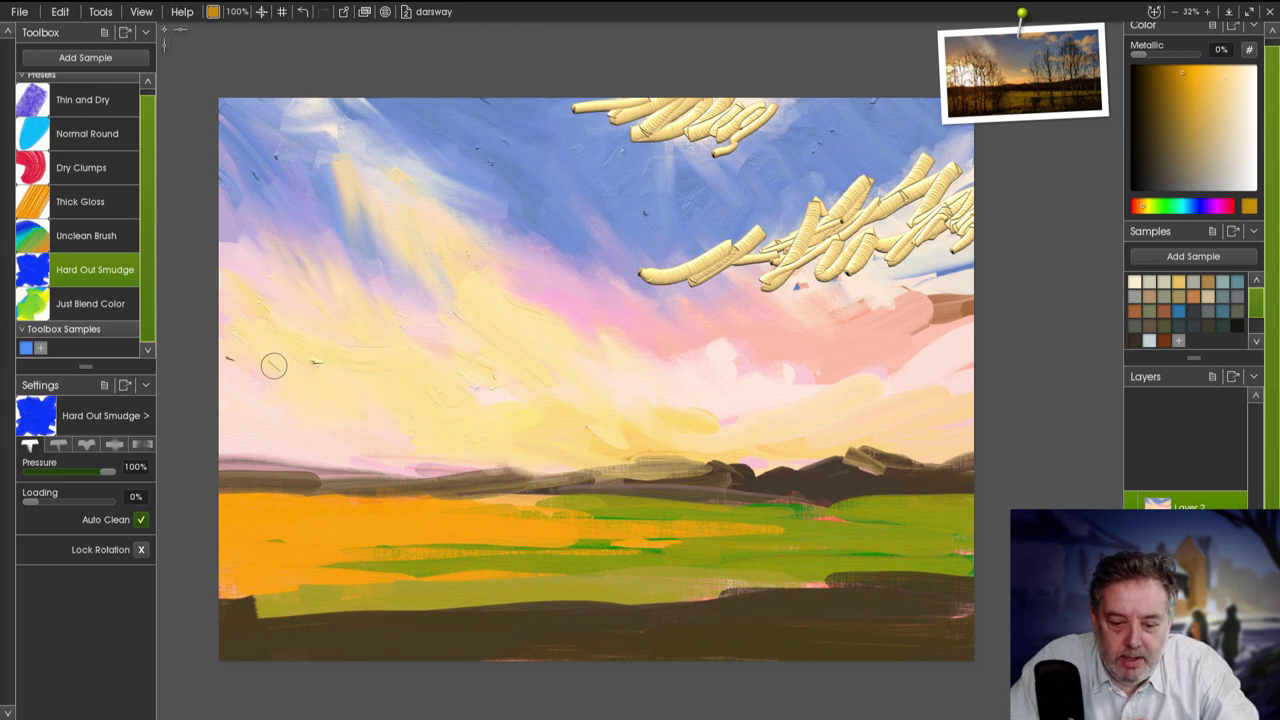
Add ochre paint-tube strokes over the left, top and right clouds, and smudge the top and right ones with Hard Out Smudge.
{"action": "mouse_move", "coordinate": [280, 283]}
{"action": "left_mouse_down"}
{"action": "mouse_move", "coordinate": [330, 440]}
{"action": "mouse_move", "coordinate": [575, 455]}
{"action": "mouse_move", "coordinate": [700, 120]}
{"action": "left_mouse_up"}
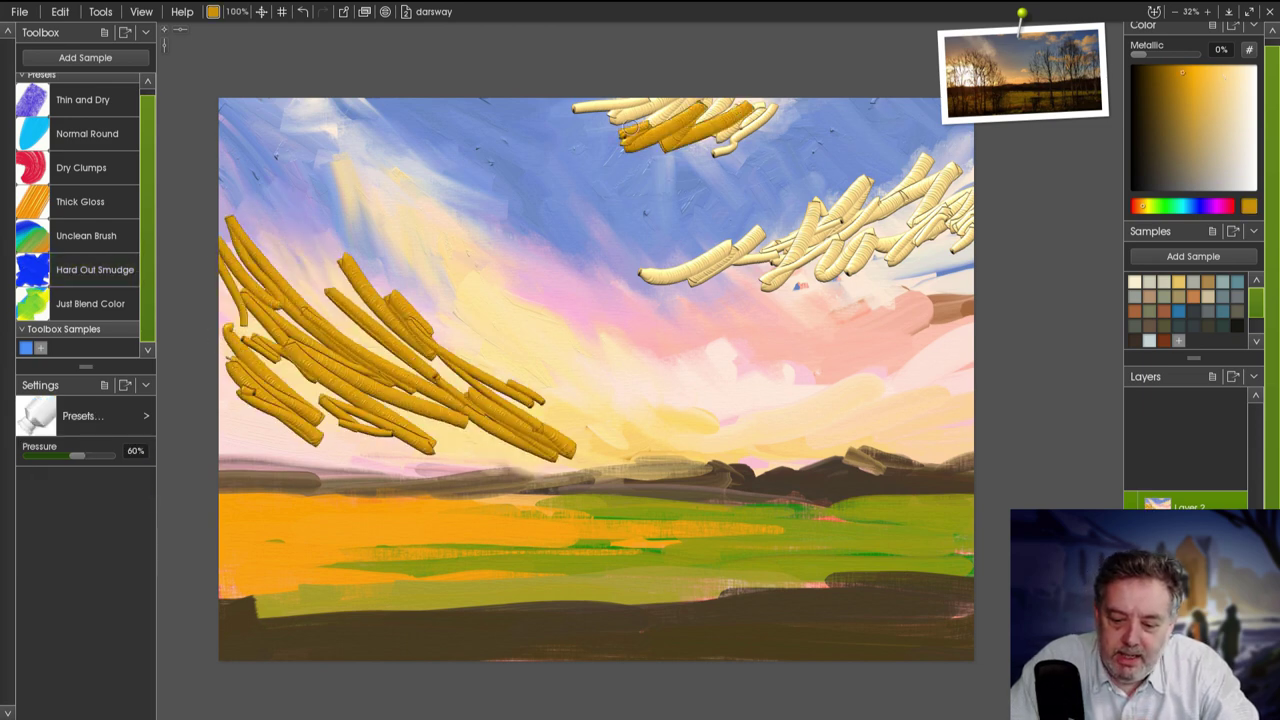
{"action": "mouse_move", "coordinate": [930, 200]}
{"action": "left_mouse_down"}
{"action": "mouse_move", "coordinate": [715, 300]}
{"action": "mouse_move", "coordinate": [905, 275]}
{"action": "mouse_move", "coordinate": [795, 365]}
{"action": "left_mouse_up"}
{"action": "left_click", "coordinate": [94, 269]}
{"action": "left_click_drag", "start_coordinate": [712, 105], "coordinate": [750, 113]}
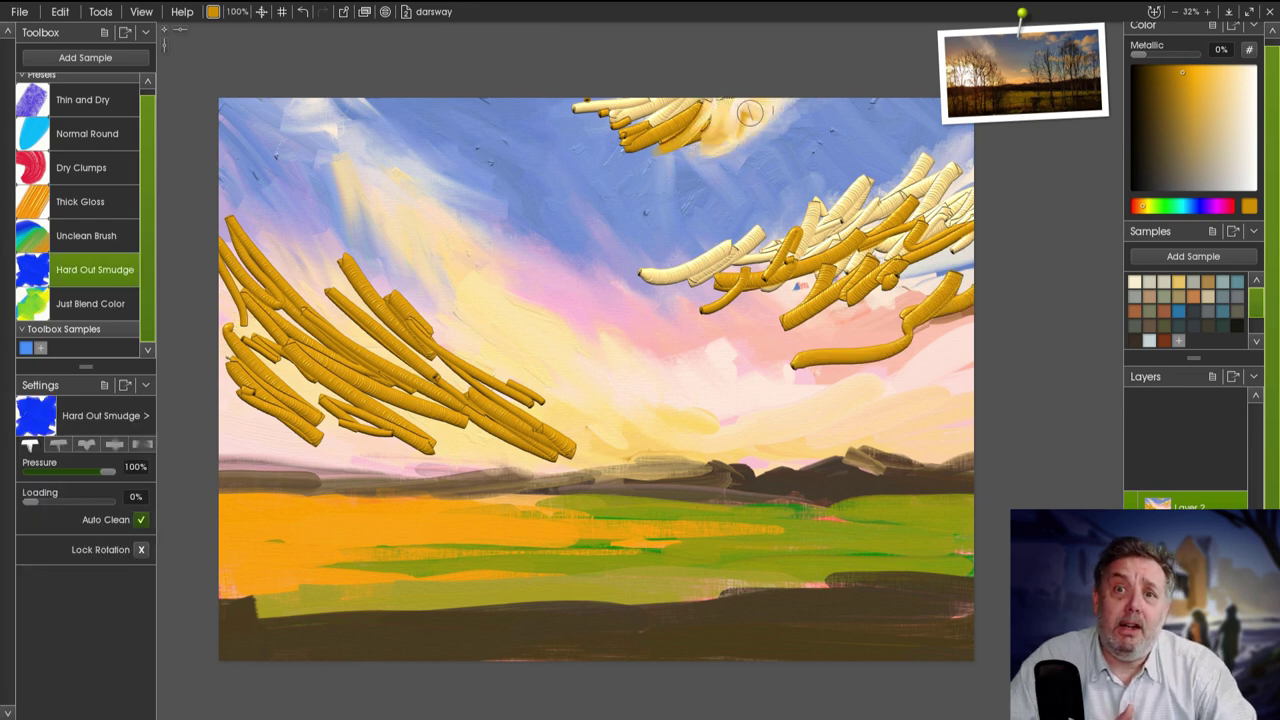
{"action": "mouse_move", "coordinate": [560, 110]}
{"action": "left_mouse_down"}
{"action": "mouse_move", "coordinate": [640, 150]}
{"action": "mouse_move", "coordinate": [651, 170]}
{"action": "left_mouse_up"}
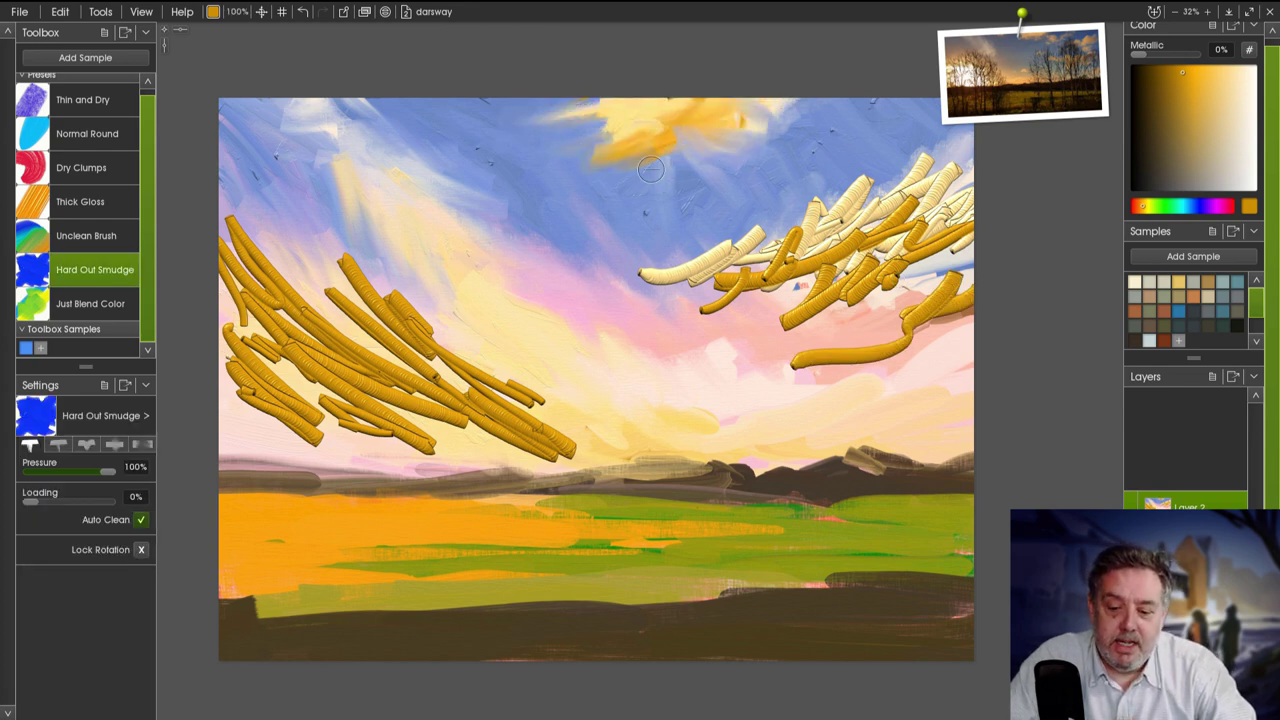
{"action": "mouse_move", "coordinate": [830, 220]}
{"action": "left_mouse_down"}
{"action": "mouse_move", "coordinate": [930, 190]}
{"action": "mouse_move", "coordinate": [900, 260]}
{"action": "mouse_move", "coordinate": [920, 320]}
{"action": "mouse_move", "coordinate": [760, 290]}
{"action": "mouse_move", "coordinate": [800, 225]}
{"action": "mouse_move", "coordinate": [786, 291]}
{"action": "mouse_move", "coordinate": [820, 409]}
{"action": "mouse_move", "coordinate": [893, 365]}
{"action": "mouse_move", "coordinate": [737, 420]}
{"action": "left_mouse_up"}
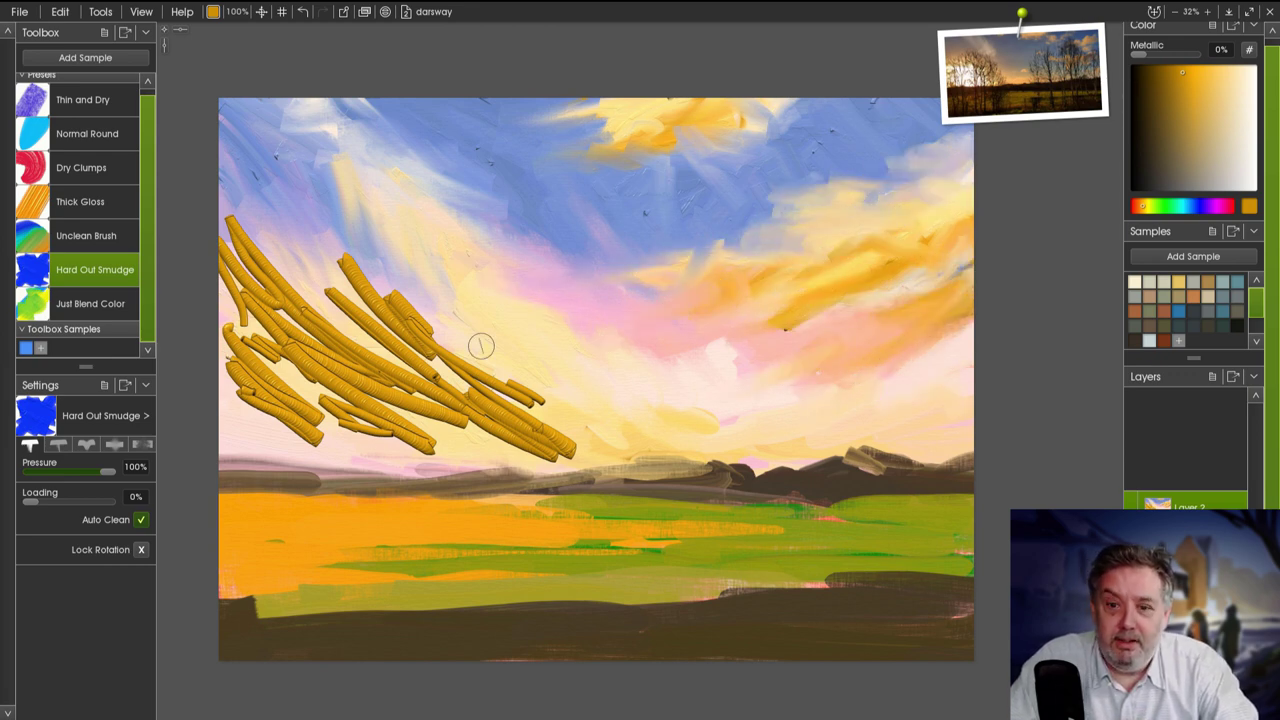
Dab three small cream-white paint-tube marks in the middle of the green field and smudge them with Hard Out Smudge.
{"action": "mouse_move", "coordinate": [481, 345]}
{"action": "left_mouse_down"}
{"action": "mouse_move", "coordinate": [690, 140]}
{"action": "mouse_move", "coordinate": [590, 130]}
{"action": "left_mouse_up"}
{"action": "left_click", "coordinate": [590, 130], "text": "alt"}
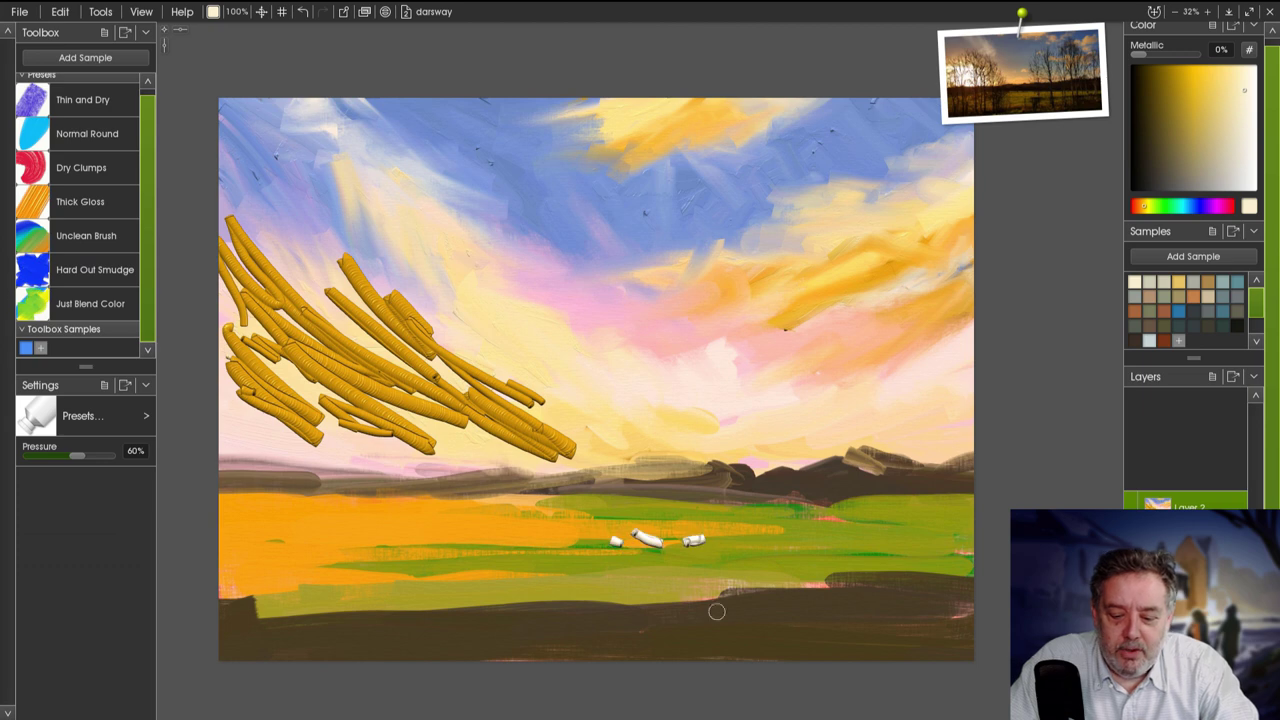
{"action": "left_click", "coordinate": [95, 269]}
{"action": "left_click_drag", "start_coordinate": [630, 541], "coordinate": [605, 543]}
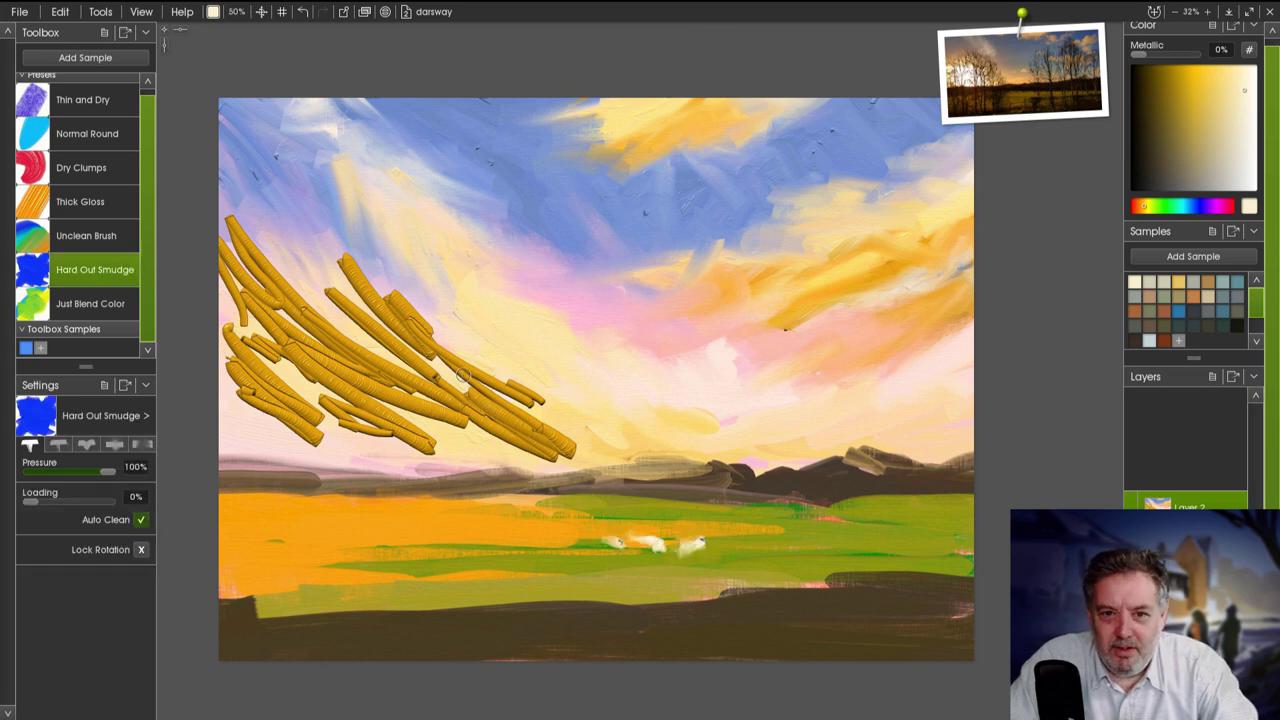
Smudge the thick ochre strokes on the left side of the sky into soft diagonal streaks.
{"action": "left_click_drag", "start_coordinate": [462, 375], "coordinate": [550, 440]}
{"action": "left_click_drag", "start_coordinate": [318, 236], "coordinate": [455, 405]}
{"action": "left_click_drag", "start_coordinate": [338, 298], "coordinate": [412, 405]}
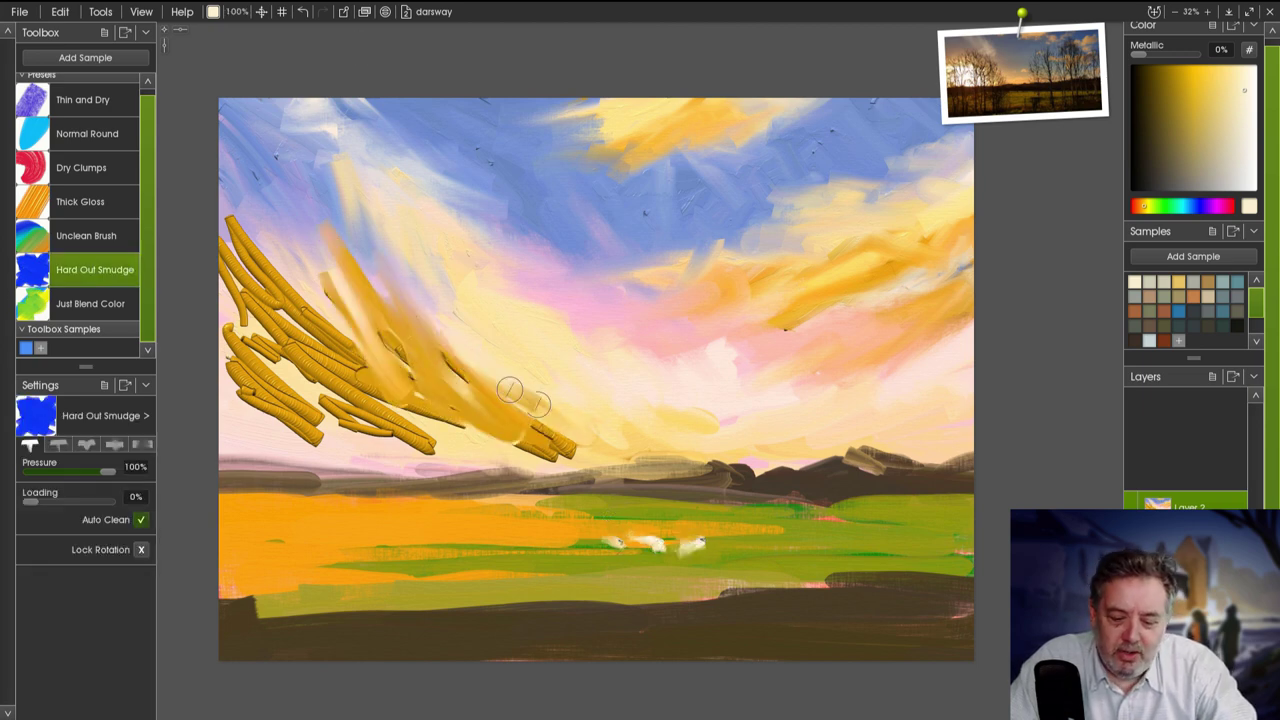
{"action": "left_click_drag", "start_coordinate": [436, 335], "coordinate": [575, 470]}
{"action": "left_click_drag", "start_coordinate": [490, 300], "coordinate": [340, 458]}
{"action": "mouse_move", "coordinate": [330, 230]}
{"action": "left_mouse_down"}
{"action": "mouse_move", "coordinate": [250, 330]}
{"action": "mouse_move", "coordinate": [215, 320]}
{"action": "mouse_move", "coordinate": [563, 449]}
{"action": "mouse_move", "coordinate": [316, 414]}
{"action": "mouse_move", "coordinate": [400, 465]}
{"action": "mouse_move", "coordinate": [452, 470]}
{"action": "left_mouse_up"}
Sample a grey-brown and lay short diagonal paint-tube strokes above the left part of the horizon.
{"action": "key", "text": "t"}
{"action": "left_click", "coordinate": [296, 456], "text": "alt"}
{"action": "left_click_drag", "start_coordinate": [222, 398], "coordinate": [300, 470]}
{"action": "left_click_drag", "start_coordinate": [346, 409], "coordinate": [470, 470]}
{"action": "left_click_drag", "start_coordinate": [402, 425], "coordinate": [515, 477]}
{"action": "left_click_drag", "start_coordinate": [481, 450], "coordinate": [535, 480]}
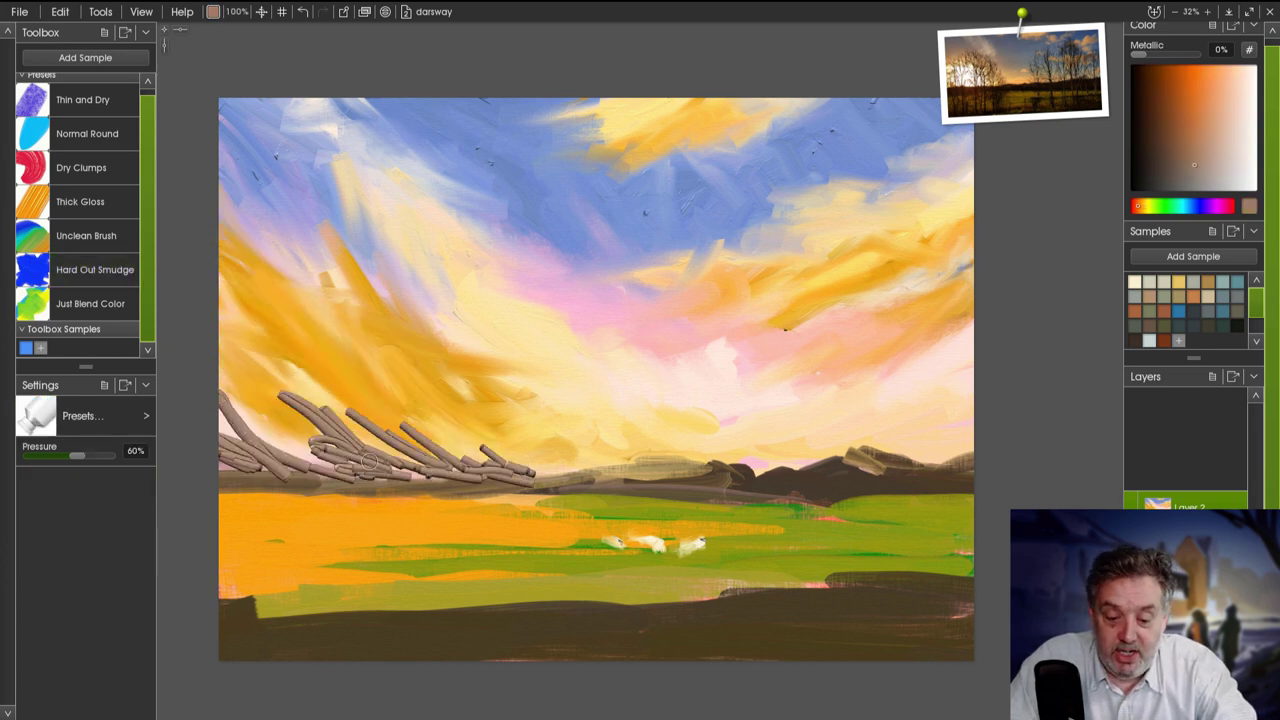
Smudge the grey-brown strokes on the left up into the sky, and soften the tops of the dark hills on the right.
{"action": "key", "text": "s"}
{"action": "mouse_move", "coordinate": [369, 459]}
{"action": "left_mouse_down"}
{"action": "mouse_move", "coordinate": [470, 465]}
{"action": "mouse_move", "coordinate": [510, 440]}
{"action": "mouse_move", "coordinate": [383, 460]}
{"action": "mouse_move", "coordinate": [320, 420]}
{"action": "mouse_move", "coordinate": [231, 458]}
{"action": "left_mouse_up"}
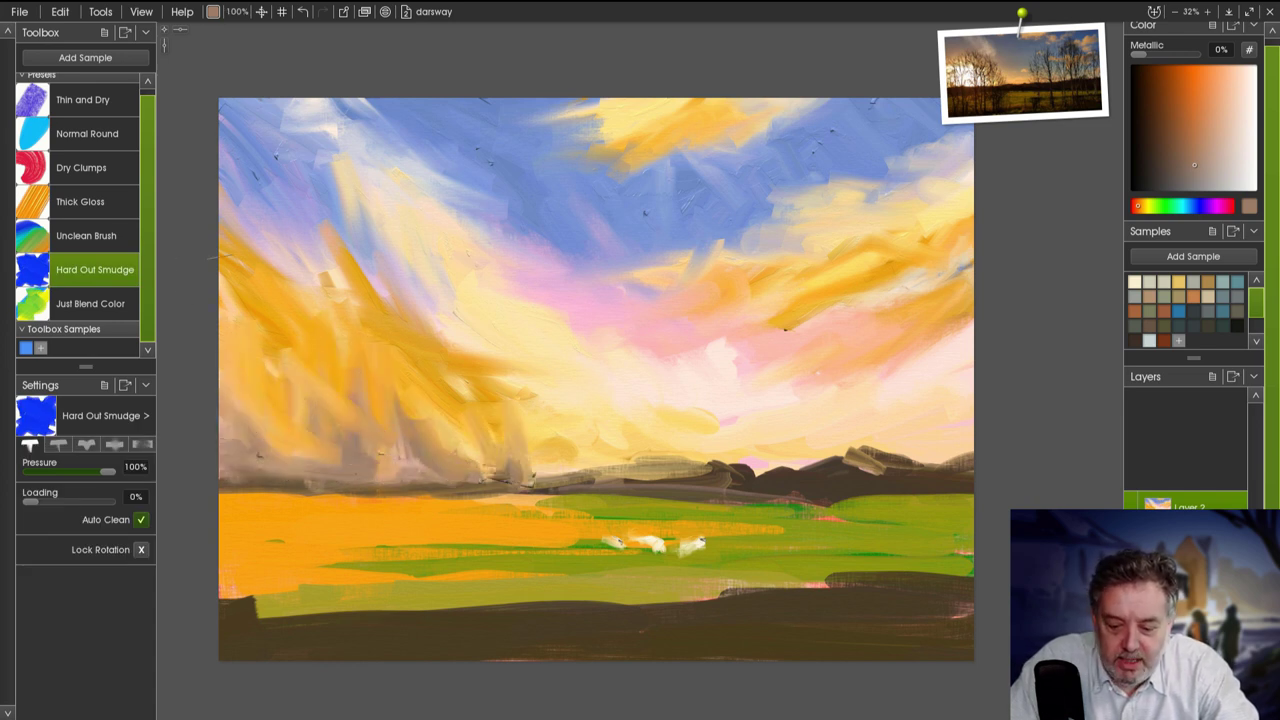
{"action": "left_click_drag", "start_coordinate": [320, 280], "coordinate": [442, 374]}
{"action": "left_click_drag", "start_coordinate": [924, 462], "coordinate": [733, 454]}
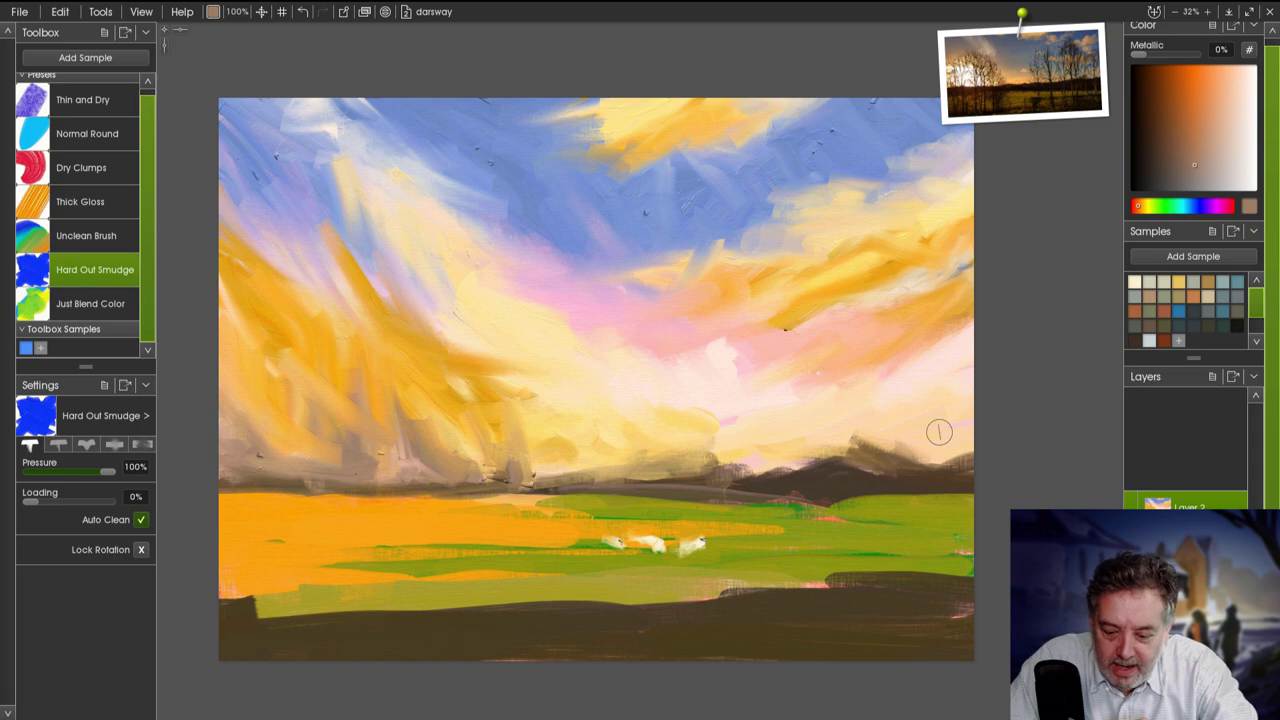
{"action": "scroll", "coordinate": [806, 474], "scroll_direction": "up", "scroll_amount": 5}
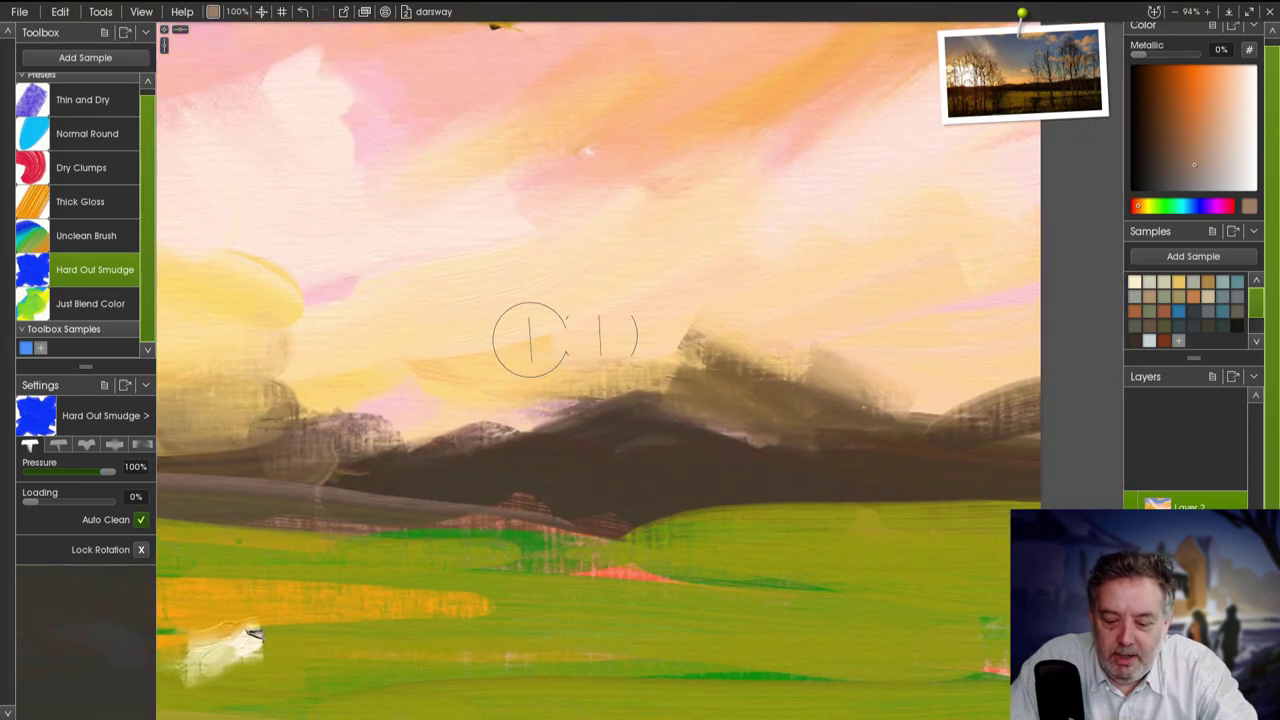
{"action": "scroll", "coordinate": [530, 340], "scroll_direction": "down", "scroll_amount": 5}
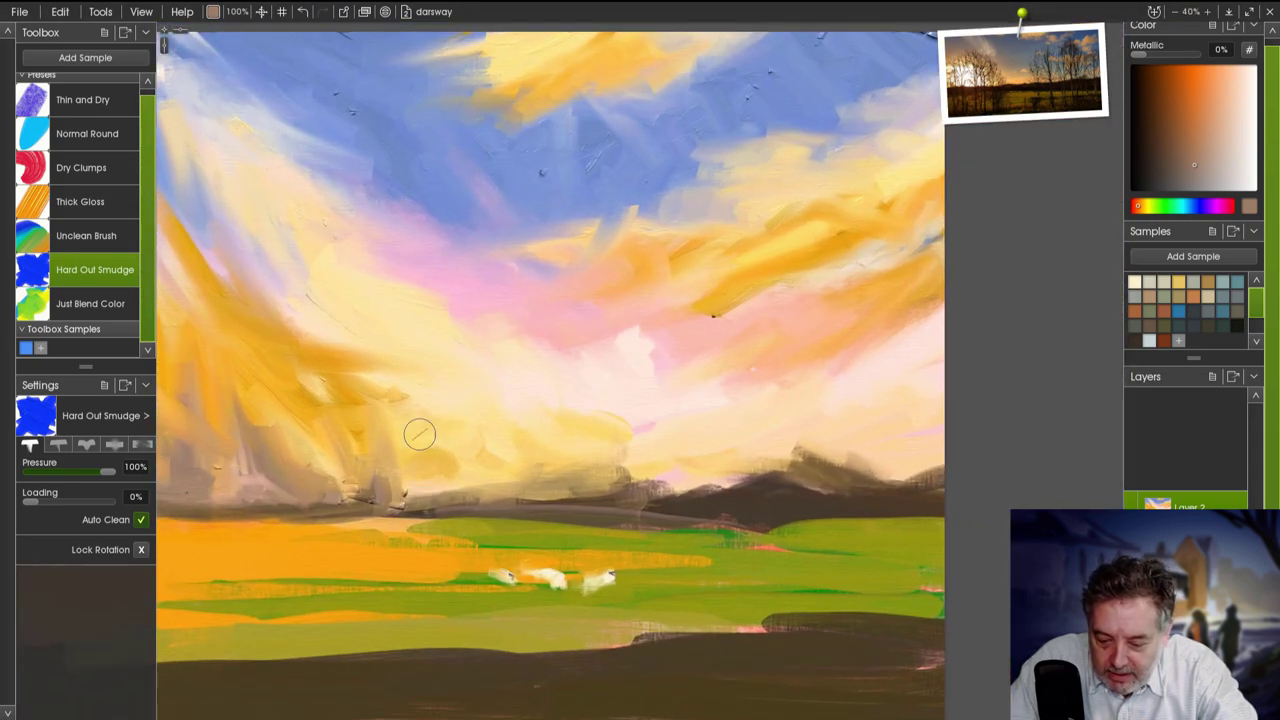
Brush dark brown over the low clouds at the left horizon with Unclean Brush, and smudge the strokes into the sky.
{"action": "scroll", "coordinate": [477, 489], "scroll_direction": "down", "scroll_amount": 2}
{"action": "left_click", "coordinate": [86, 235]}
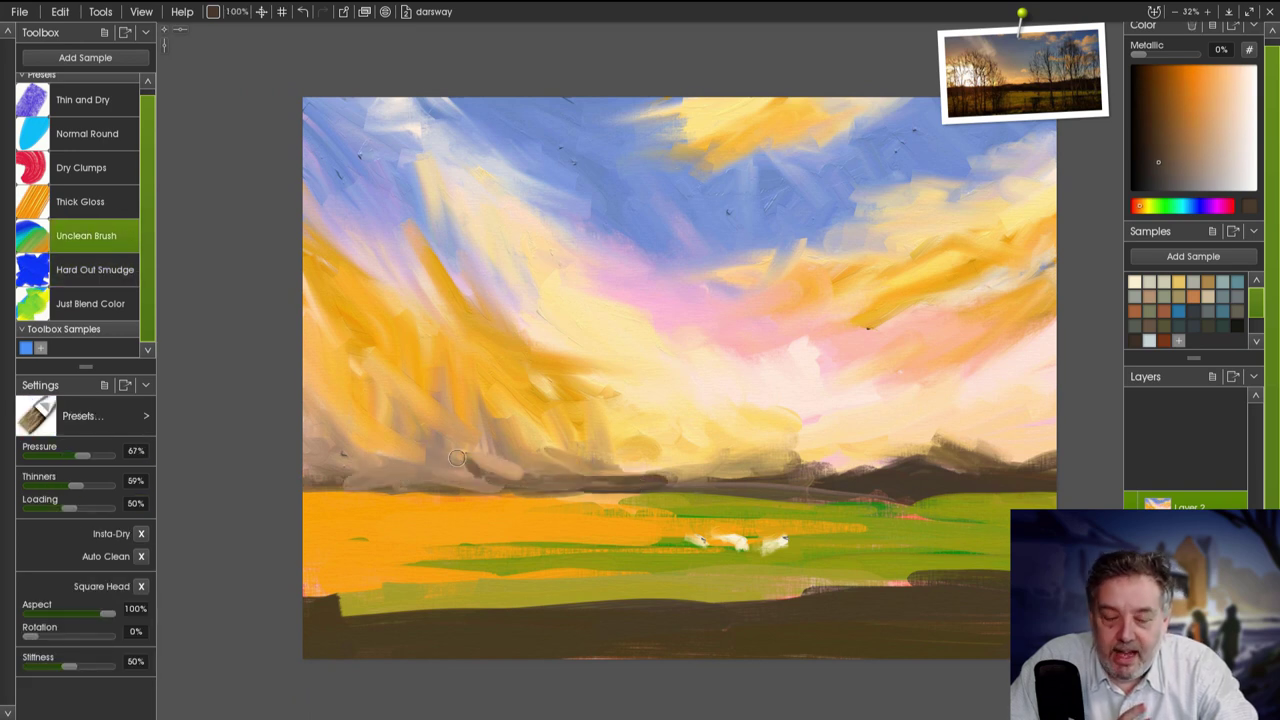
{"action": "key", "text": "s"}
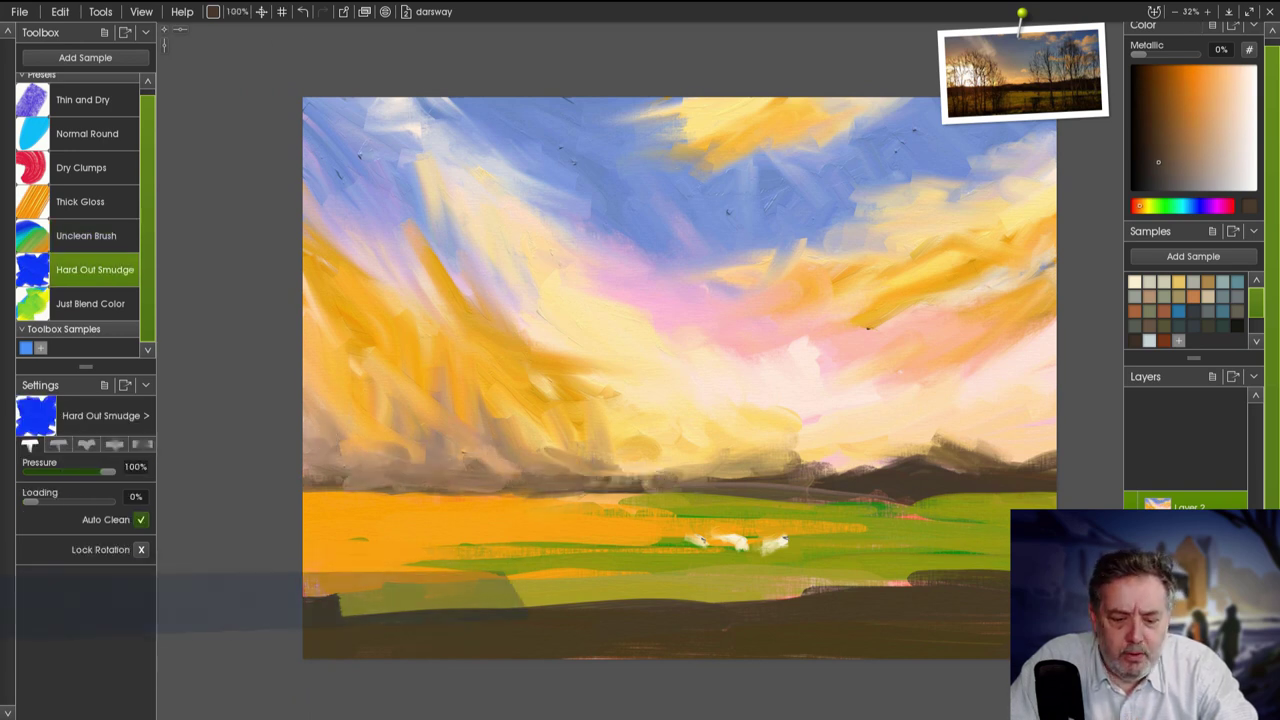
{"action": "key", "text": "b"}
{"action": "mouse_move", "coordinate": [500, 471]}
{"action": "left_mouse_down"}
{"action": "mouse_move", "coordinate": [360, 452]}
{"action": "mouse_move", "coordinate": [420, 440]}
{"action": "mouse_move", "coordinate": [385, 425]}
{"action": "mouse_move", "coordinate": [530, 465]}
{"action": "left_mouse_up"}
{"action": "key", "text": "s"}
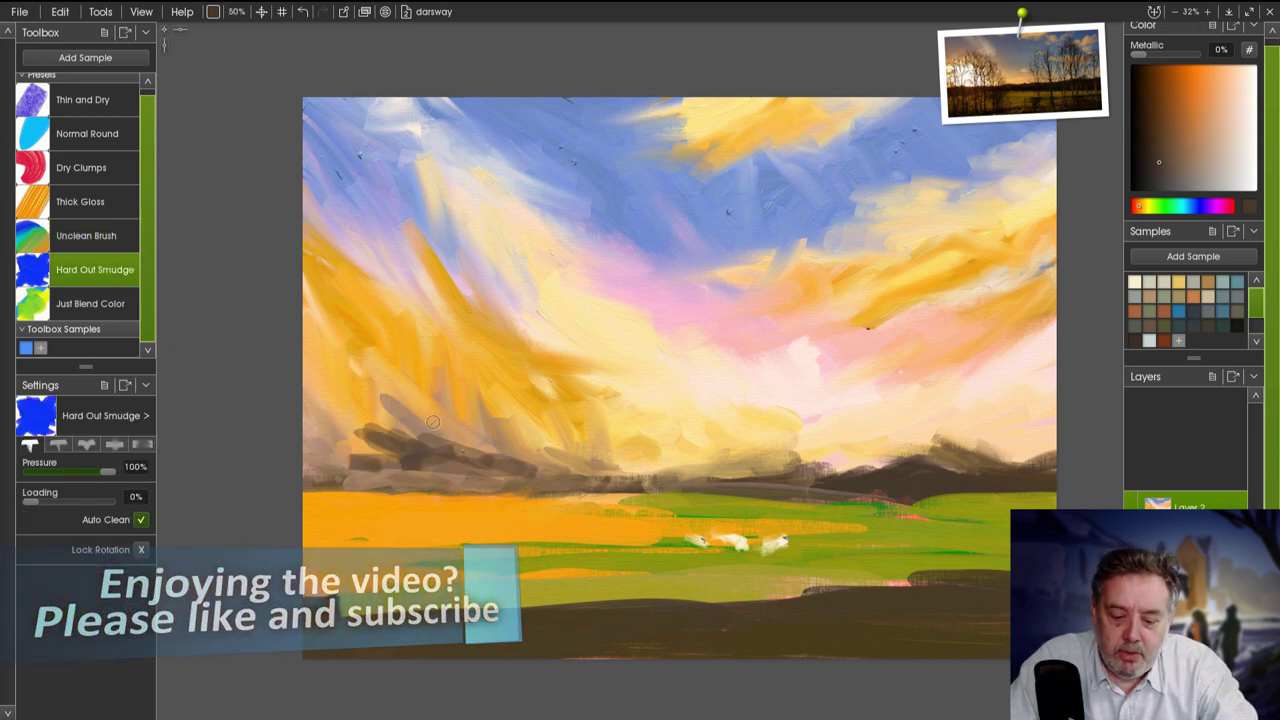
{"action": "left_click_drag", "start_coordinate": [400, 470], "coordinate": [355, 395]}
{"action": "left_click_drag", "start_coordinate": [570, 462], "coordinate": [330, 420]}
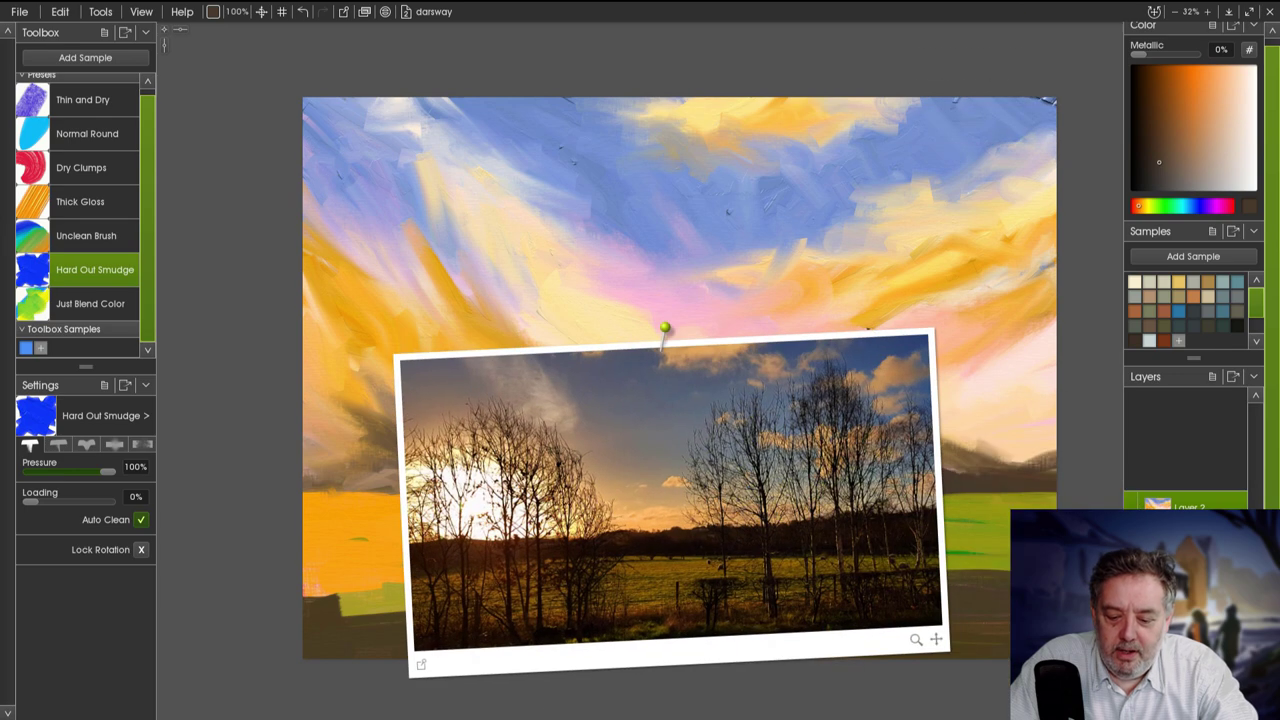
Choose a dark slate blue and lay thick paint-tube strokes across the upper-right and upper-left areas of the sky.
{"action": "left_click_drag", "start_coordinate": [698, 414], "coordinate": [663, 451]}
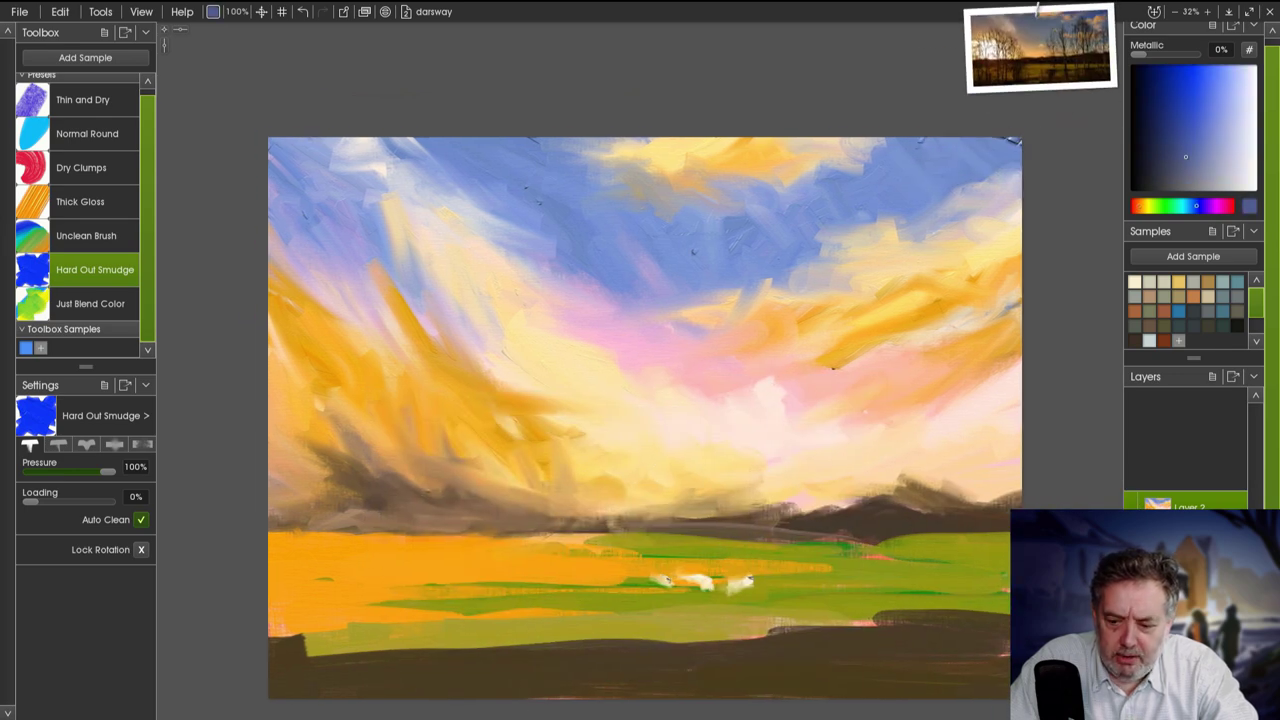
{"action": "key", "text": "t"}
{"action": "left_click_drag", "start_coordinate": [1015, 140], "coordinate": [880, 235]}
{"action": "left_click_drag", "start_coordinate": [910, 140], "coordinate": [800, 225]}
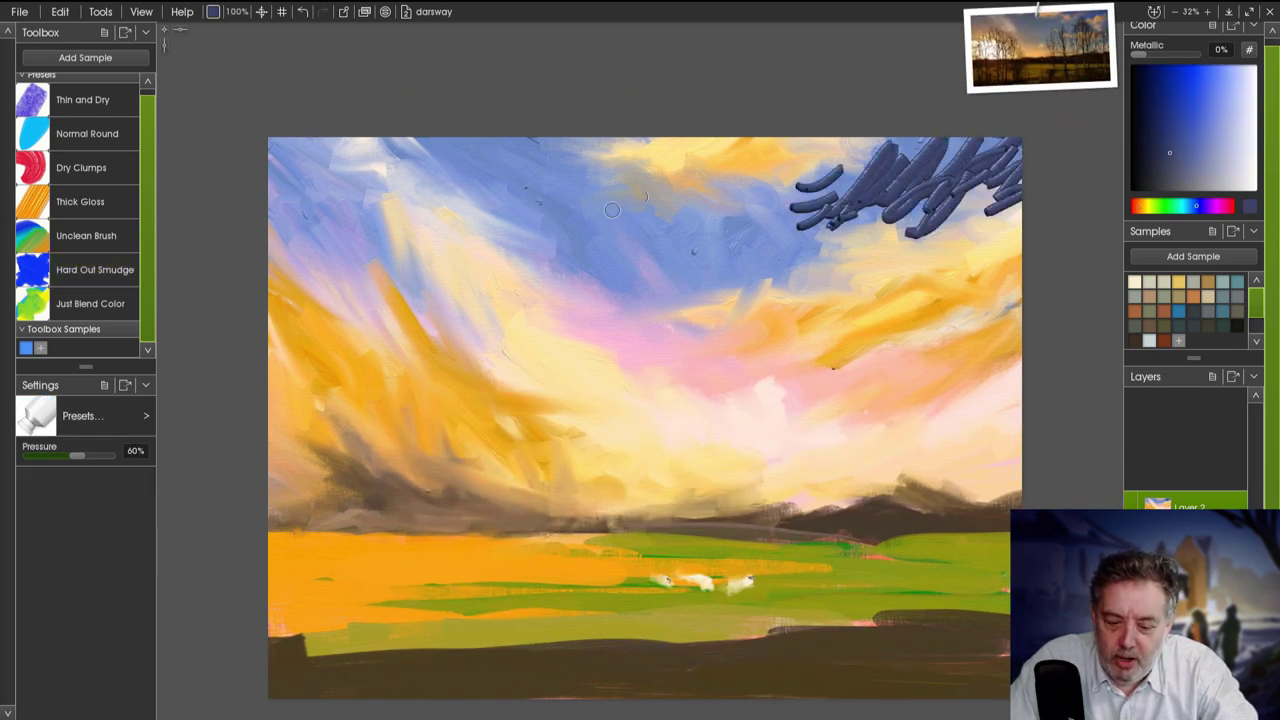
{"action": "left_click_drag", "start_coordinate": [430, 140], "coordinate": [575, 238]}
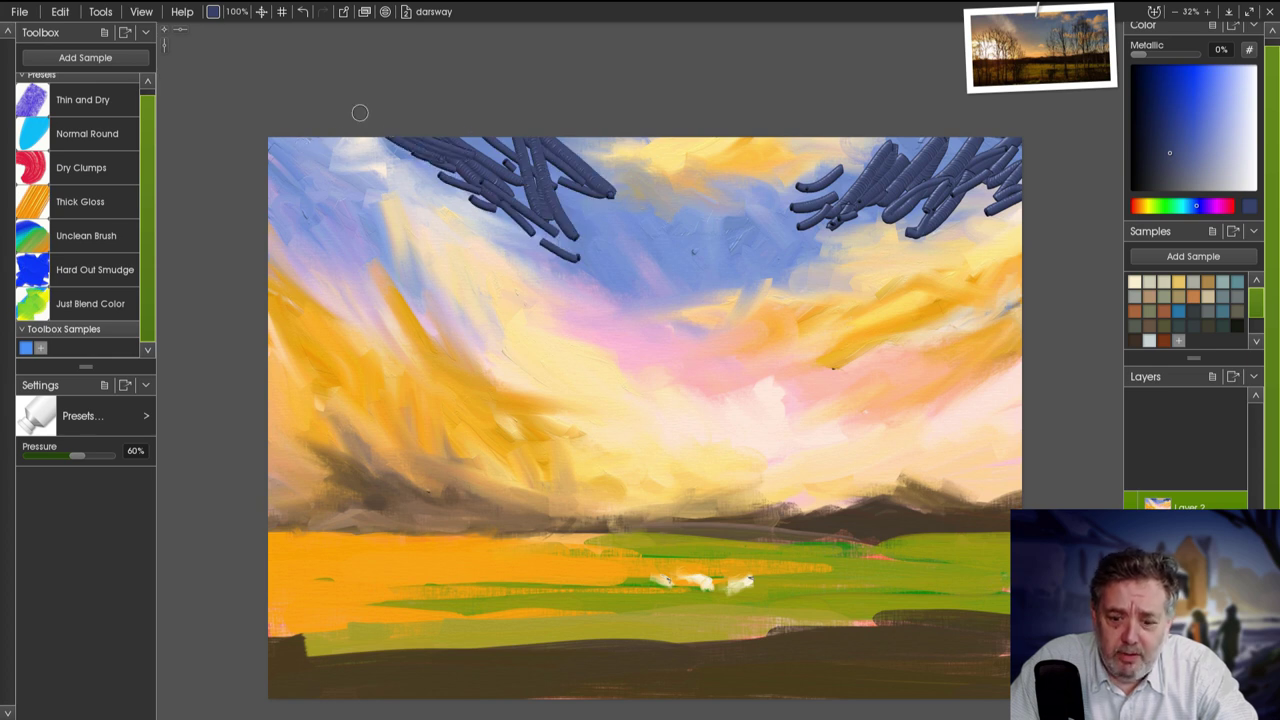
{"action": "left_click_drag", "start_coordinate": [380, 138], "coordinate": [485, 212]}
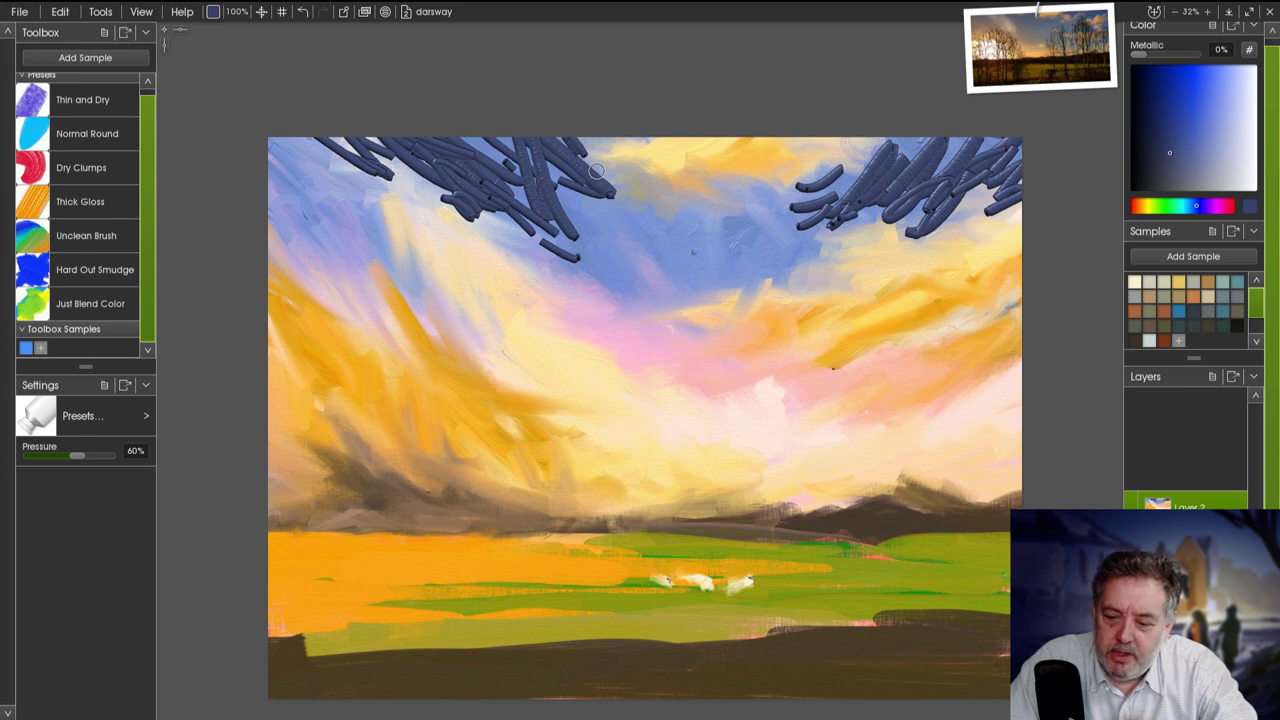
Smudge the dark blue strokes in both upper areas of the sky with Hard Out Smudge.
{"action": "left_click", "coordinate": [95, 269]}
{"action": "mouse_move", "coordinate": [519, 135]}
{"action": "left_mouse_down"}
{"action": "mouse_move", "coordinate": [590, 240]}
{"action": "mouse_move", "coordinate": [343, 86]}
{"action": "mouse_move", "coordinate": [450, 220]}
{"action": "mouse_move", "coordinate": [651, 190]}
{"action": "mouse_move", "coordinate": [609, 123]}
{"action": "mouse_move", "coordinate": [690, 170]}
{"action": "mouse_move", "coordinate": [470, 230]}
{"action": "mouse_move", "coordinate": [330, 140]}
{"action": "left_mouse_up"}
{"action": "mouse_move", "coordinate": [790, 170]}
{"action": "left_mouse_down"}
{"action": "mouse_move", "coordinate": [850, 250]}
{"action": "mouse_move", "coordinate": [1020, 137]}
{"action": "mouse_move", "coordinate": [960, 200]}
{"action": "mouse_move", "coordinate": [891, 237]}
{"action": "left_mouse_up"}
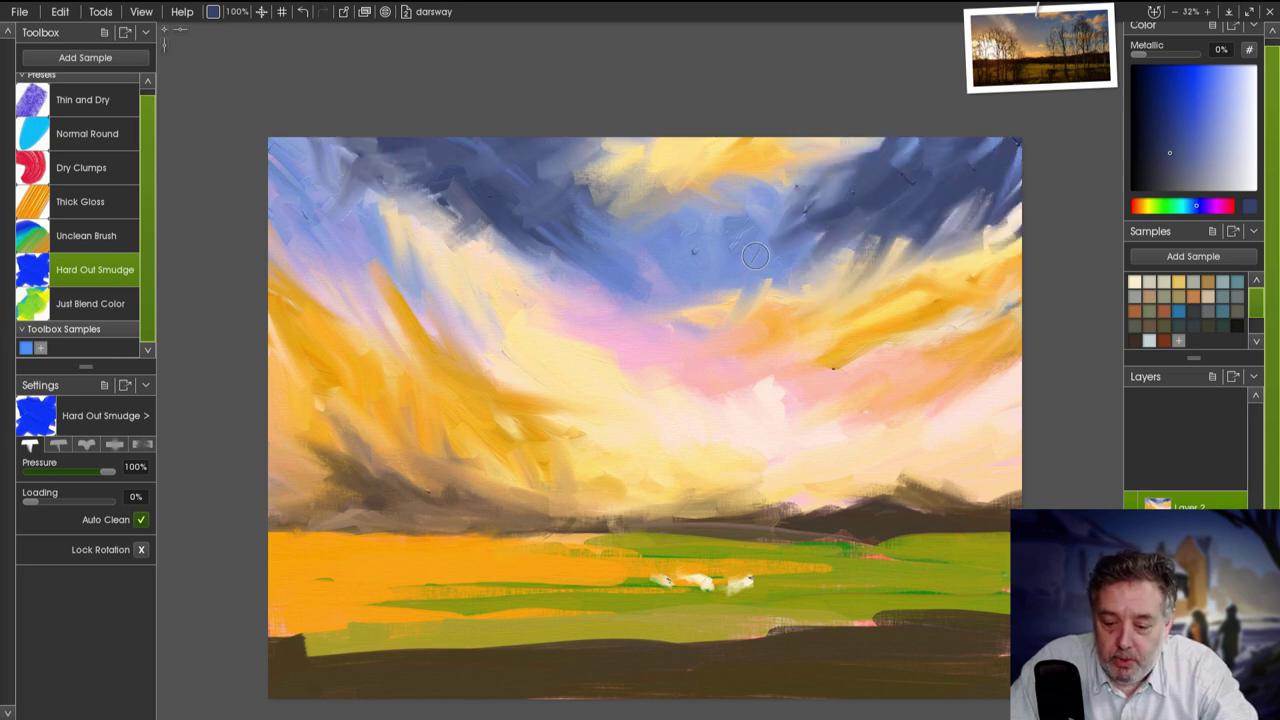
{"action": "scroll", "coordinate": [891, 237], "scroll_direction": "up", "scroll_amount": 5}
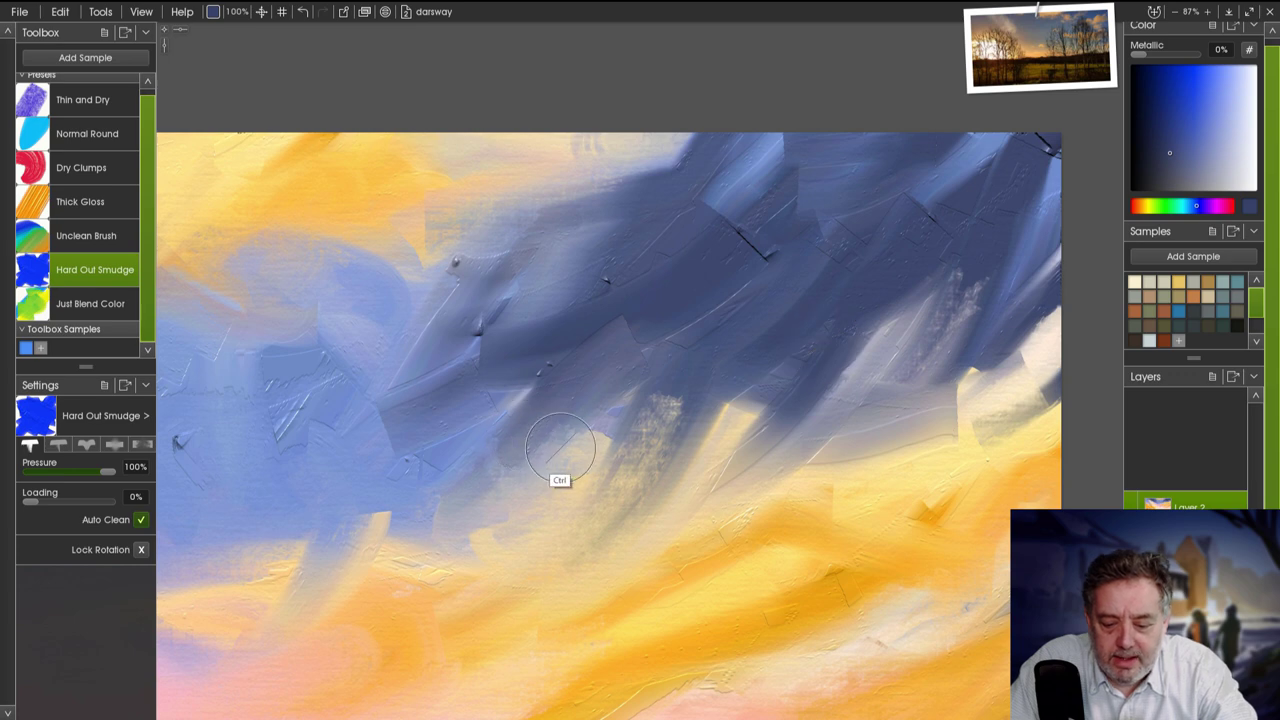
{"action": "scroll", "coordinate": [560, 477], "scroll_direction": "down", "scroll_amount": 6}
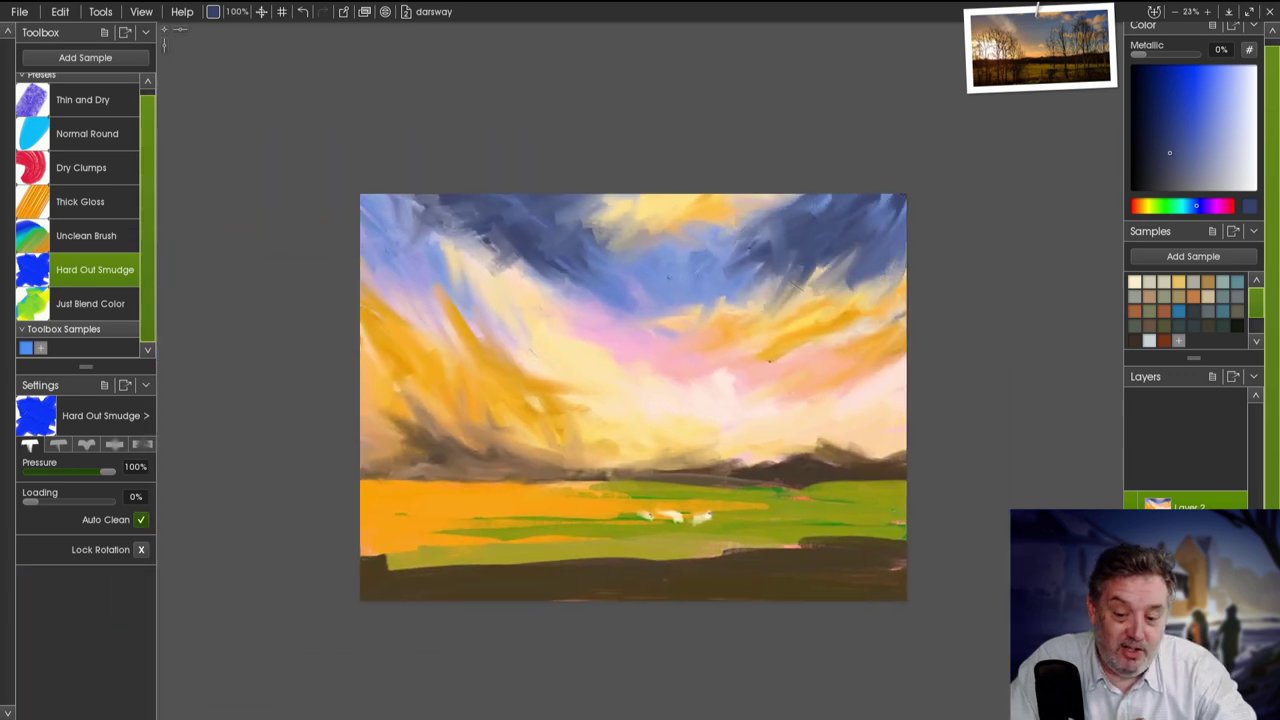
Spread more dark blue through the right, centre and left of the sky, and smudge it into sweeping streaks between the clouds.
{"action": "key", "text": "o"}
{"action": "left_click_drag", "start_coordinate": [906, 302], "coordinate": [770, 375]}
{"action": "mouse_move", "coordinate": [770, 255]}
{"action": "left_mouse_down"}
{"action": "mouse_move", "coordinate": [615, 300]}
{"action": "mouse_move", "coordinate": [597, 290]}
{"action": "left_mouse_up"}
{"action": "mouse_move", "coordinate": [475, 292]}
{"action": "left_mouse_down"}
{"action": "mouse_move", "coordinate": [365, 225]}
{"action": "mouse_move", "coordinate": [430, 380]}
{"action": "left_mouse_up"}
{"action": "key", "text": "o"}
{"action": "mouse_move", "coordinate": [480, 295]}
{"action": "left_mouse_down"}
{"action": "mouse_move", "coordinate": [380, 230]}
{"action": "mouse_move", "coordinate": [500, 340]}
{"action": "mouse_move", "coordinate": [400, 400]}
{"action": "mouse_move", "coordinate": [380, 350]}
{"action": "mouse_move", "coordinate": [420, 230]}
{"action": "mouse_move", "coordinate": [582, 303]}
{"action": "mouse_move", "coordinate": [690, 285]}
{"action": "mouse_move", "coordinate": [700, 340]}
{"action": "mouse_move", "coordinate": [760, 262]}
{"action": "mouse_move", "coordinate": [748, 316]}
{"action": "mouse_move", "coordinate": [660, 370]}
{"action": "mouse_move", "coordinate": [715, 228]}
{"action": "mouse_move", "coordinate": [697, 232]}
{"action": "mouse_move", "coordinate": [780, 205]}
{"action": "mouse_move", "coordinate": [805, 215]}
{"action": "mouse_move", "coordinate": [880, 330]}
{"action": "mouse_move", "coordinate": [807, 403]}
{"action": "mouse_move", "coordinate": [865, 375]}
{"action": "mouse_move", "coordinate": [683, 415]}
{"action": "mouse_move", "coordinate": [780, 400]}
{"action": "mouse_move", "coordinate": [560, 350]}
{"action": "mouse_move", "coordinate": [610, 280]}
{"action": "mouse_move", "coordinate": [700, 249]}
{"action": "mouse_move", "coordinate": [630, 340]}
{"action": "mouse_move", "coordinate": [760, 370]}
{"action": "left_mouse_up"}
{"action": "left_click_drag", "start_coordinate": [419, 190], "coordinate": [440, 228]}
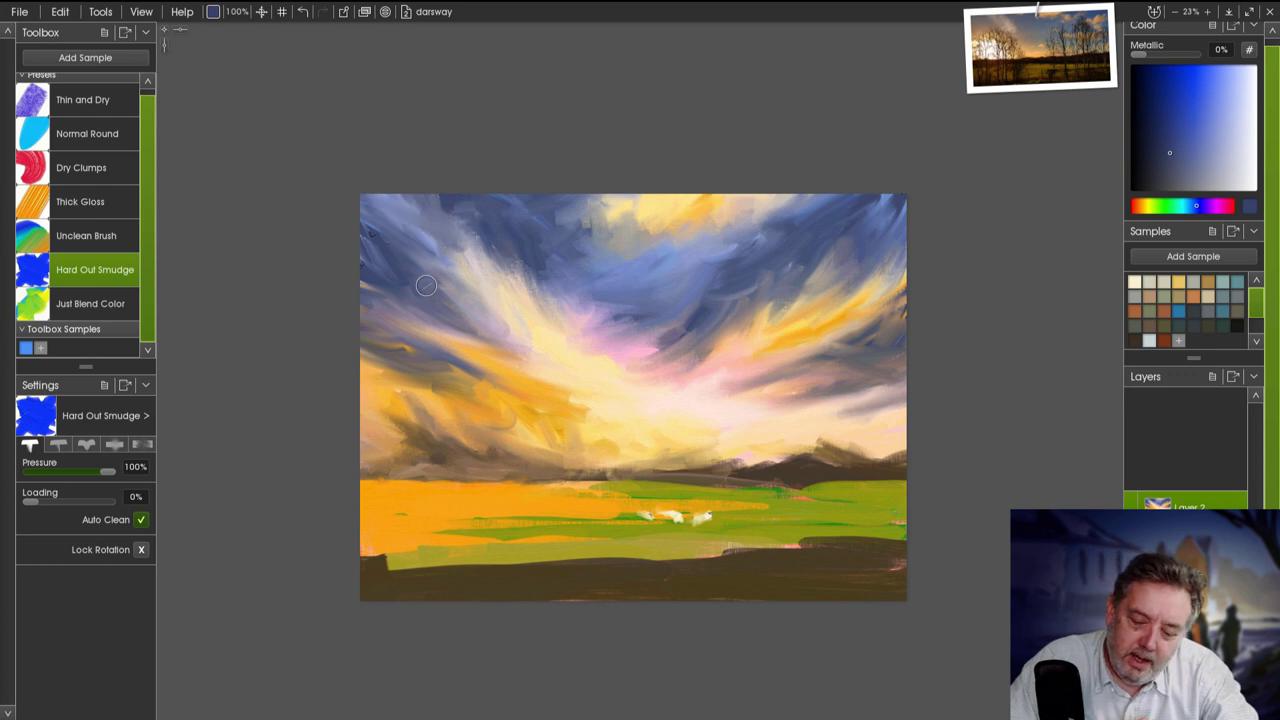
Dab bright orange on the top and upper-right clouds with Thick Gloss, and smudge the right cloud dabs with Hard Out Smudge.
{"action": "left_click", "coordinate": [80, 201]}
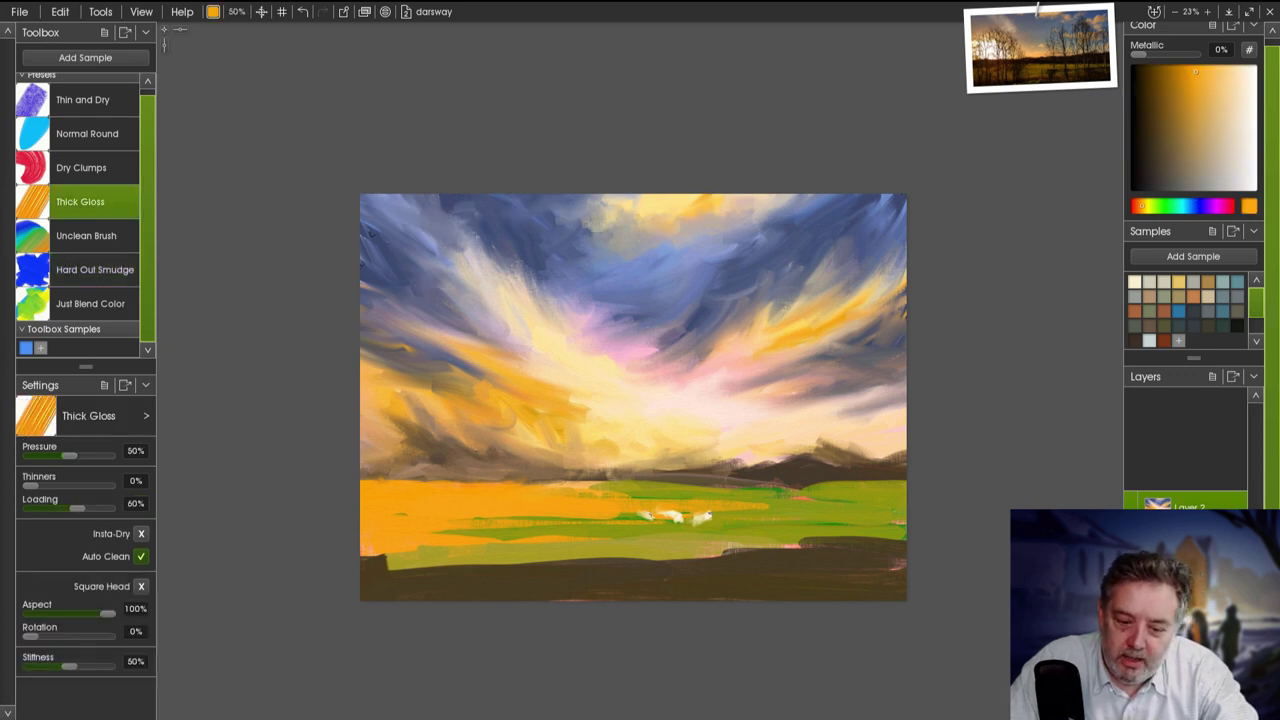
{"action": "left_click_drag", "start_coordinate": [709, 211], "coordinate": [640, 207]}
{"action": "mouse_move", "coordinate": [805, 292]}
{"action": "left_mouse_down"}
{"action": "mouse_move", "coordinate": [769, 307]}
{"action": "mouse_move", "coordinate": [725, 250]}
{"action": "left_mouse_up"}
{"action": "left_click_drag", "start_coordinate": [808, 268], "coordinate": [846, 232]}
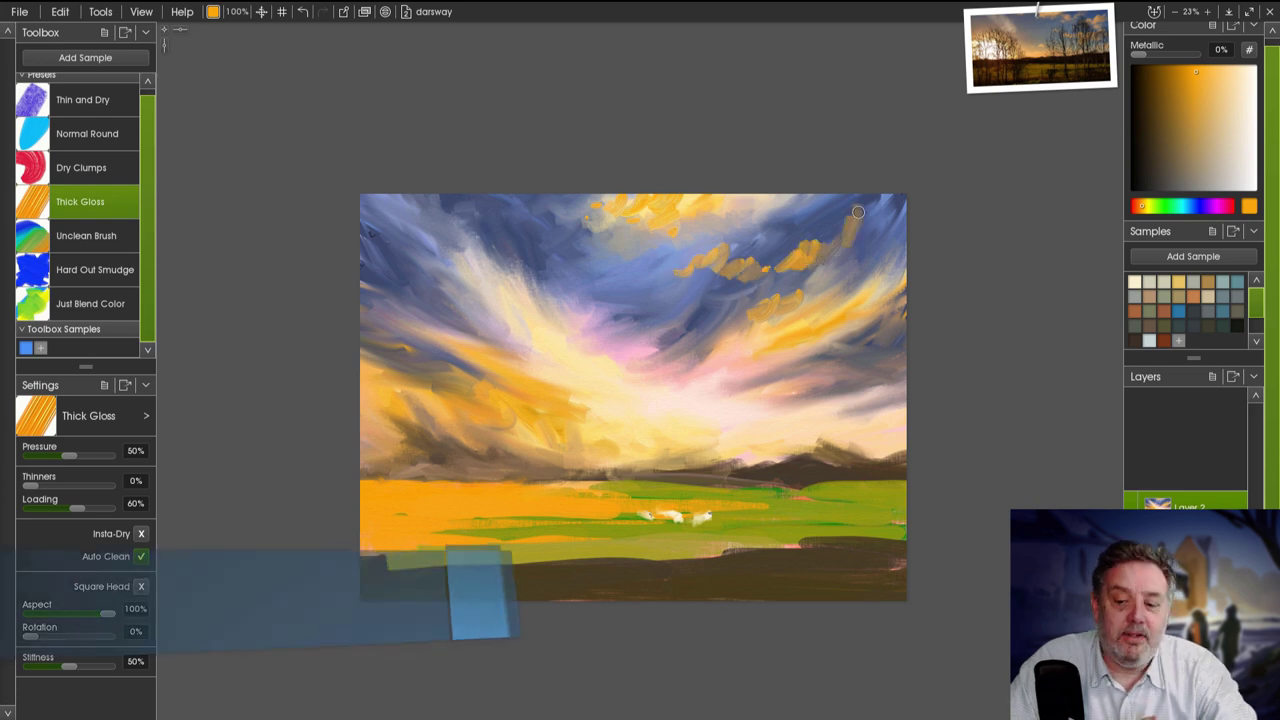
{"action": "left_click", "coordinate": [95, 269]}
{"action": "mouse_move", "coordinate": [838, 292]}
{"action": "left_mouse_down"}
{"action": "mouse_move", "coordinate": [790, 255]}
{"action": "mouse_move", "coordinate": [630, 285]}
{"action": "left_mouse_up"}
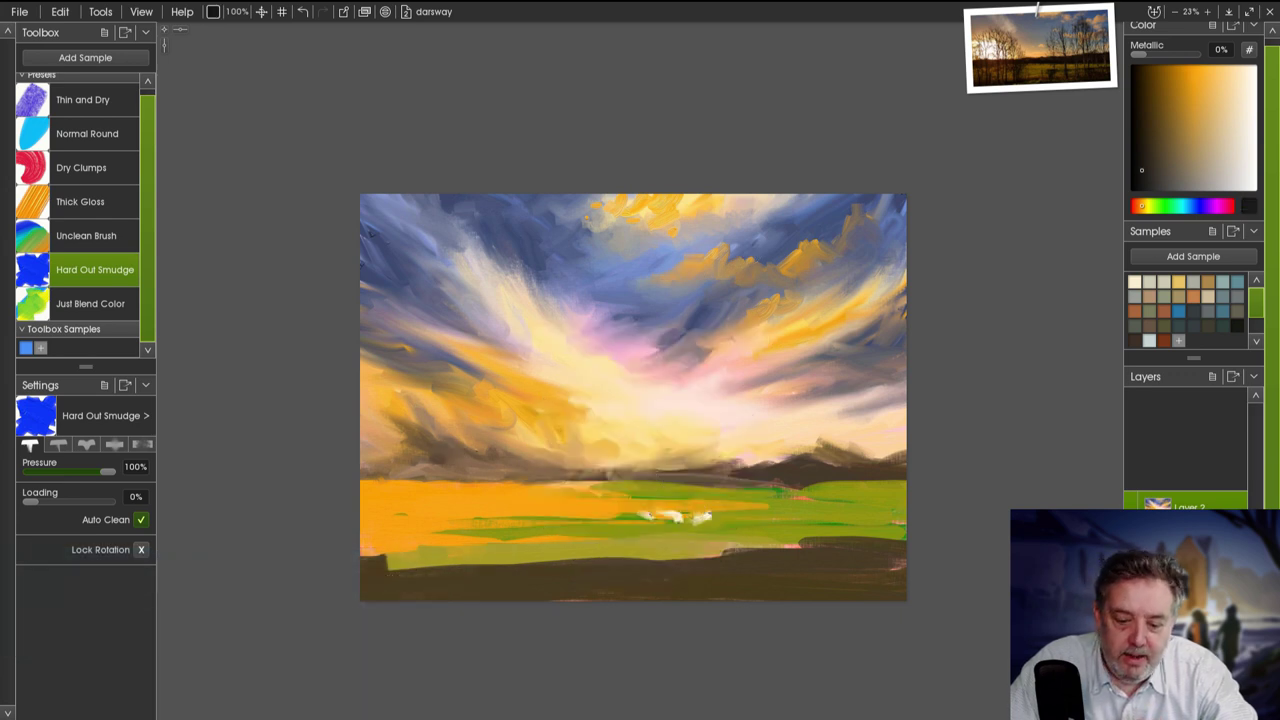
Add near-black paint-tube dabs along the left horizon and smudge them into the dark tree line.
{"action": "key", "text": "t"}
{"action": "left_click_drag", "start_coordinate": [392, 455], "coordinate": [580, 466]}
{"action": "key", "text": "h"}
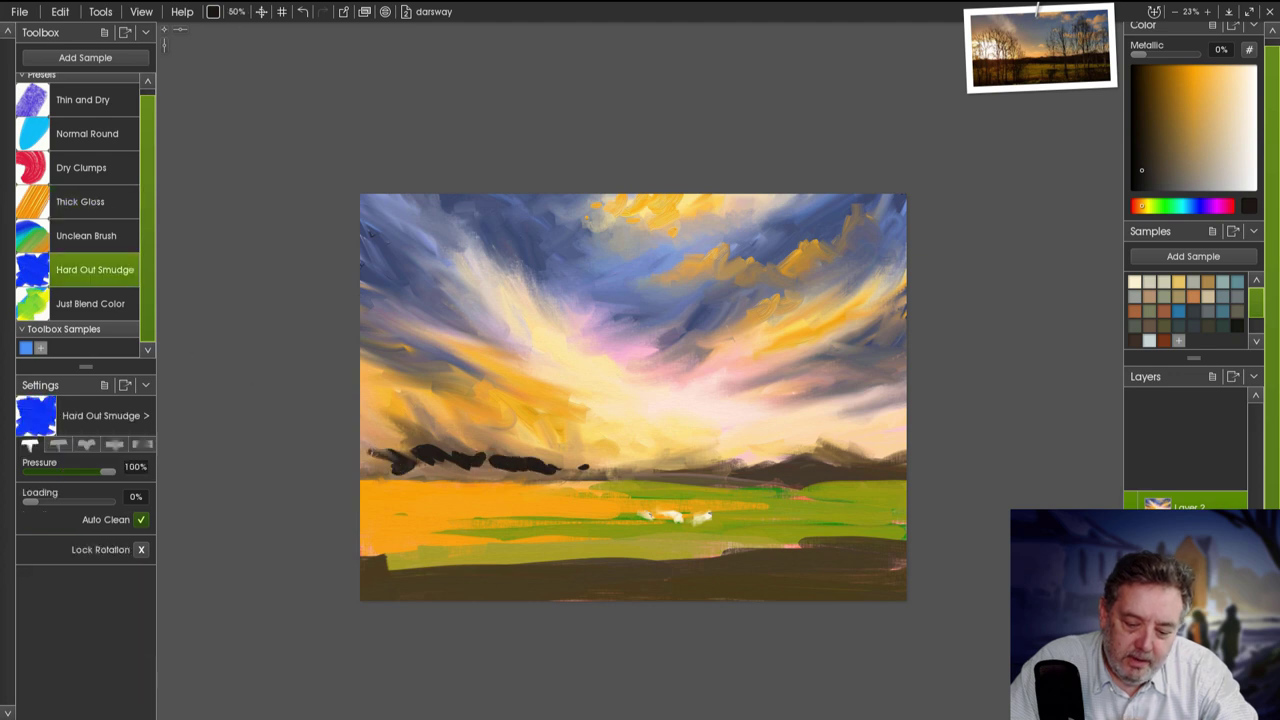
{"action": "left_click_drag", "start_coordinate": [350, 458], "coordinate": [620, 474]}
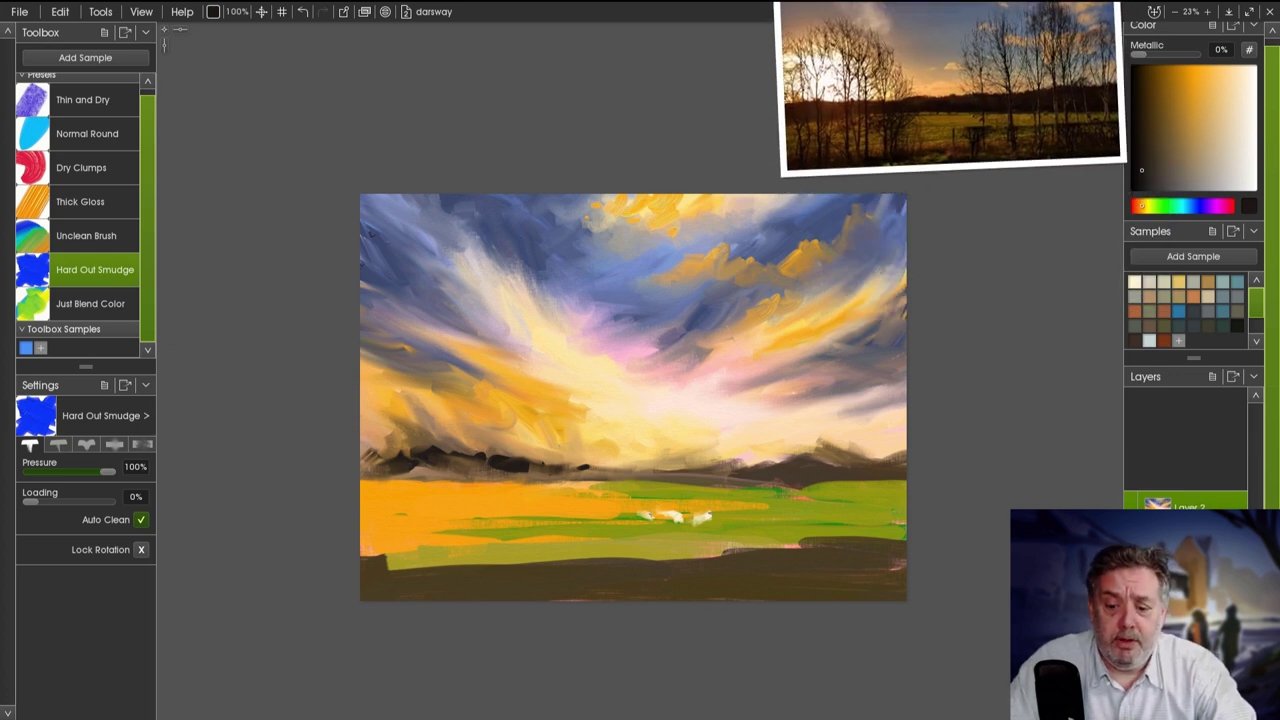
Add a new layer and draw a group of tall dark brown paint-tube tree trunks on the right side.
{"action": "key", "text": "ctrl+shift+n"}
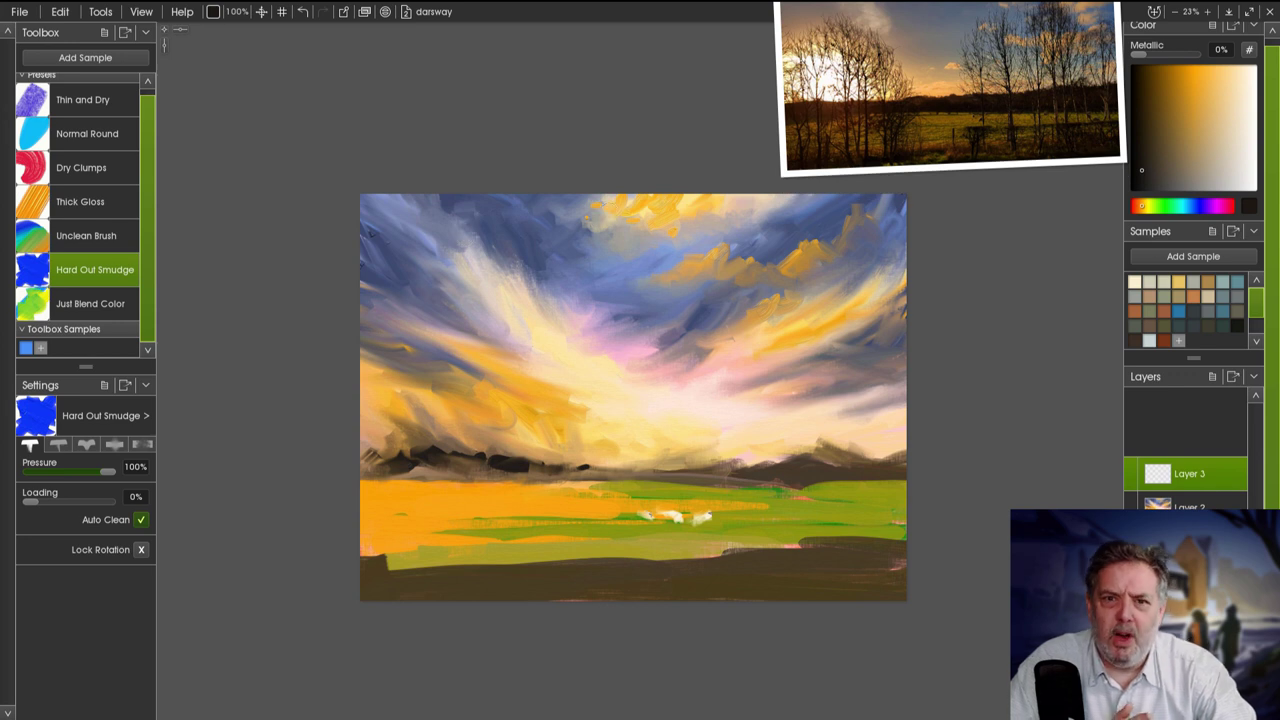
{"action": "key", "text": "e"}
{"action": "mouse_move", "coordinate": [880, 555]}
{"action": "left_mouse_down"}
{"action": "mouse_move", "coordinate": [880, 300]}
{"action": "mouse_move", "coordinate": [862, 436]}
{"action": "mouse_move", "coordinate": [858, 292]}
{"action": "left_mouse_up"}
{"action": "mouse_move", "coordinate": [842, 538]}
{"action": "left_mouse_down"}
{"action": "mouse_move", "coordinate": [838, 218]}
{"action": "mouse_move", "coordinate": [827, 315]}
{"action": "mouse_move", "coordinate": [826, 302]}
{"action": "left_mouse_up"}
{"action": "left_click_drag", "start_coordinate": [806, 548], "coordinate": [808, 285]}
{"action": "left_click_drag", "start_coordinate": [750, 568], "coordinate": [748, 270]}
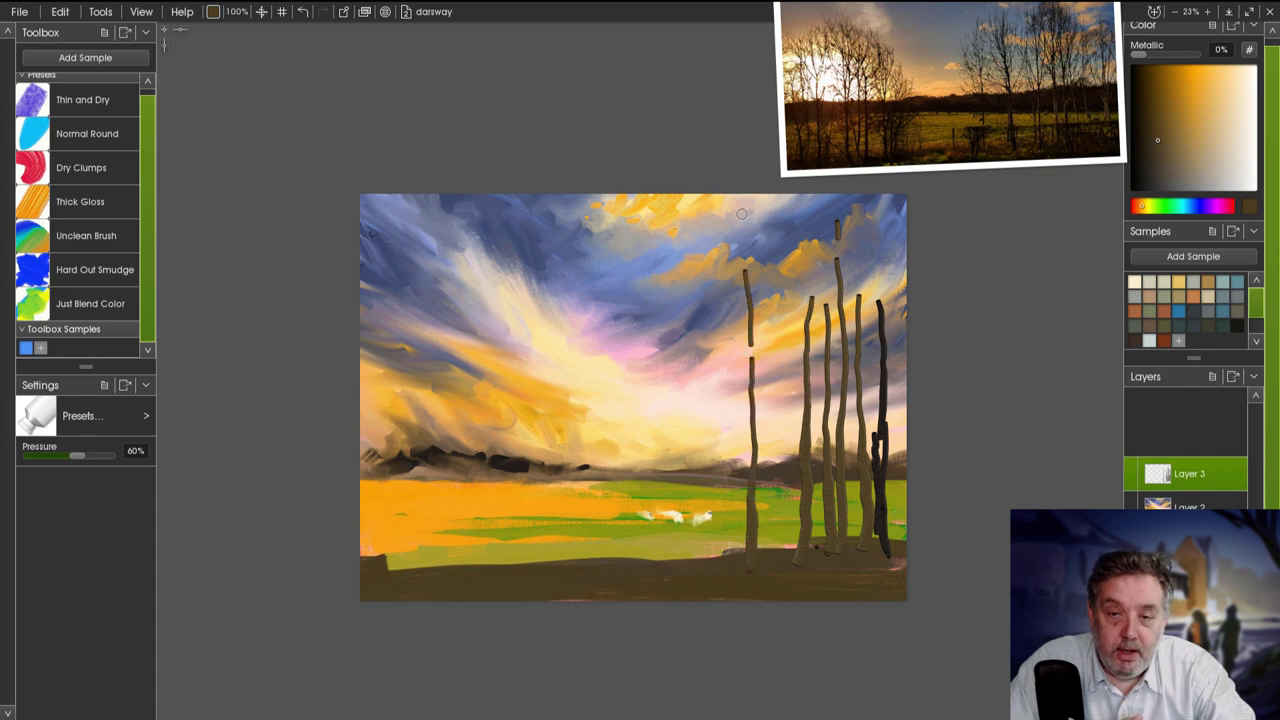
Draw five brown paint-tube trunks on the left side and a thin broken trunk beside the one right of centre.
{"action": "left_click_drag", "start_coordinate": [435, 539], "coordinate": [441, 330]}
{"action": "left_click_drag", "start_coordinate": [421, 570], "coordinate": [404, 277]}
{"action": "left_click_drag", "start_coordinate": [461, 572], "coordinate": [461, 420]}
{"action": "left_click_drag", "start_coordinate": [485, 570], "coordinate": [485, 324]}
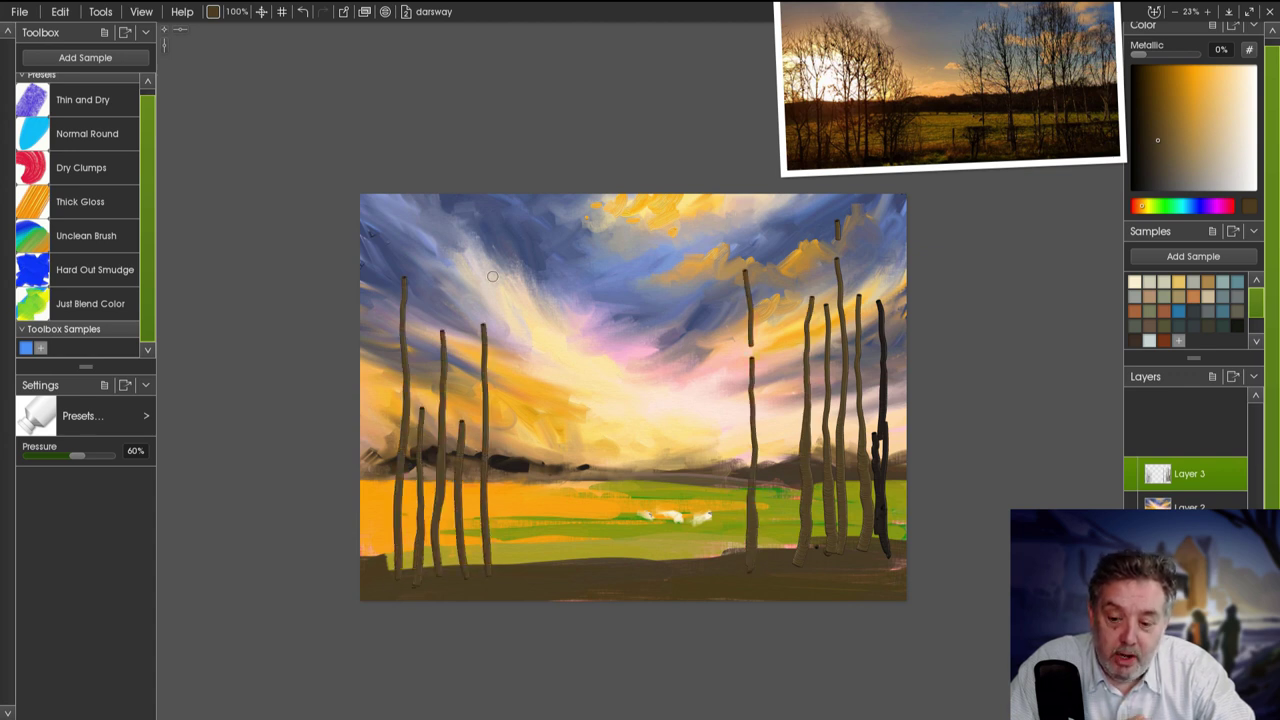
{"action": "left_click_drag", "start_coordinate": [766, 550], "coordinate": [763, 488]}
{"action": "left_click_drag", "start_coordinate": [764, 380], "coordinate": [764, 350]}
Try to smudge the trunk right of centre on its separate layer with Hard Out Smudge, and undo the stroke.
{"action": "left_click", "coordinate": [95, 269]}
{"action": "left_click_drag", "start_coordinate": [754, 470], "coordinate": [753, 228]}
{"action": "left_click", "coordinate": [302, 11]}
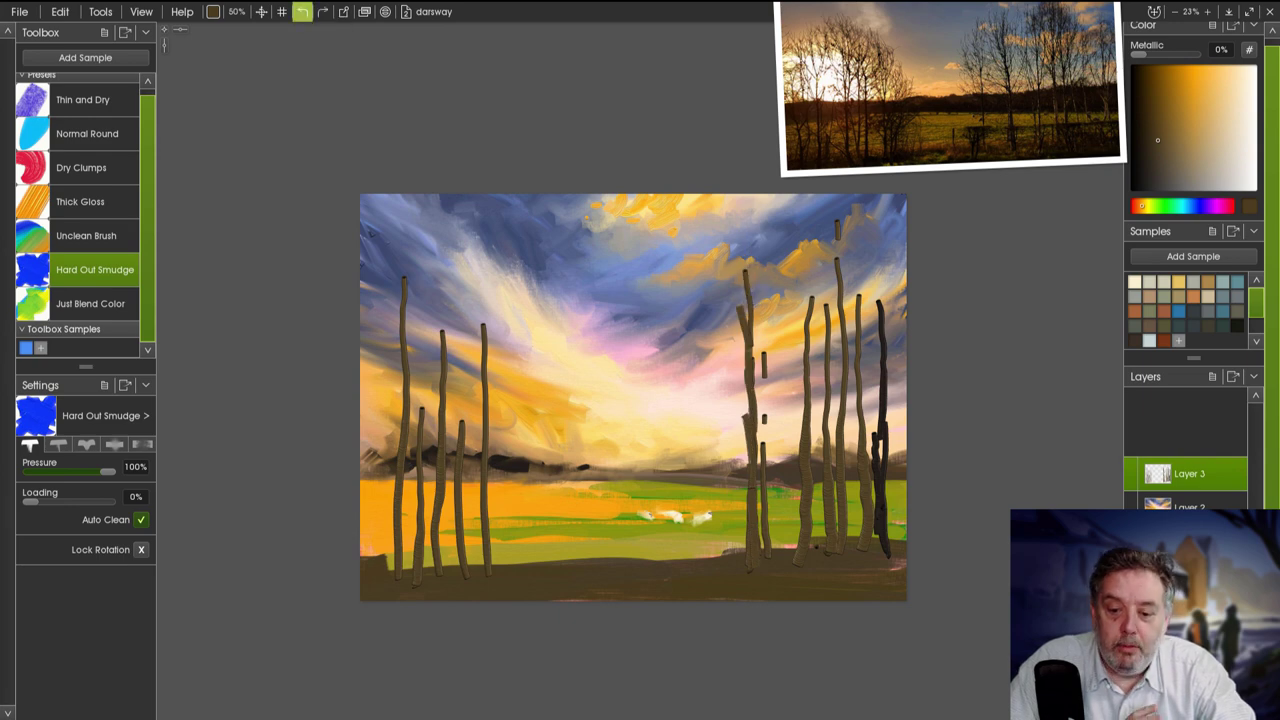
Merge the tree trunk layer down into Layer 2.
{"action": "right_click", "coordinate": [1189, 474]}
{"action": "left_click", "coordinate": [1180, 455]}
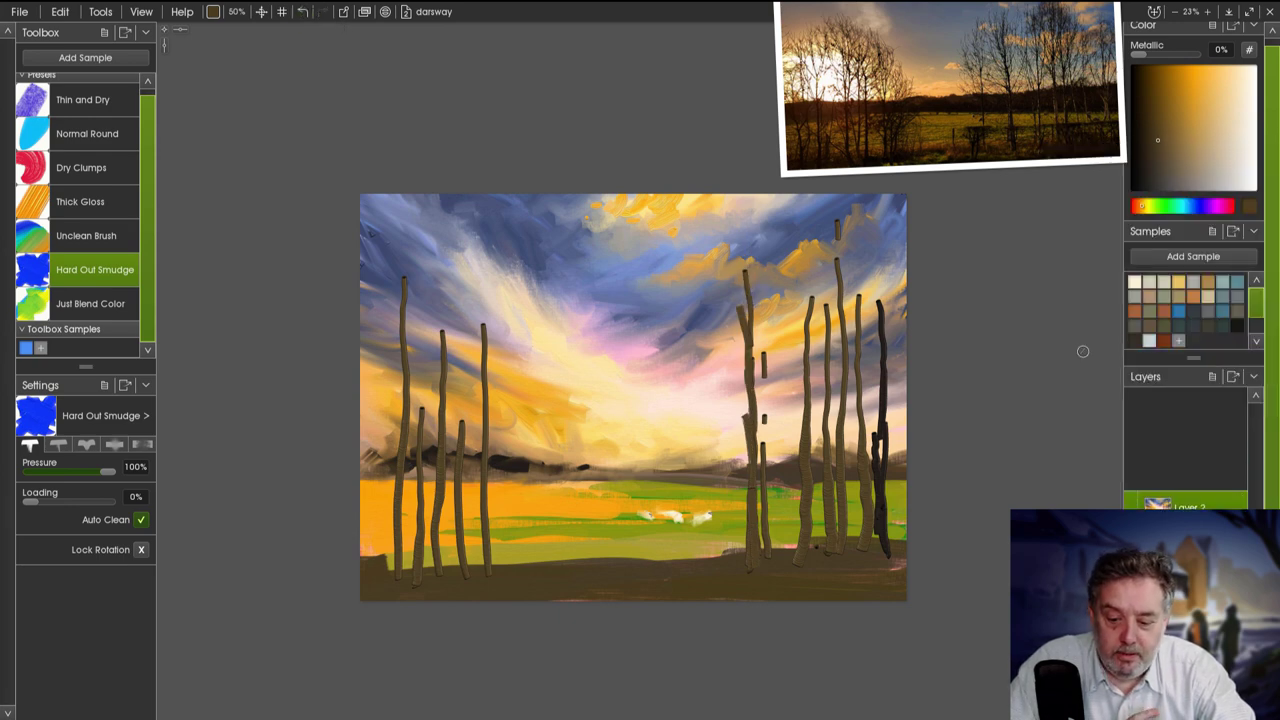
{"action": "key", "text": "ctrl+s"}
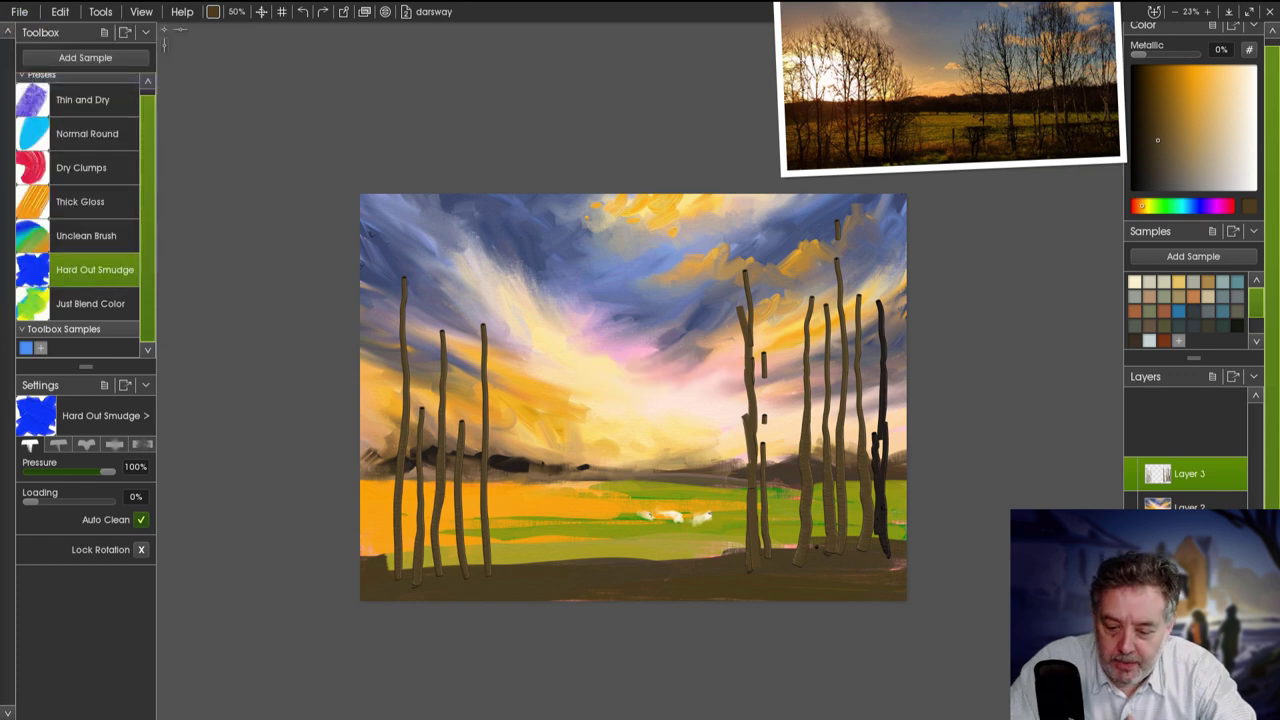
{"action": "right_click", "coordinate": [1189, 474]}
{"action": "left_click", "coordinate": [1086, 351]}
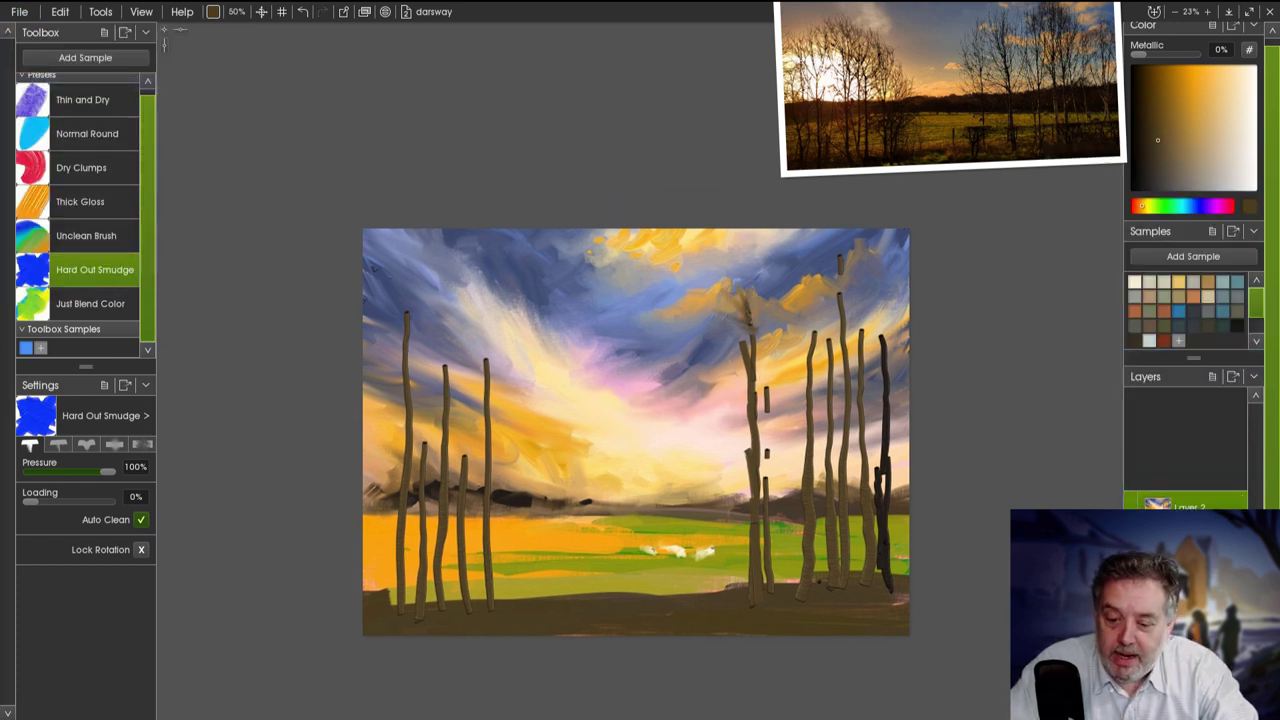
Smudge the thick trunk right of centre and its thin neighbour with Hard Out Smudge, pulling out feathery branches and softening the top.
{"action": "mouse_move", "coordinate": [738, 305]}
{"action": "left_mouse_down"}
{"action": "mouse_move", "coordinate": [730, 365]}
{"action": "mouse_move", "coordinate": [763, 299]}
{"action": "left_mouse_up"}
{"action": "mouse_move", "coordinate": [752, 418]}
{"action": "left_mouse_down"}
{"action": "mouse_move", "coordinate": [730, 380]}
{"action": "mouse_move", "coordinate": [745, 470]}
{"action": "mouse_move", "coordinate": [735, 495]}
{"action": "mouse_move", "coordinate": [785, 458]}
{"action": "mouse_move", "coordinate": [775, 590]}
{"action": "mouse_move", "coordinate": [740, 595]}
{"action": "left_mouse_up"}
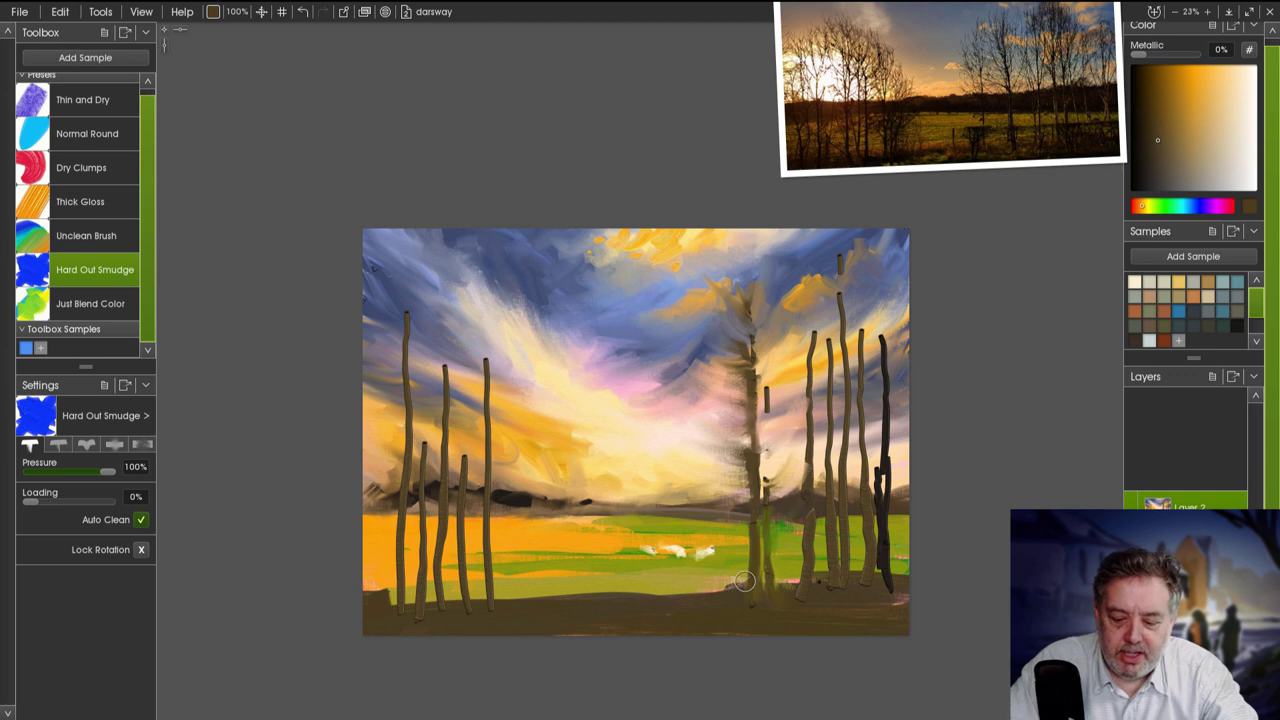
{"action": "mouse_move", "coordinate": [710, 330]}
{"action": "left_mouse_down"}
{"action": "mouse_move", "coordinate": [686, 420]}
{"action": "mouse_move", "coordinate": [761, 472]}
{"action": "mouse_move", "coordinate": [762, 356]}
{"action": "mouse_move", "coordinate": [760, 378]}
{"action": "mouse_move", "coordinate": [749, 358]}
{"action": "mouse_move", "coordinate": [778, 316]}
{"action": "left_mouse_up"}
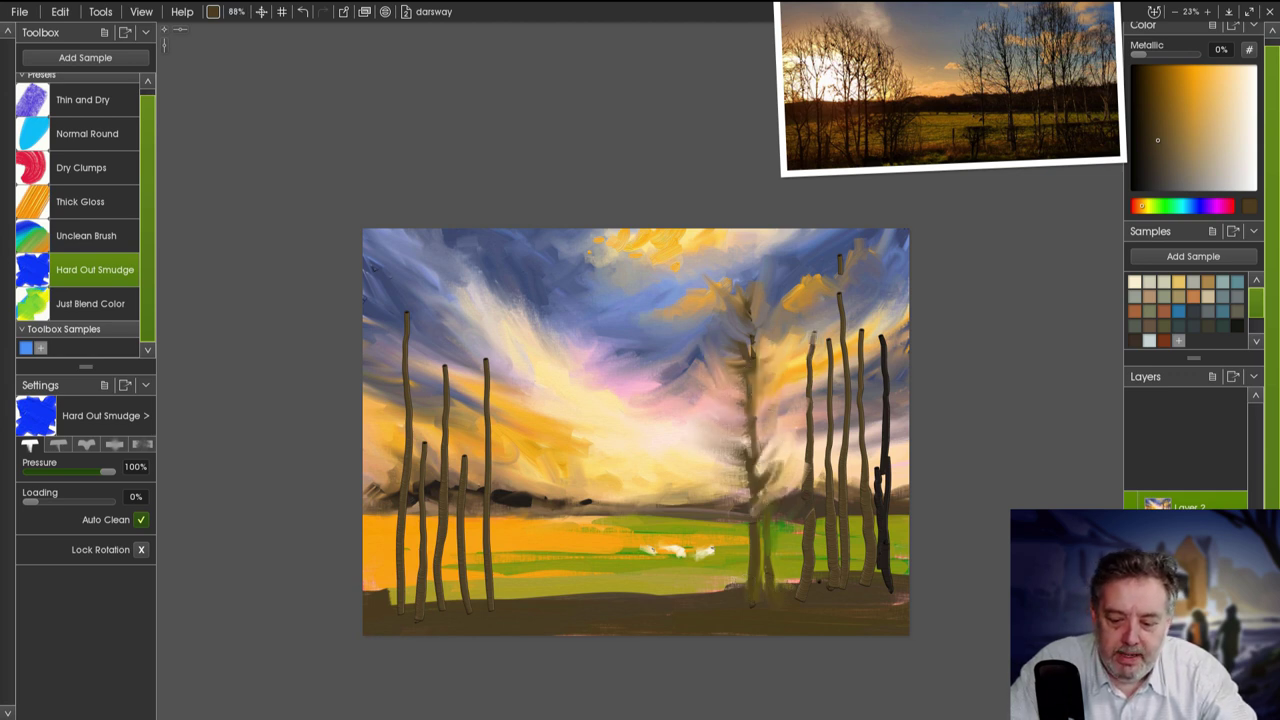
Smudge the tall trunks of the right-hand group along their length, fading their tips up into the sky.
{"action": "left_click_drag", "start_coordinate": [839, 250], "coordinate": [845, 513]}
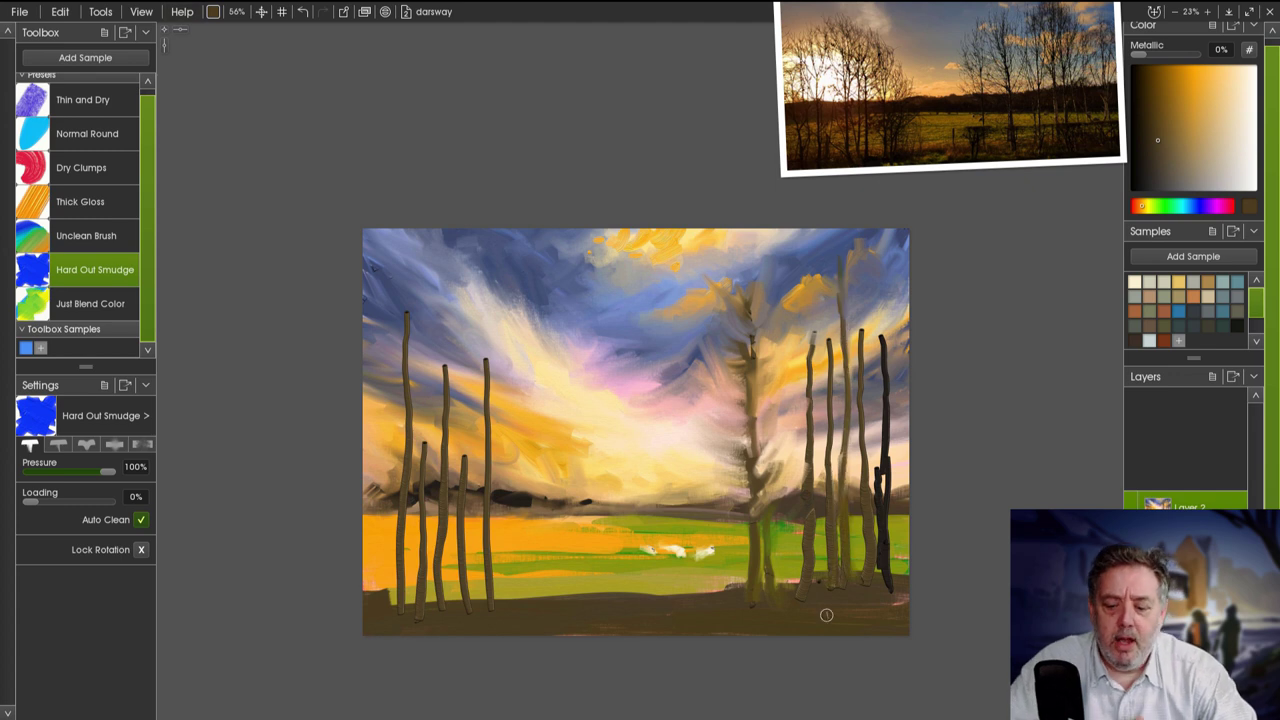
{"action": "left_click_drag", "start_coordinate": [752, 384], "coordinate": [805, 487]}
{"action": "left_click_drag", "start_coordinate": [812, 256], "coordinate": [815, 470]}
{"action": "left_click_drag", "start_coordinate": [830, 325], "coordinate": [827, 448]}
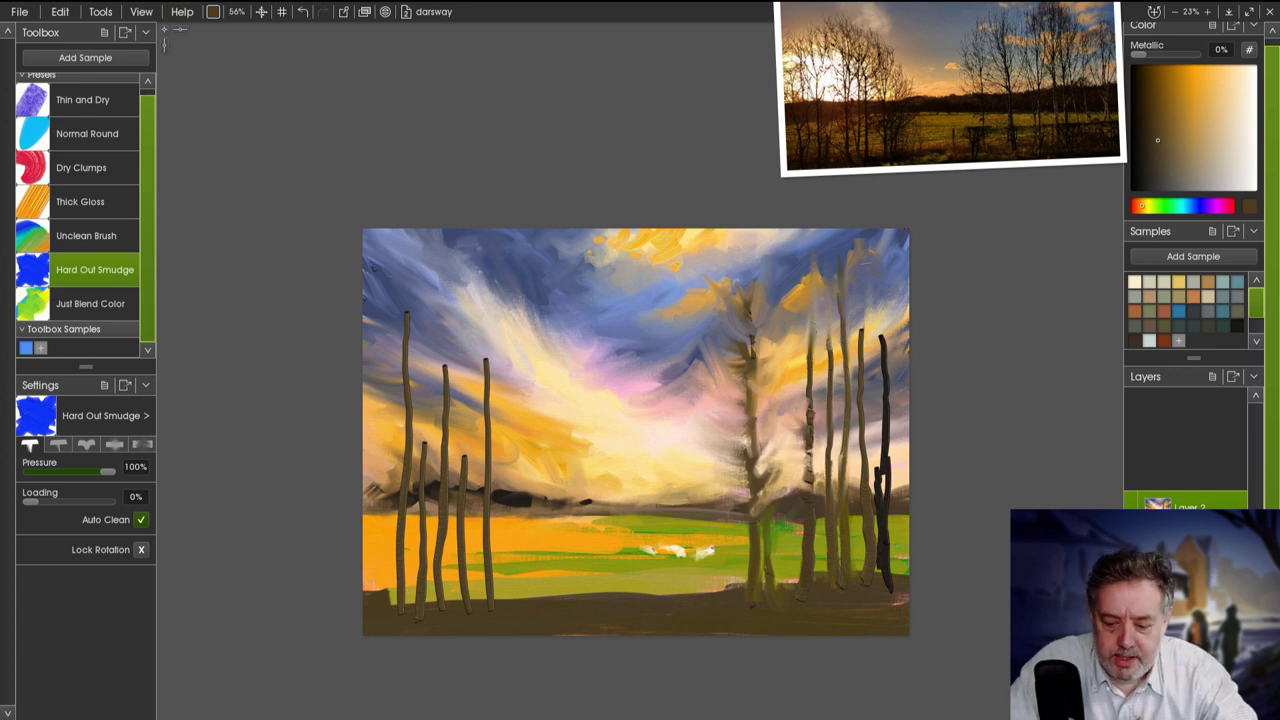
{"action": "left_click_drag", "start_coordinate": [866, 285], "coordinate": [870, 460]}
{"action": "left_click_drag", "start_coordinate": [852, 540], "coordinate": [886, 449]}
{"action": "left_click_drag", "start_coordinate": [890, 575], "coordinate": [883, 285]}
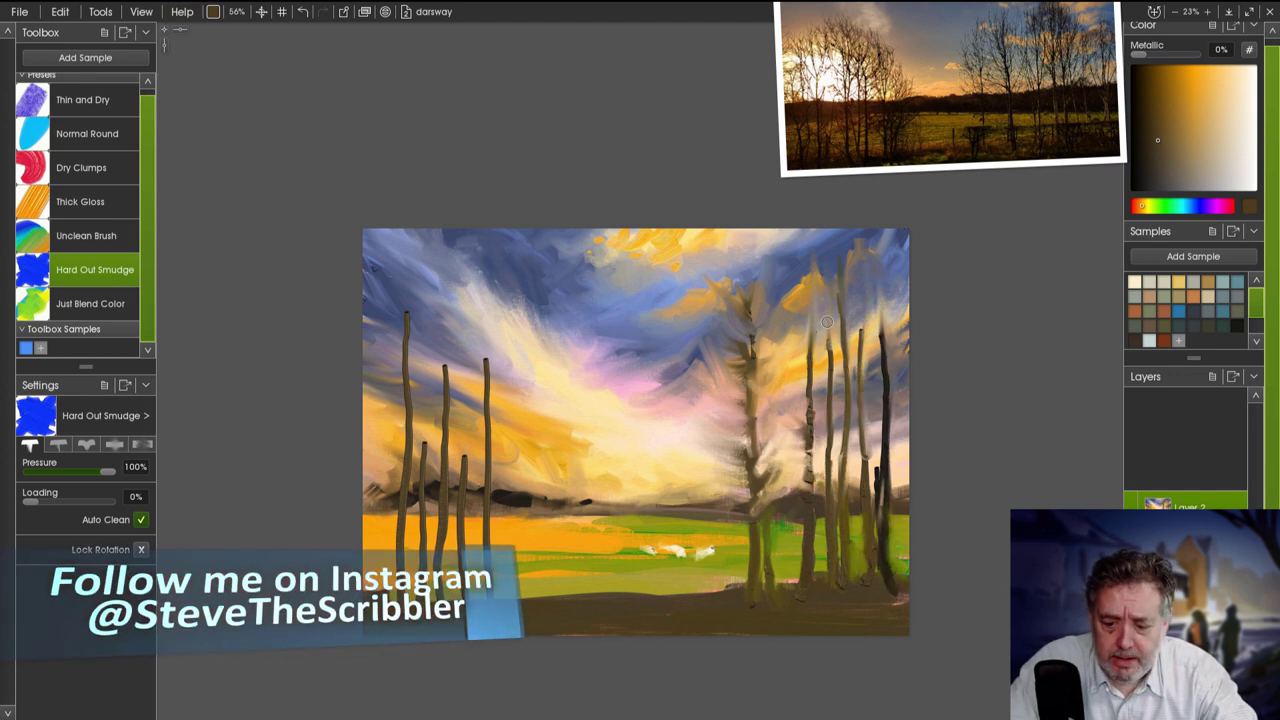
Drag sky colour across the right-hand trunks with short smudge strokes to break them up like birch bark.
{"action": "scroll", "coordinate": [883, 285], "scroll_direction": "up", "scroll_amount": 3}
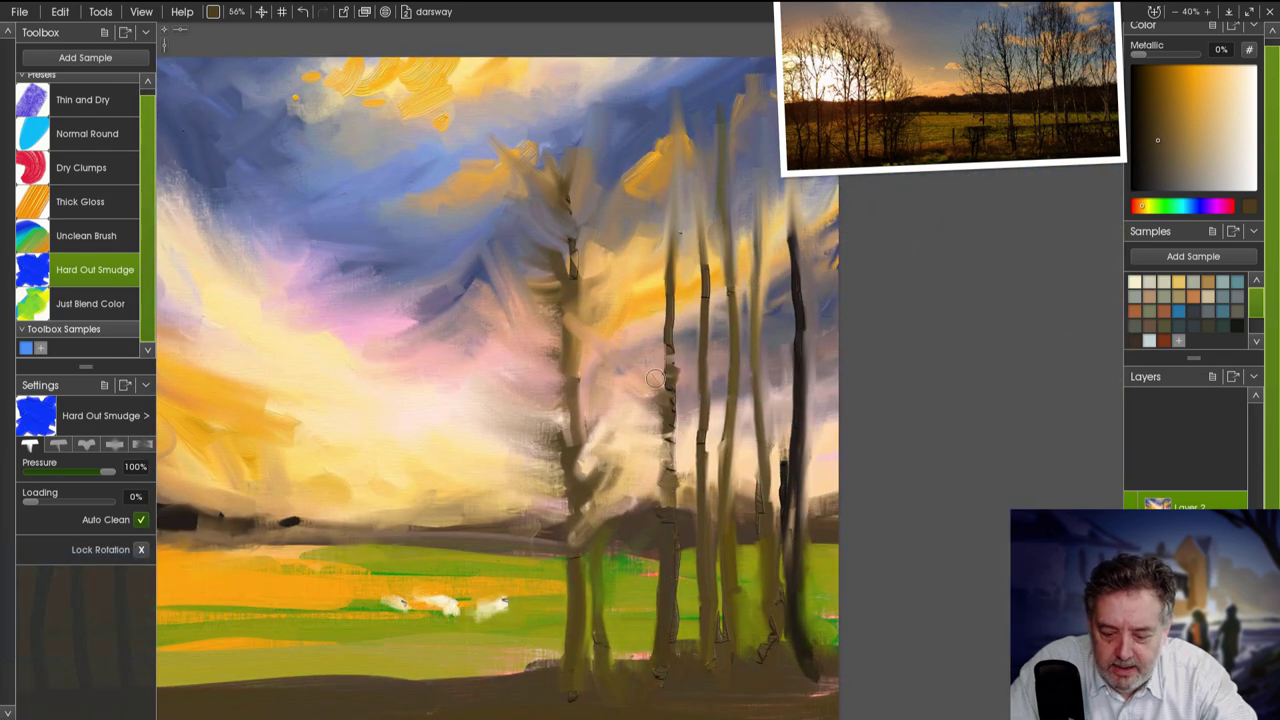
{"action": "left_click_drag", "start_coordinate": [668, 328], "coordinate": [662, 372]}
{"action": "left_click_drag", "start_coordinate": [704, 415], "coordinate": [702, 456]}
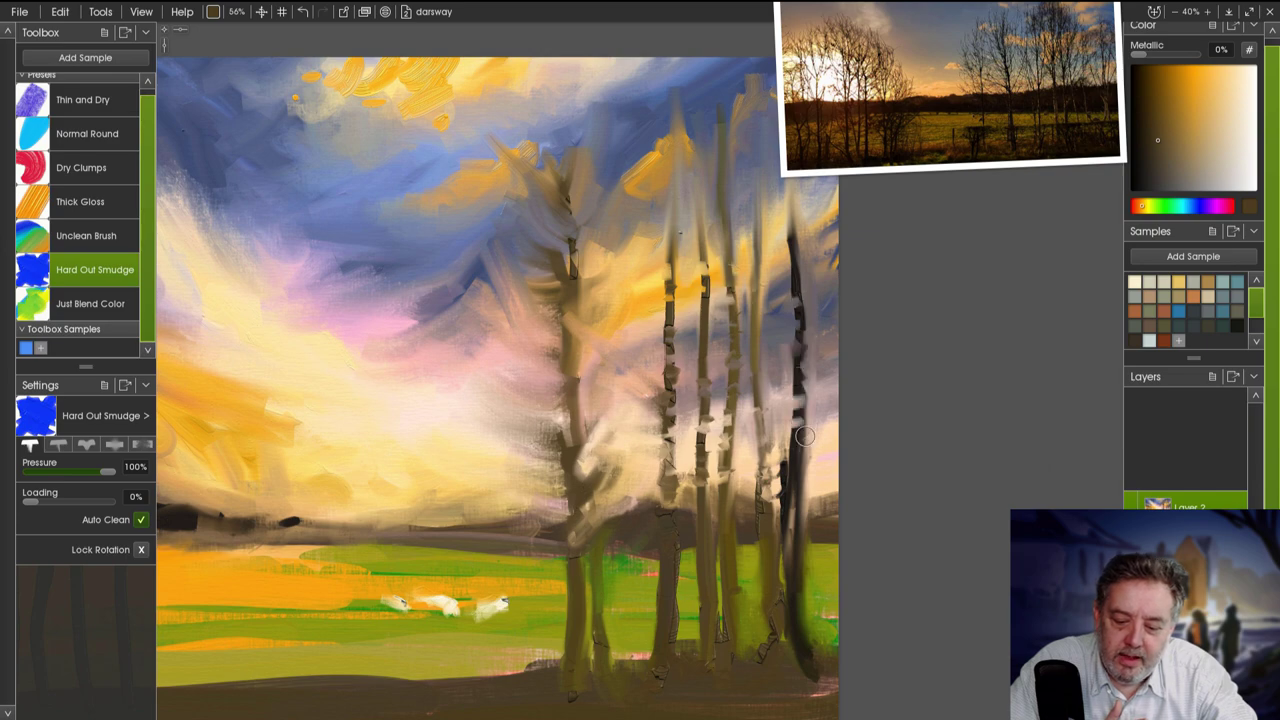
Paint thin curved bare branches around the upper trunks of the right-hand trees with Thick Gloss in brown.
{"action": "left_click", "coordinate": [80, 201]}
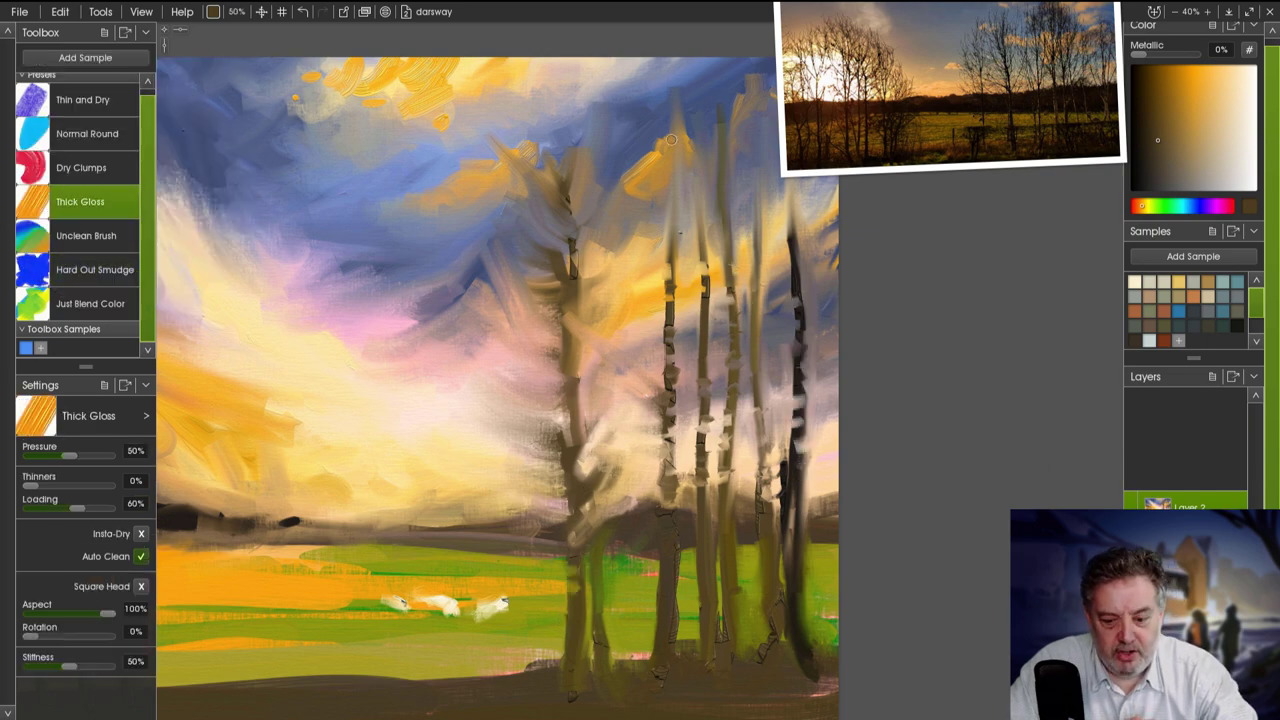
{"action": "left_click_drag", "start_coordinate": [670, 135], "coordinate": [674, 225]}
{"action": "left_click_drag", "start_coordinate": [644, 155], "coordinate": [660, 262]}
{"action": "scroll", "coordinate": [667, 293], "scroll_direction": "up", "scroll_amount": 5}
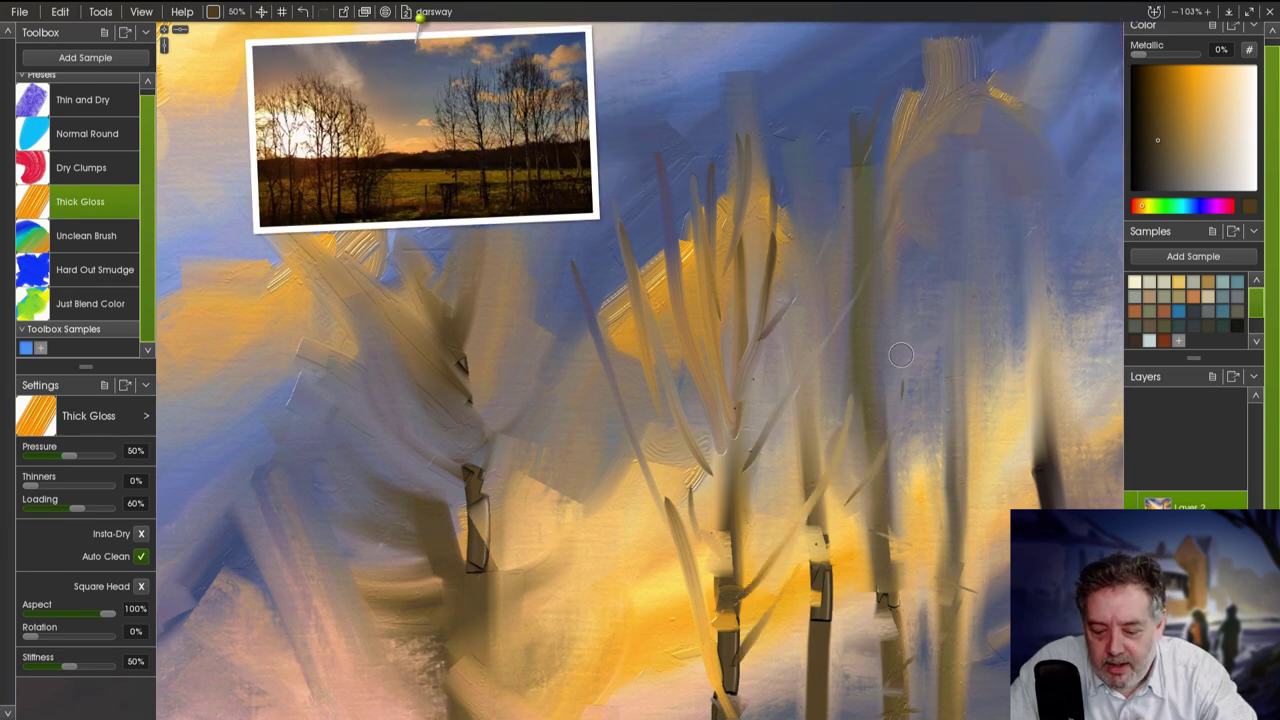
Paint bare brown branches on both sides of the tree right of centre and soften the lowest ones with Hard Out Smudge.
{"action": "scroll", "coordinate": [427, 571], "scroll_direction": "down", "scroll_amount": 6}
{"action": "scroll", "coordinate": [427, 571], "scroll_direction": "down", "scroll_amount": 1}
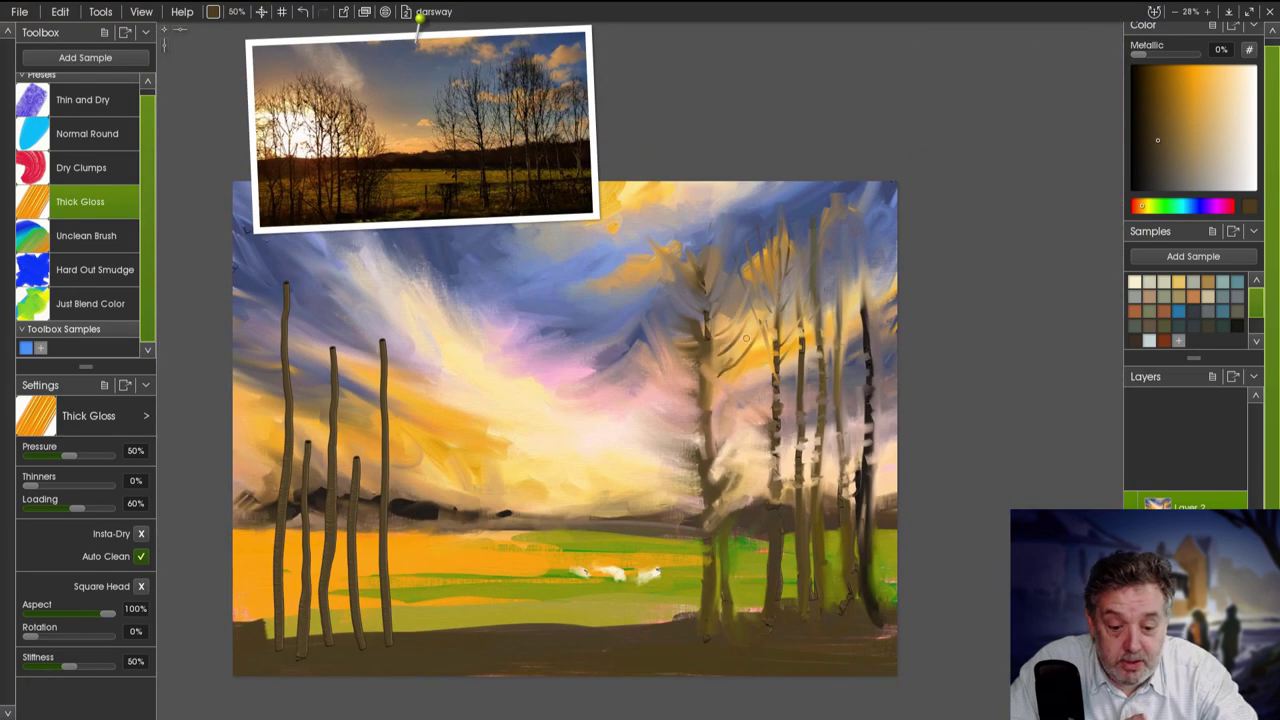
{"action": "mouse_move", "coordinate": [680, 353]}
{"action": "left_mouse_down"}
{"action": "mouse_move", "coordinate": [699, 450]}
{"action": "mouse_move", "coordinate": [670, 470]}
{"action": "mouse_move", "coordinate": [638, 462]}
{"action": "mouse_move", "coordinate": [718, 450]}
{"action": "mouse_move", "coordinate": [718, 495]}
{"action": "mouse_move", "coordinate": [750, 512]}
{"action": "left_mouse_up"}
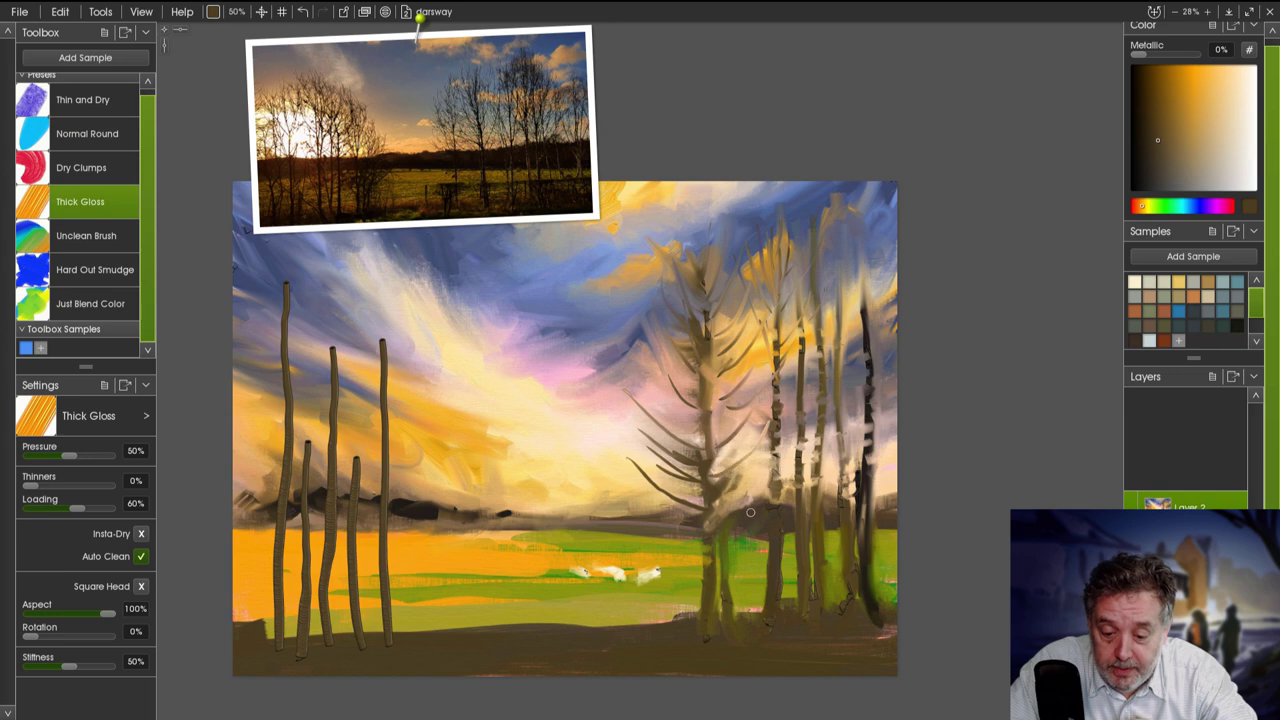
{"action": "key", "text": "6"}
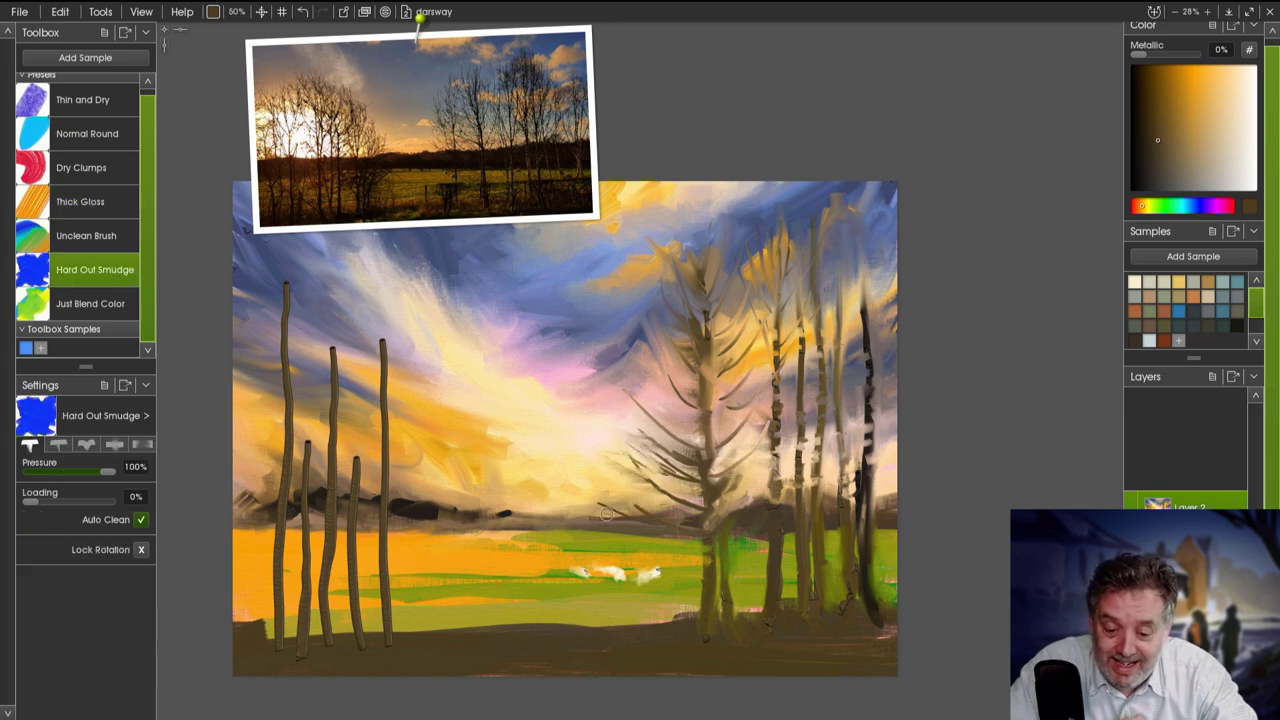
{"action": "left_click_drag", "start_coordinate": [606, 513], "coordinate": [598, 456]}
Add more thin crossing branches between the right-hand trees with Thick Gloss, down to their lower trunks.
{"action": "key", "text": "4"}
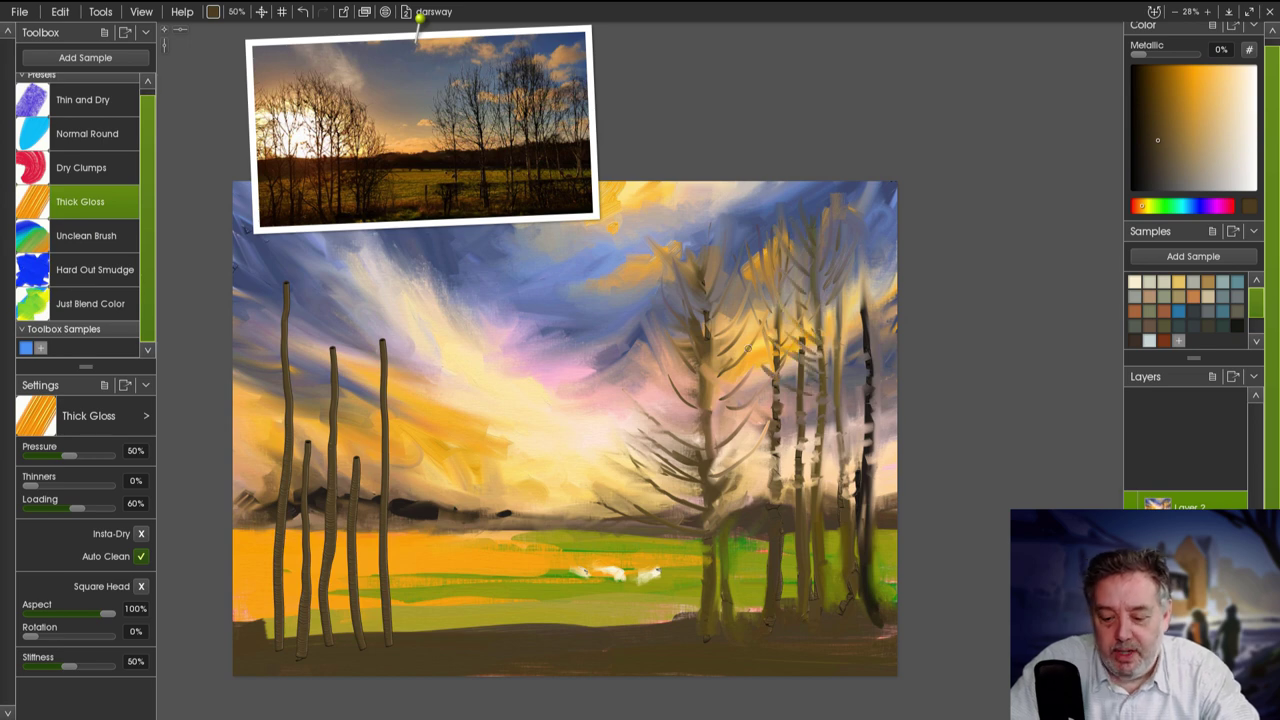
{"action": "mouse_move", "coordinate": [748, 348]}
{"action": "left_mouse_down"}
{"action": "mouse_move", "coordinate": [820, 426]}
{"action": "mouse_move", "coordinate": [772, 422]}
{"action": "mouse_move", "coordinate": [749, 394]}
{"action": "mouse_move", "coordinate": [745, 456]}
{"action": "left_mouse_up"}
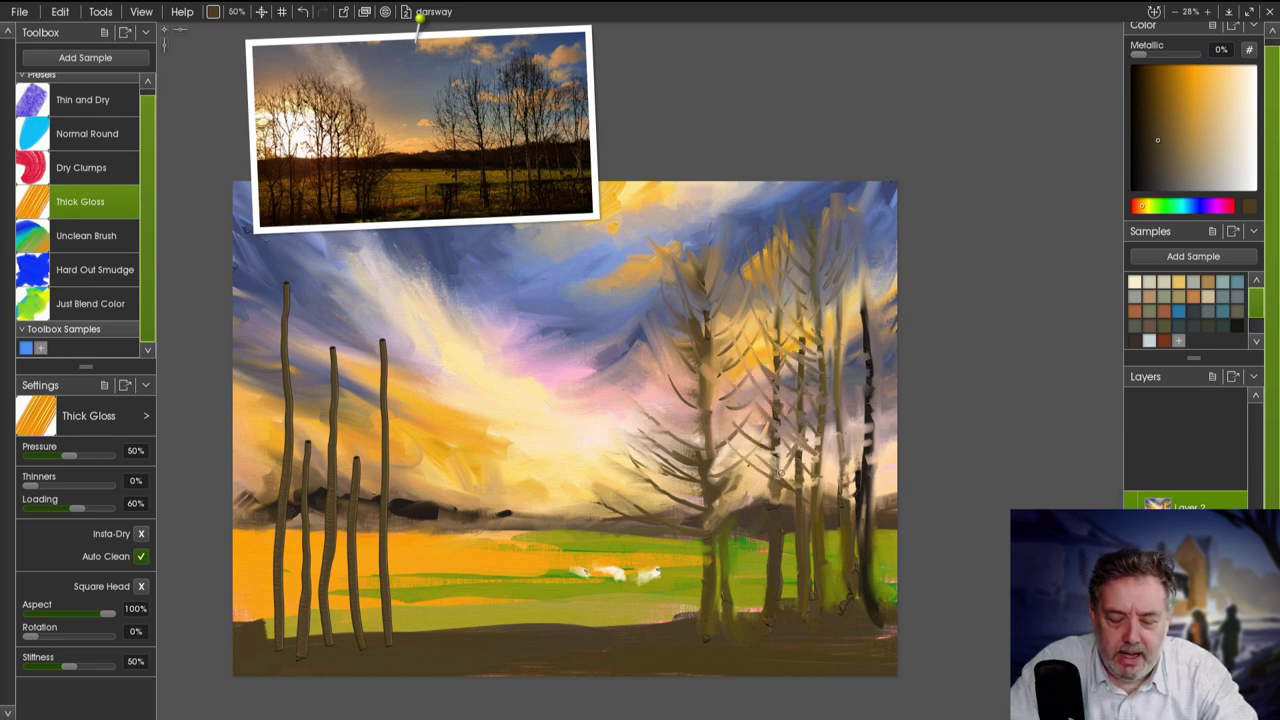
{"action": "mouse_move", "coordinate": [872, 273]}
{"action": "left_mouse_down"}
{"action": "mouse_move", "coordinate": [886, 415]}
{"action": "mouse_move", "coordinate": [869, 517]}
{"action": "mouse_move", "coordinate": [850, 362]}
{"action": "mouse_move", "coordinate": [843, 556]}
{"action": "left_mouse_up"}
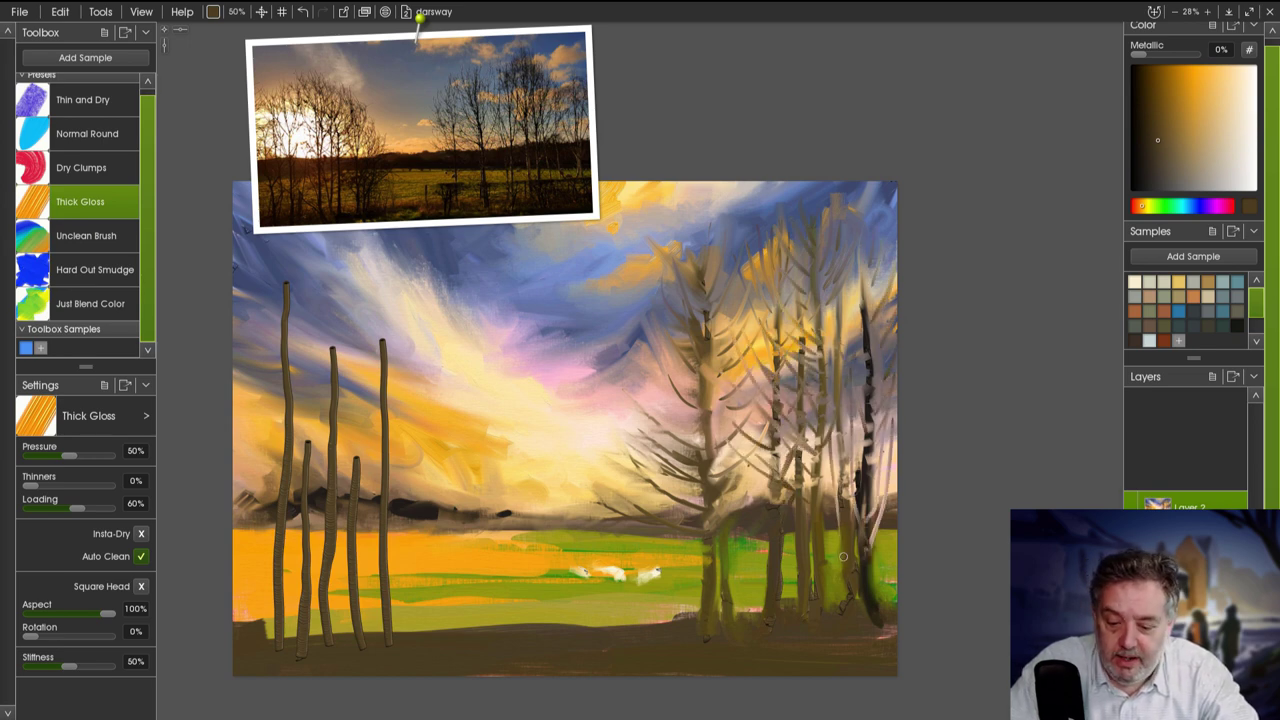
{"action": "left_click_drag", "start_coordinate": [757, 424], "coordinate": [778, 600]}
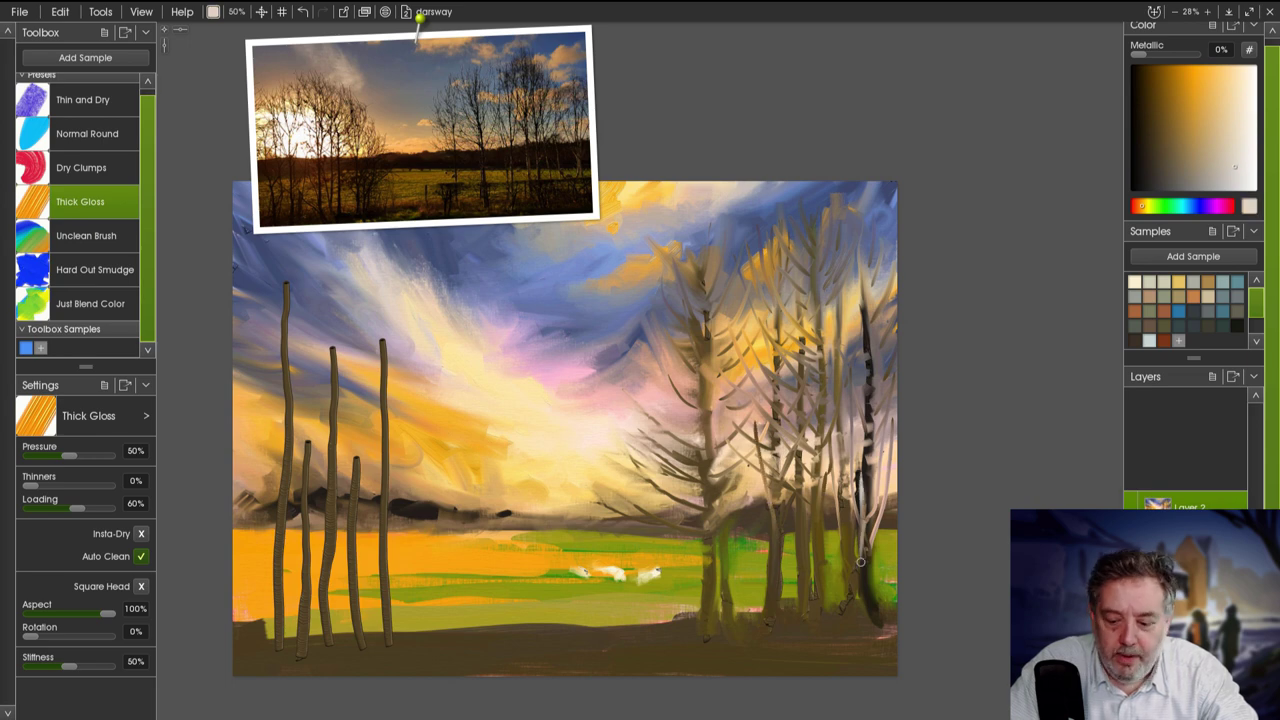
Add pale off-white highlights to the lower trunks of the right-hand trees and smudge them into the bark with Hard Out Smudge.
{"action": "key", "text": "k"}
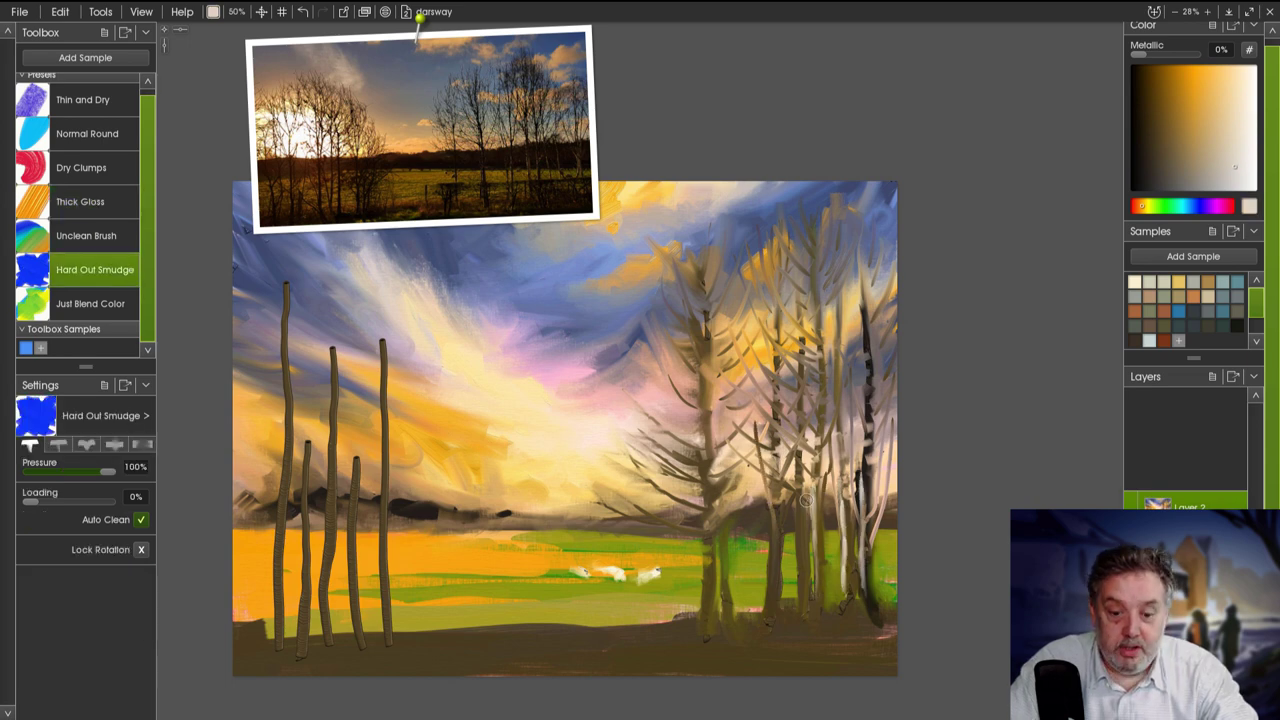
{"action": "scroll", "coordinate": [761, 563], "scroll_direction": "up", "scroll_amount": 3}
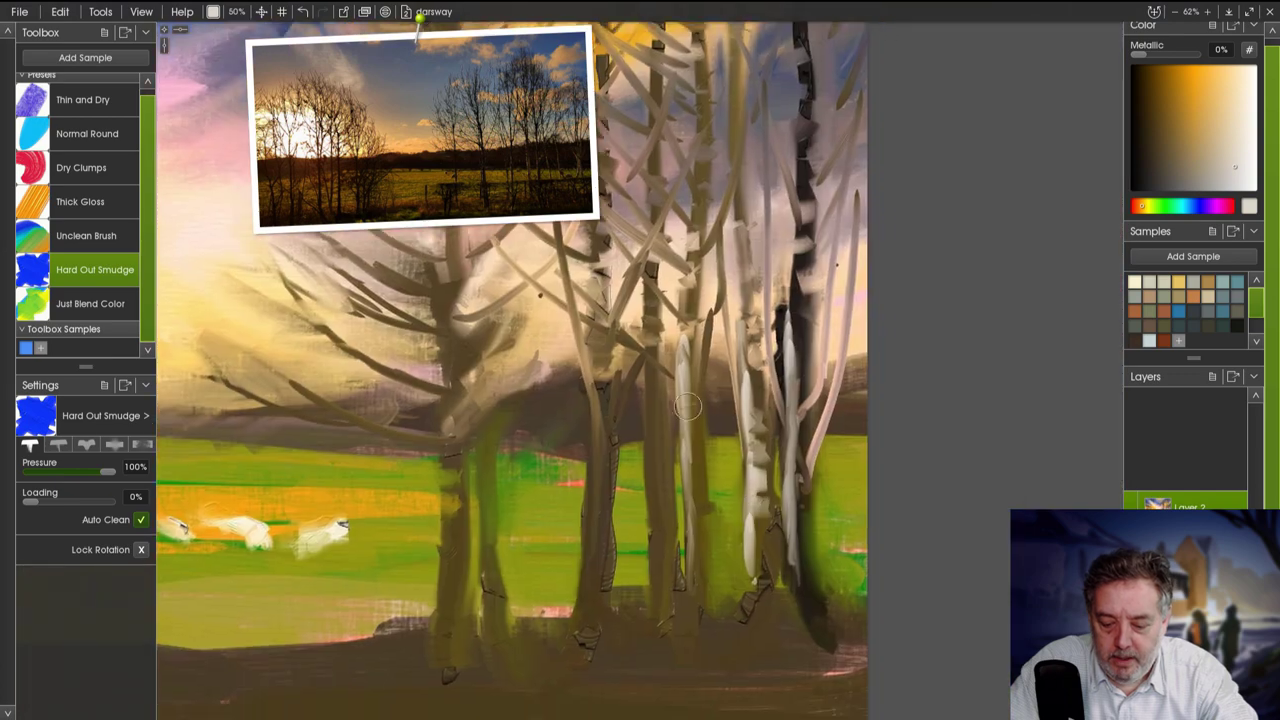
{"action": "mouse_move", "coordinate": [790, 340]}
{"action": "left_mouse_down"}
{"action": "mouse_move", "coordinate": [806, 452]}
{"action": "mouse_move", "coordinate": [802, 388]}
{"action": "left_mouse_up"}
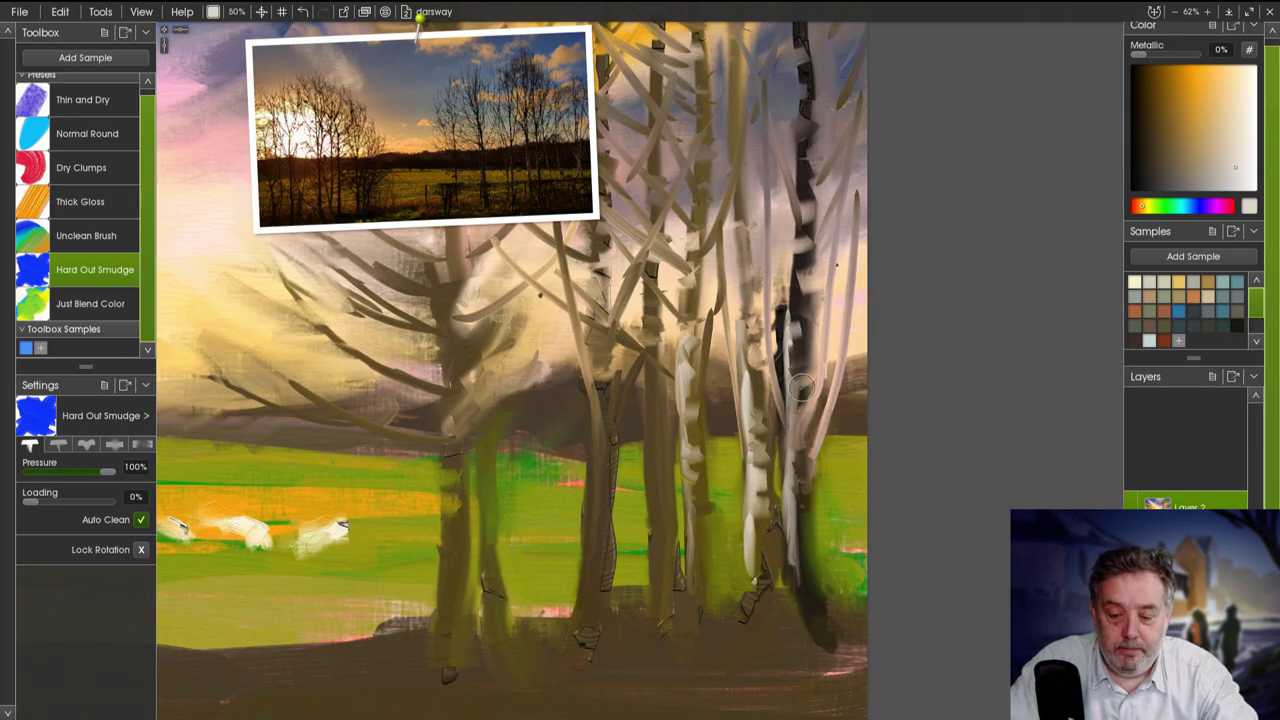
Paint pale and warm yellow Thick Gloss highlights down the lower trunks of the right-hand trees and the tree right of centre.
{"action": "key", "text": "k"}
{"action": "left_click_drag", "start_coordinate": [590, 362], "coordinate": [590, 508]}
{"action": "left_click_drag", "start_coordinate": [590, 462], "coordinate": [585, 640]}
{"action": "left_click_drag", "start_coordinate": [686, 434], "coordinate": [686, 600]}
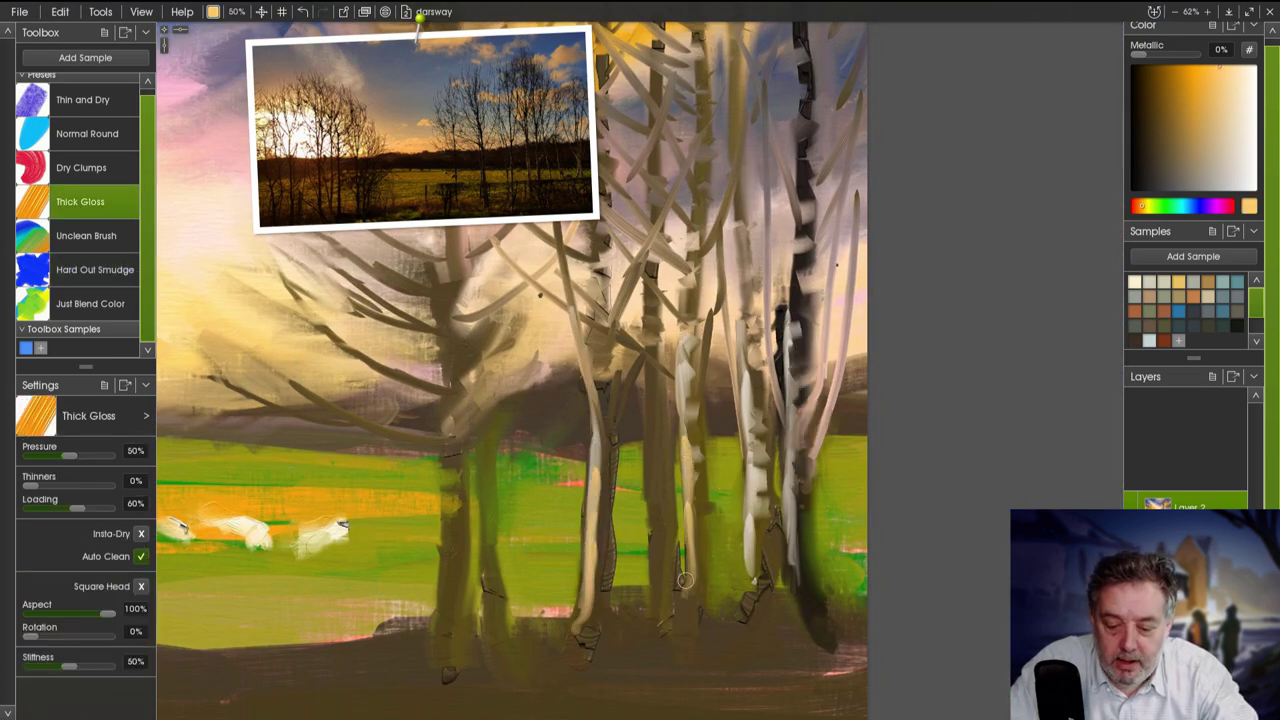
{"action": "left_click_drag", "start_coordinate": [452, 410], "coordinate": [446, 604]}
{"action": "left_click_drag", "start_coordinate": [479, 424], "coordinate": [474, 645]}
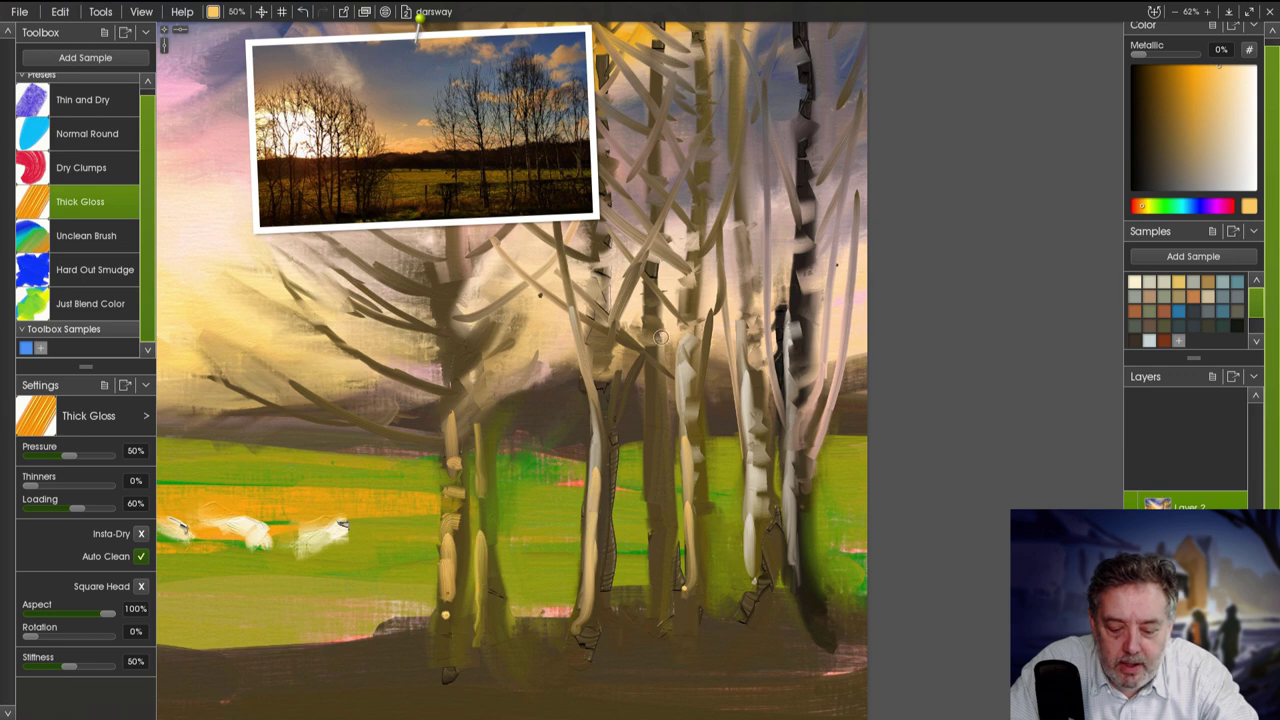
{"action": "left_click_drag", "start_coordinate": [660, 337], "coordinate": [670, 600]}
{"action": "left_click_drag", "start_coordinate": [600, 482], "coordinate": [605, 612]}
Smudge the bases of the right-hand trees into the grass and dark ground with Hard Out Smudge.
{"action": "scroll", "coordinate": [541, 414], "scroll_direction": "down", "scroll_amount": 5}
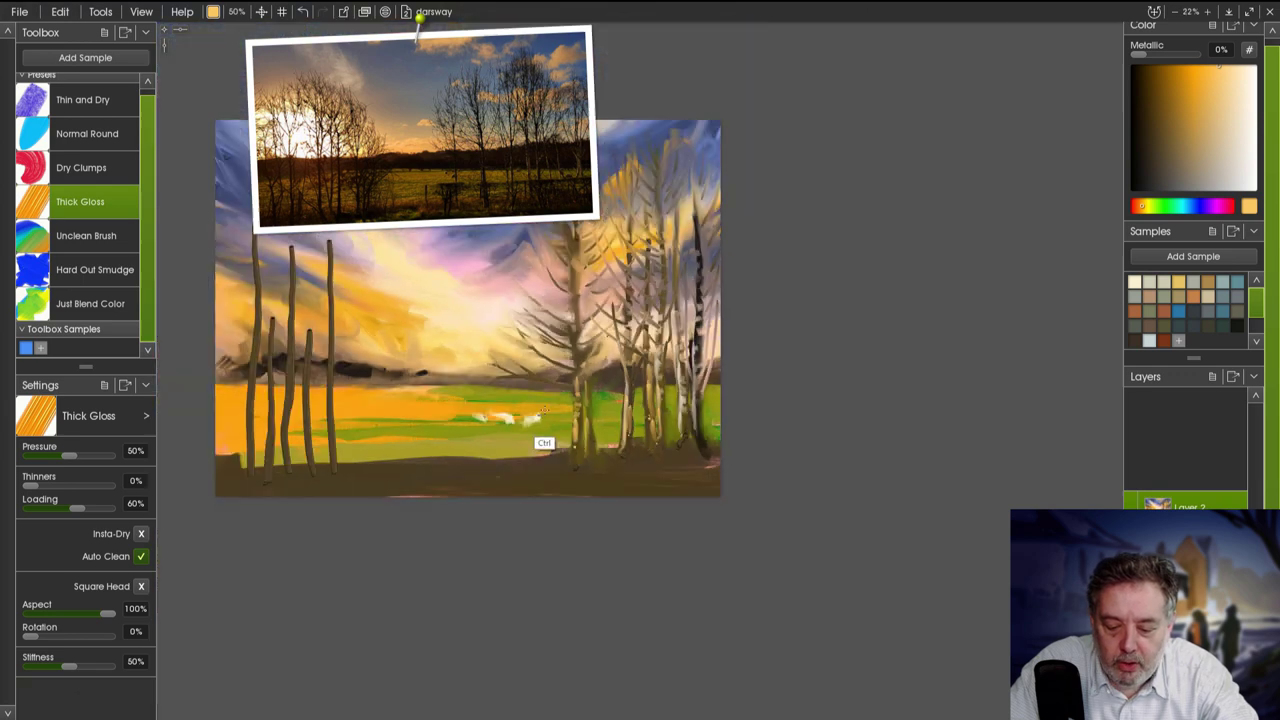
{"action": "left_click_drag", "start_coordinate": [544, 443], "coordinate": [740, 580]}
{"action": "key", "text": "k"}
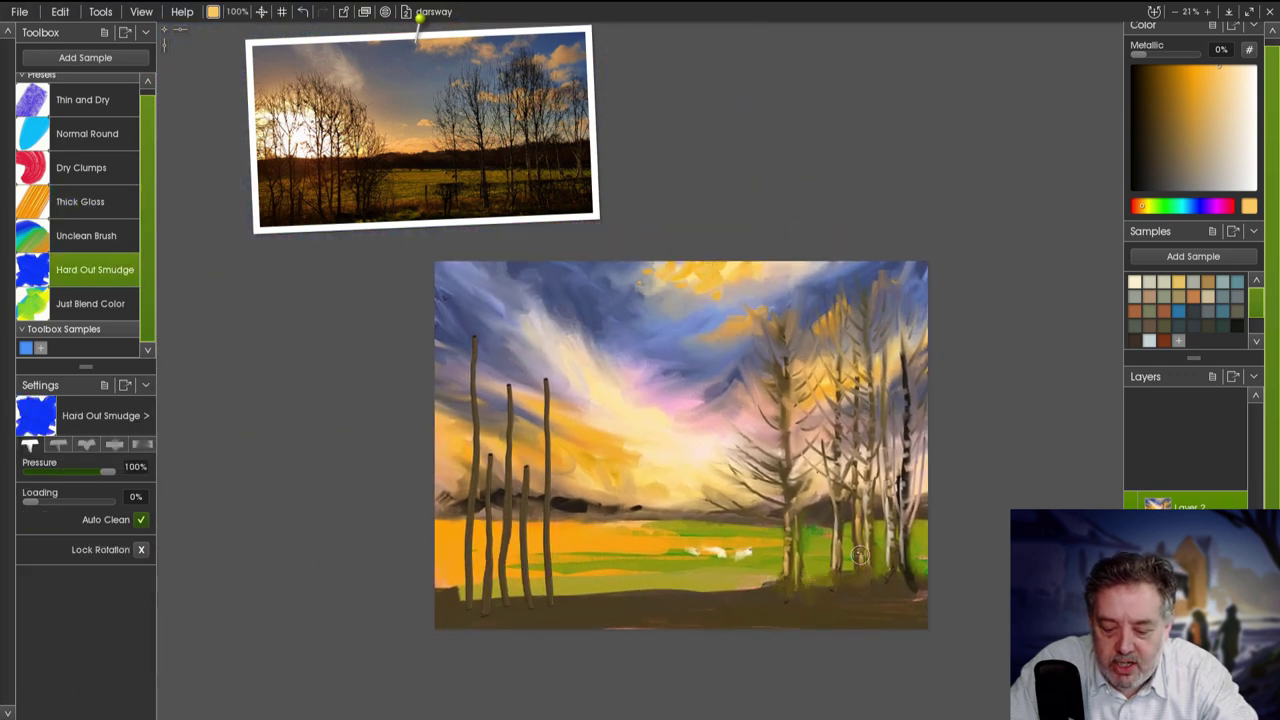
{"action": "left_click_drag", "start_coordinate": [860, 555], "coordinate": [833, 579]}
Paint a low dark brown hedge line with a post at the foot of the right-hand trees and smudge it into the field.
{"action": "key", "text": "k"}
{"action": "scroll", "coordinate": [855, 594], "scroll_direction": "up", "scroll_amount": 4}
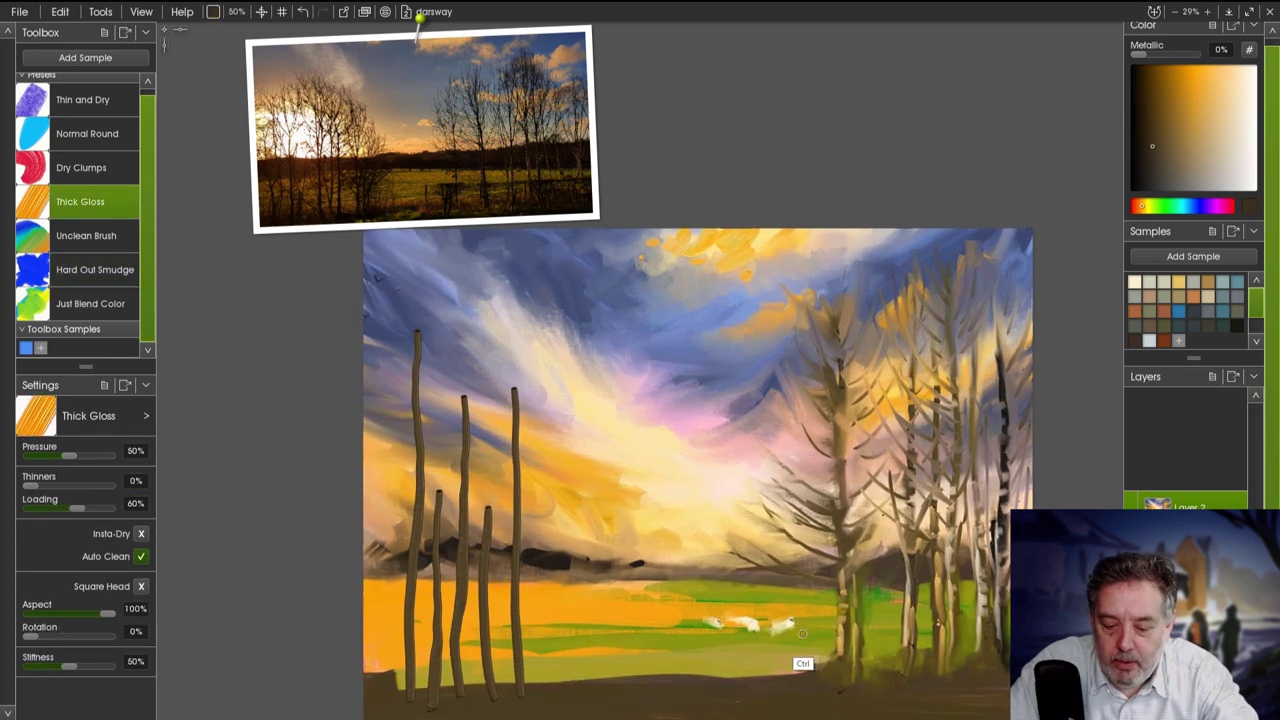
{"action": "key", "text": "j"}
{"action": "left_click_drag", "start_coordinate": [1035, 486], "coordinate": [560, 540]}
{"action": "mouse_move", "coordinate": [582, 515]}
{"action": "left_mouse_down"}
{"action": "mouse_move", "coordinate": [578, 582]}
{"action": "mouse_move", "coordinate": [538, 548]}
{"action": "left_mouse_up"}
{"action": "key", "text": "k"}
{"action": "mouse_move", "coordinate": [750, 492]}
{"action": "left_mouse_down"}
{"action": "mouse_move", "coordinate": [810, 538]}
{"action": "mouse_move", "coordinate": [760, 500]}
{"action": "mouse_move", "coordinate": [805, 495]}
{"action": "mouse_move", "coordinate": [839, 513]}
{"action": "mouse_move", "coordinate": [1020, 485]}
{"action": "mouse_move", "coordinate": [995, 520]}
{"action": "left_mouse_up"}
{"action": "left_click_drag", "start_coordinate": [690, 512], "coordinate": [588, 520]}
{"action": "scroll", "coordinate": [588, 519], "scroll_direction": "down", "scroll_amount": 3}
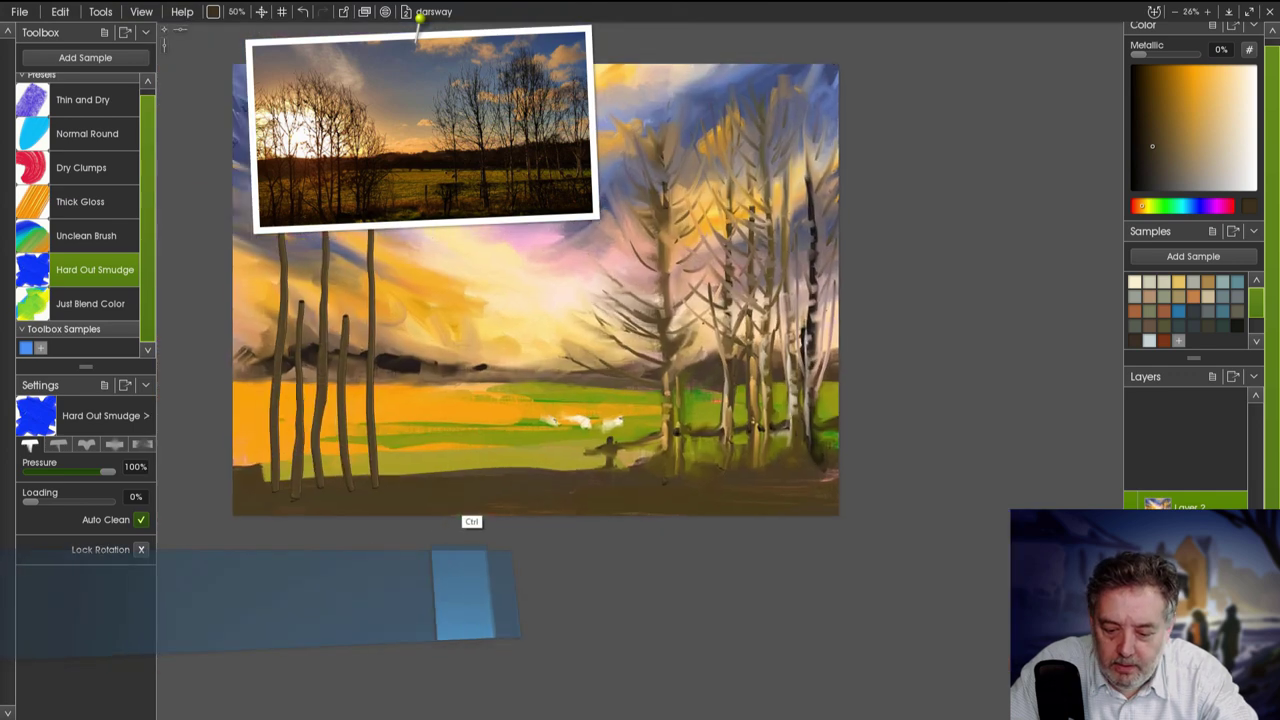
Smudge the five left-hand trunks with Hard Out Smudge, fading their tips into the sky and their bases into the ground.
{"action": "left_click_drag", "start_coordinate": [777, 222], "coordinate": [948, 359]}
{"action": "key", "text": "o"}
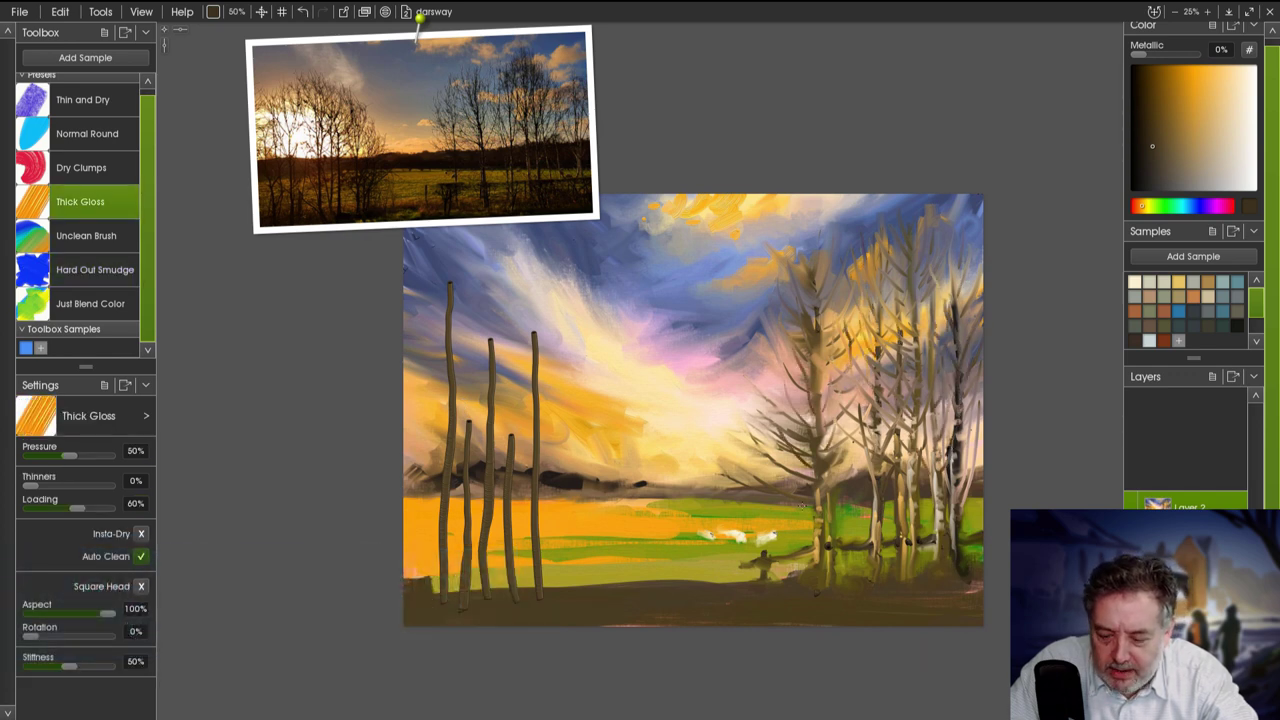
{"action": "key", "text": "k"}
{"action": "mouse_move", "coordinate": [534, 330]}
{"action": "left_mouse_down"}
{"action": "mouse_move", "coordinate": [540, 600]}
{"action": "mouse_move", "coordinate": [510, 578]}
{"action": "mouse_move", "coordinate": [488, 440]}
{"action": "left_mouse_up"}
{"action": "left_click_drag", "start_coordinate": [470, 370], "coordinate": [470, 498]}
{"action": "left_click_drag", "start_coordinate": [450, 340], "coordinate": [458, 450]}
{"action": "left_click_drag", "start_coordinate": [440, 500], "coordinate": [445, 605]}
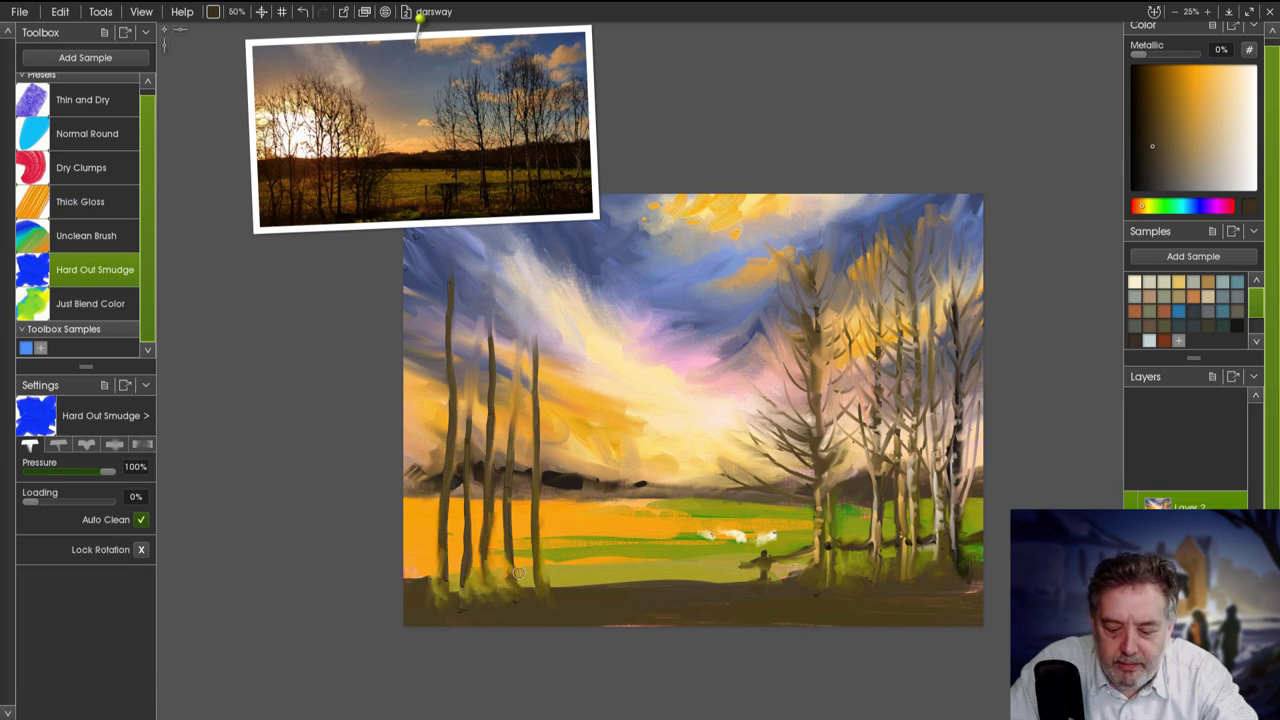
{"action": "left_click_drag", "start_coordinate": [519, 573], "coordinate": [454, 530]}
Draw dark brown paint-tube fence posts and a rail at the foot of the left-hand trees, plus extra short stems between the trunks.
{"action": "key", "text": "f"}
{"action": "mouse_move", "coordinate": [561, 558]}
{"action": "left_mouse_down"}
{"action": "mouse_move", "coordinate": [562, 592]}
{"action": "mouse_move", "coordinate": [603, 588]}
{"action": "left_mouse_up"}
{"action": "left_click_drag", "start_coordinate": [645, 574], "coordinate": [647, 590]}
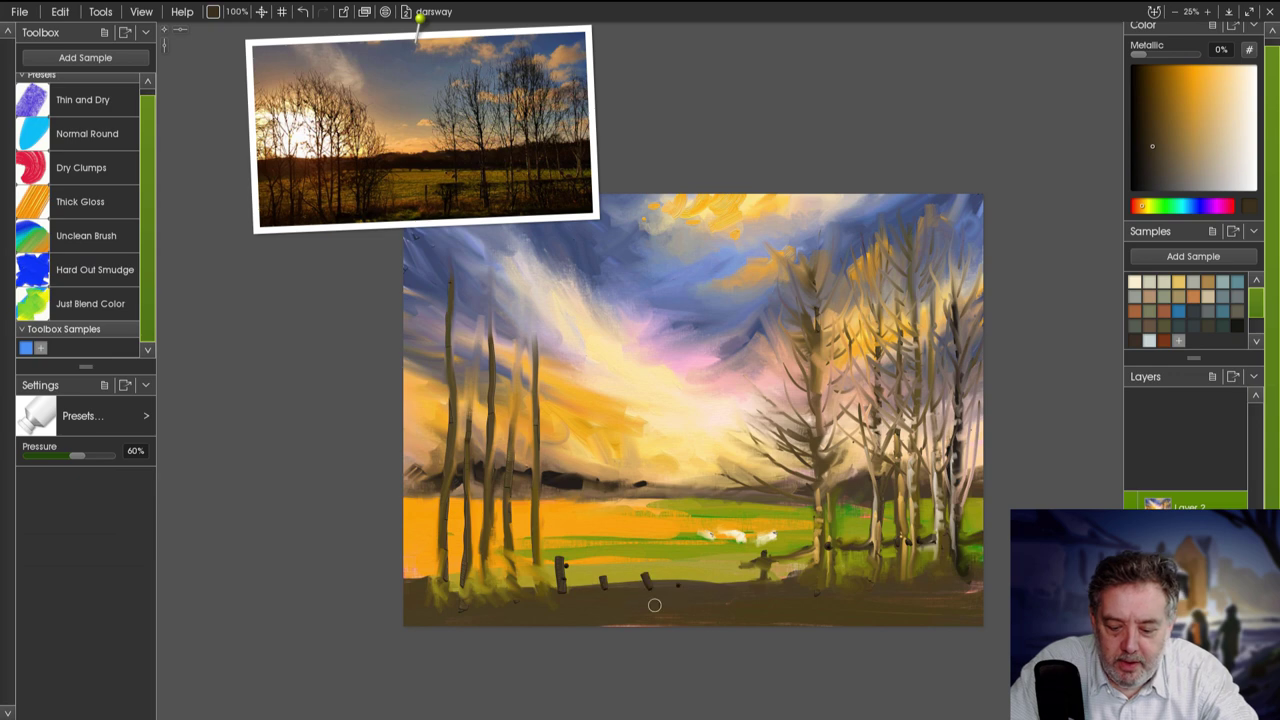
{"action": "left_click_drag", "start_coordinate": [540, 518], "coordinate": [541, 590]}
{"action": "left_click_drag", "start_coordinate": [514, 540], "coordinate": [514, 586]}
{"action": "left_click_drag", "start_coordinate": [556, 562], "coordinate": [466, 560]}
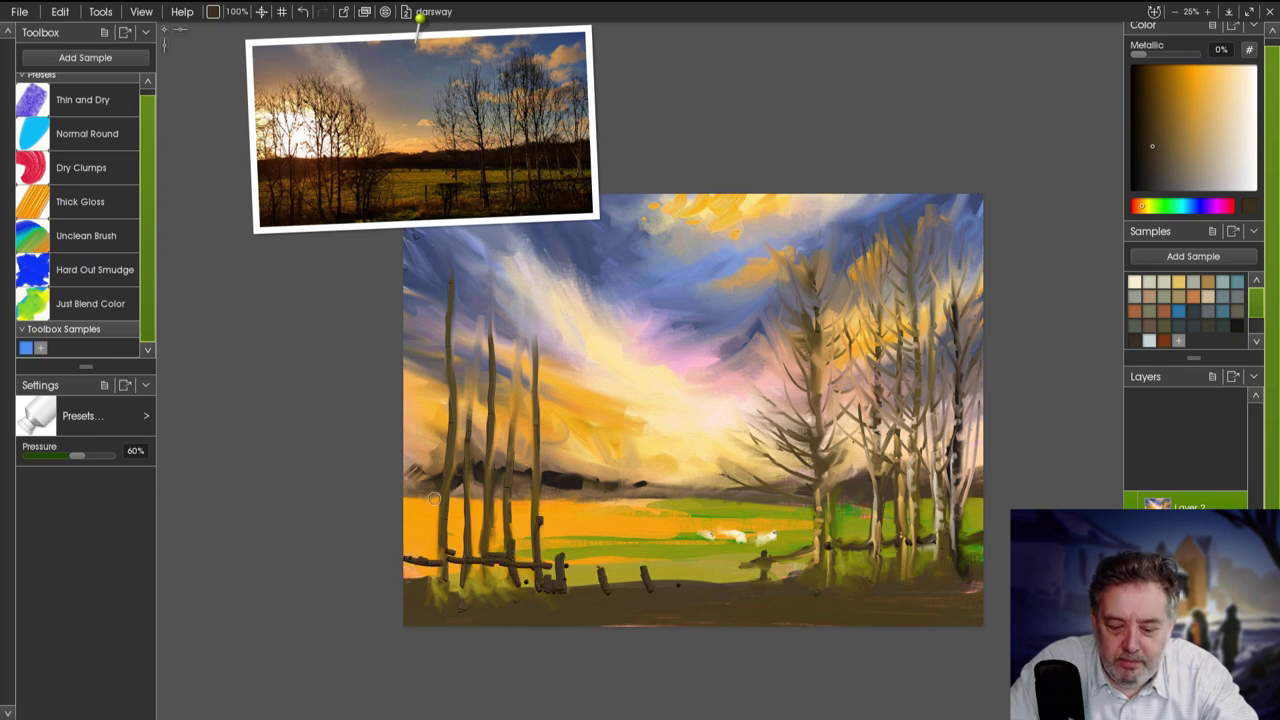
{"action": "left_click_drag", "start_coordinate": [434, 498], "coordinate": [510, 430]}
Move the reference photo clear of the left-hand trees and paint thin bare branches on them with Thick Gloss.
{"action": "key", "text": "o"}
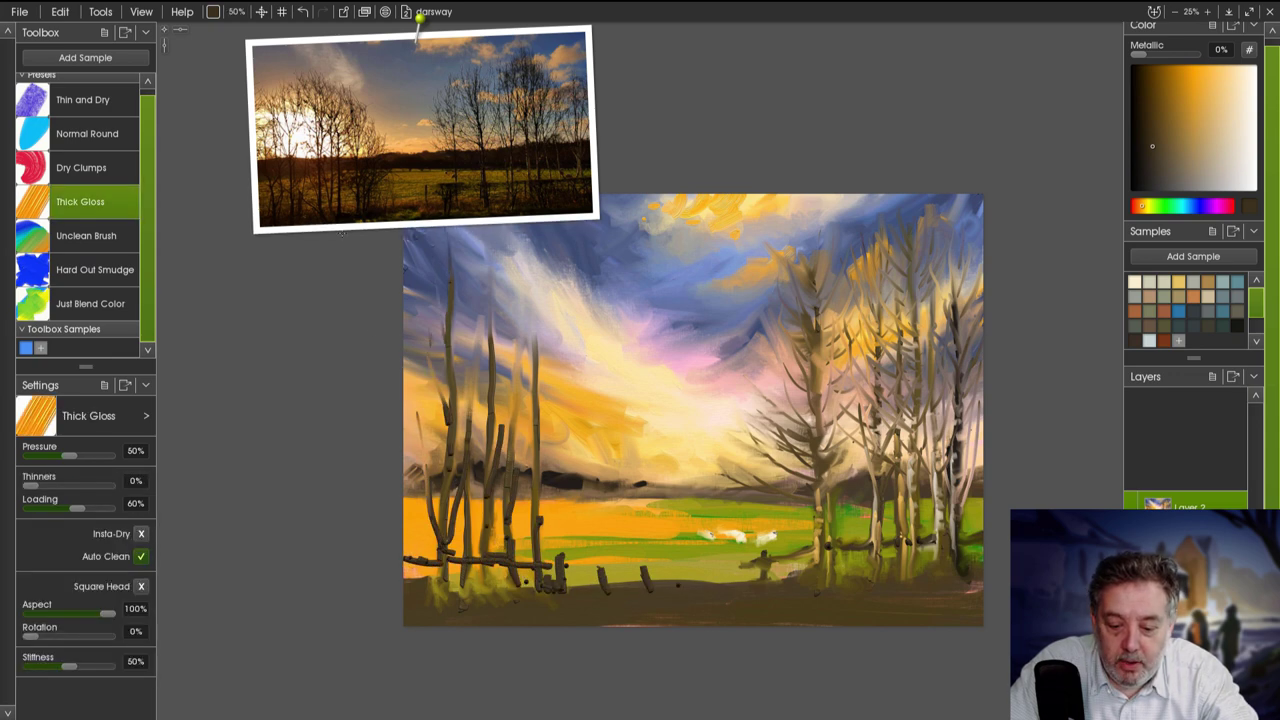
{"action": "left_click_drag", "start_coordinate": [418, 14], "coordinate": [928, 14]}
{"action": "scroll", "coordinate": [500, 400], "scroll_direction": "up", "scroll_amount": 5}
{"action": "mouse_move", "coordinate": [275, 443]}
{"action": "left_mouse_down"}
{"action": "mouse_move", "coordinate": [575, 443]}
{"action": "mouse_move", "coordinate": [565, 580]}
{"action": "left_mouse_up"}
{"action": "left_click_drag", "start_coordinate": [628, 525], "coordinate": [675, 330]}
{"action": "left_click_drag", "start_coordinate": [705, 395], "coordinate": [645, 540]}
{"action": "left_click_drag", "start_coordinate": [690, 425], "coordinate": [705, 335]}
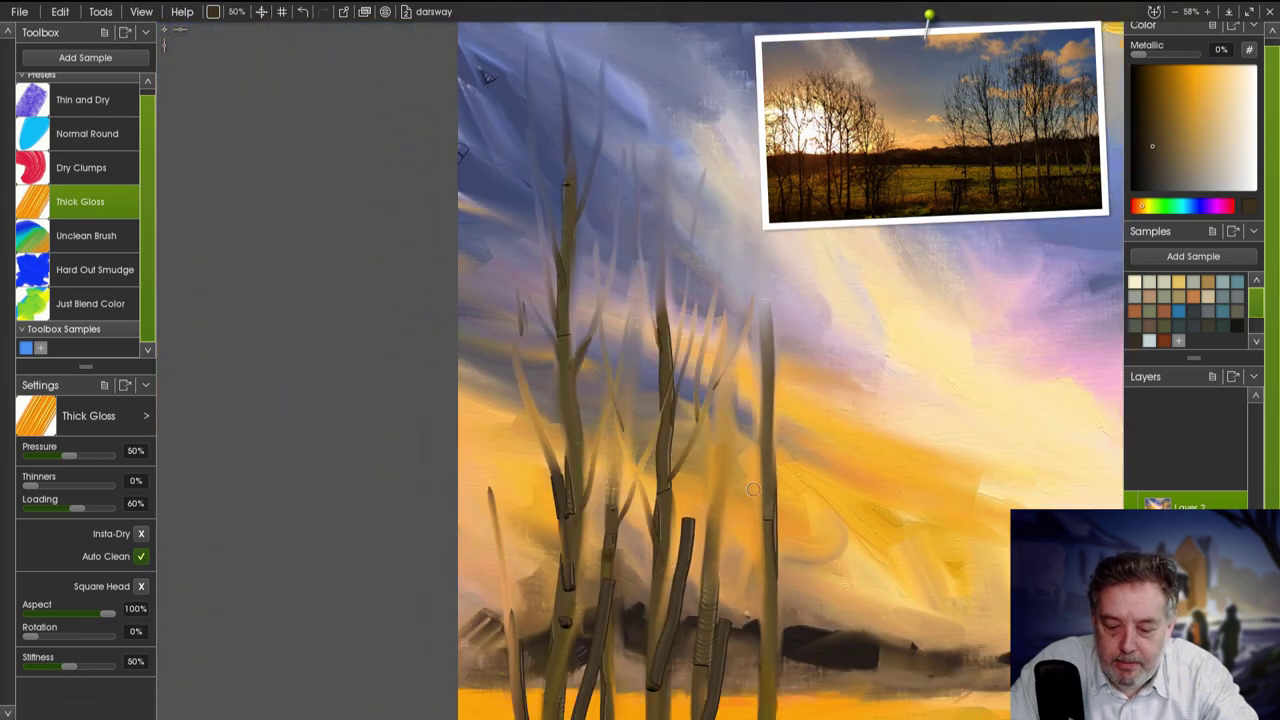
Extend the tip of the innermost left-hand tree and paint long, upward-curving branches around its trunk and the neighbouring stems.
{"action": "left_click_drag", "start_coordinate": [753, 489], "coordinate": [742, 70]}
{"action": "left_click_drag", "start_coordinate": [785, 595], "coordinate": [865, 330]}
{"action": "left_click_drag", "start_coordinate": [815, 515], "coordinate": [791, 646]}
{"action": "left_click_drag", "start_coordinate": [750, 545], "coordinate": [700, 640]}
{"action": "left_click_drag", "start_coordinate": [690, 470], "coordinate": [668, 680]}
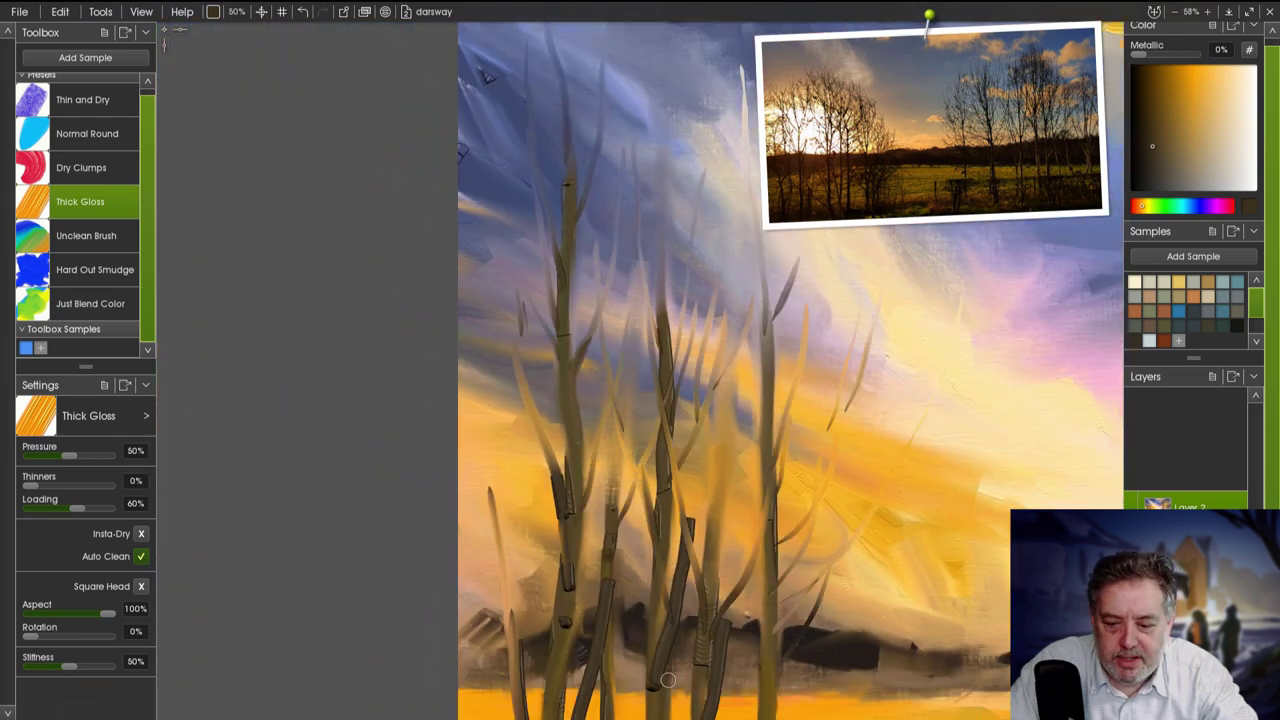
Paint more bare branches along the outermost left-hand trunks, from their lower stems up to their tips.
{"action": "left_click_drag", "start_coordinate": [618, 612], "coordinate": [598, 480]}
{"action": "left_click_drag", "start_coordinate": [552, 416], "coordinate": [508, 596]}
{"action": "left_click_drag", "start_coordinate": [574, 712], "coordinate": [560, 676]}
{"action": "left_click_drag", "start_coordinate": [586, 336], "coordinate": [544, 151]}
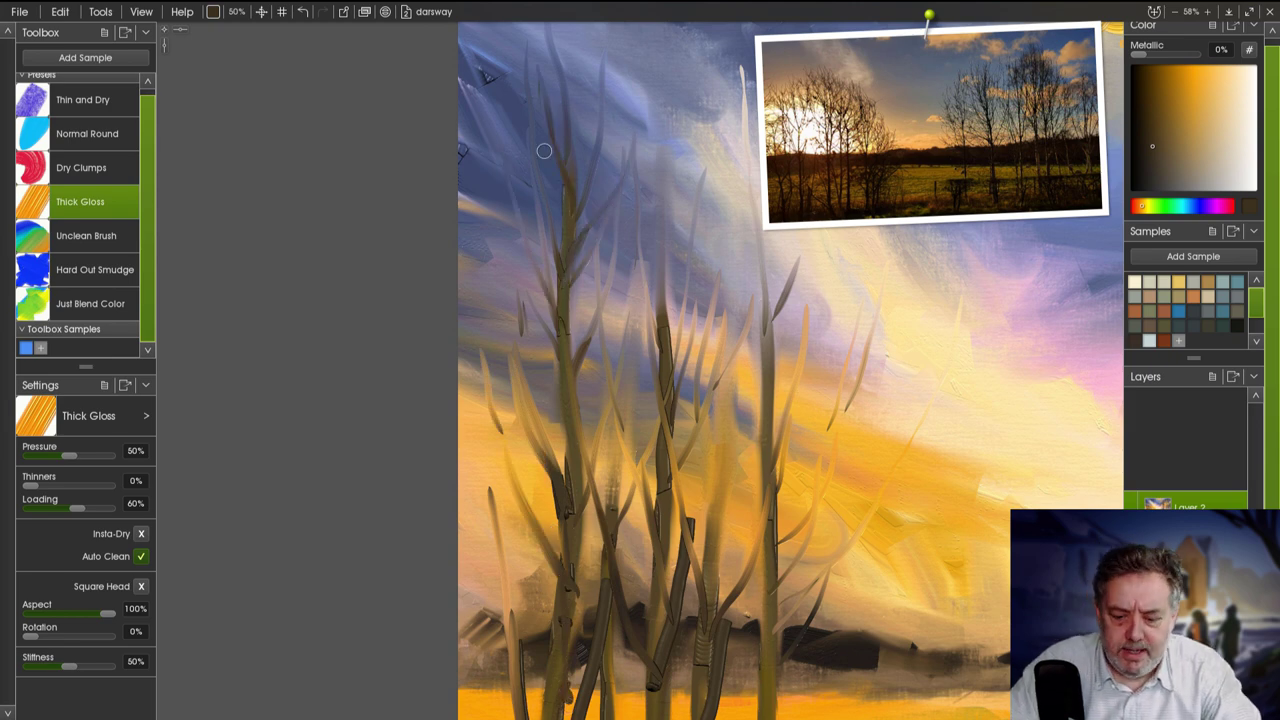
{"action": "left_click_drag", "start_coordinate": [545, 298], "coordinate": [540, 372]}
{"action": "left_click_drag", "start_coordinate": [575, 412], "coordinate": [552, 516]}
{"action": "left_click_drag", "start_coordinate": [518, 324], "coordinate": [504, 364]}
{"action": "left_click_drag", "start_coordinate": [562, 522], "coordinate": [571, 634]}
{"action": "key", "text": "ctrl+minus"}
{"action": "key", "text": "ctrl+minus"}
{"action": "key", "text": "ctrl+minus"}
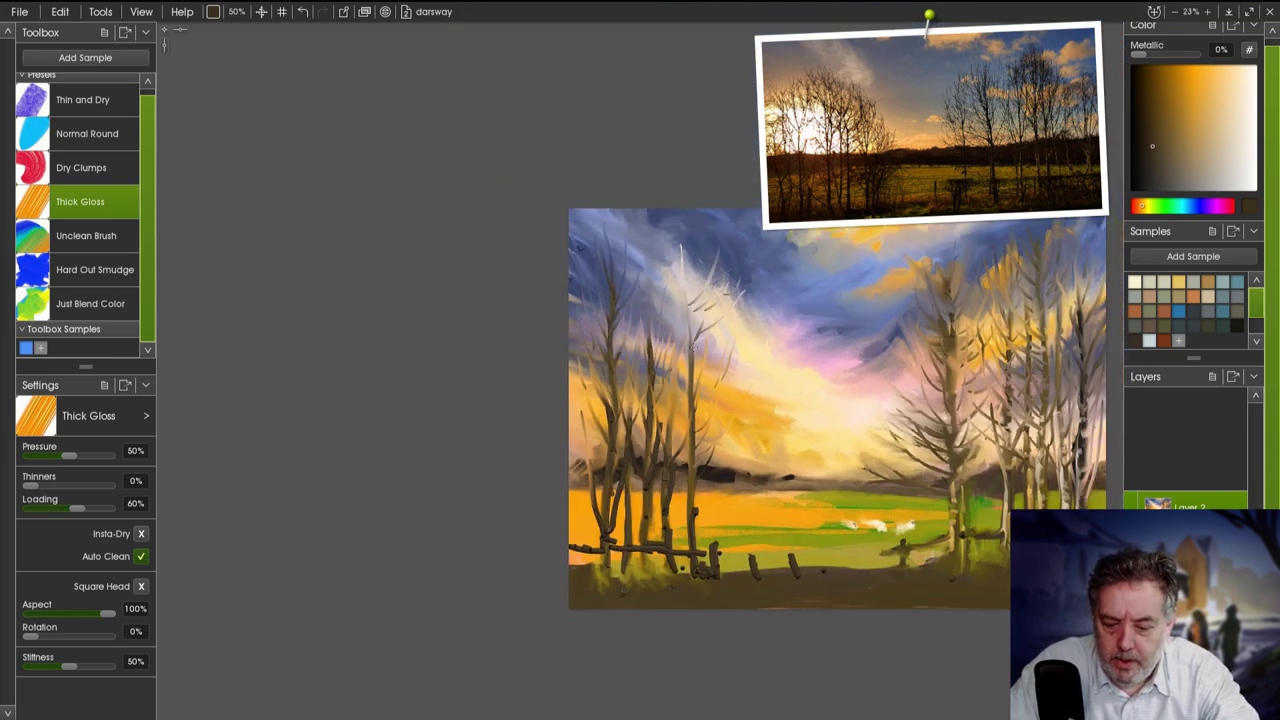
Paint cream Thick Gloss strokes beside the foremost right-hand tree's upper branches and smudge them into the surrounding sky.
{"action": "key", "text": "k"}
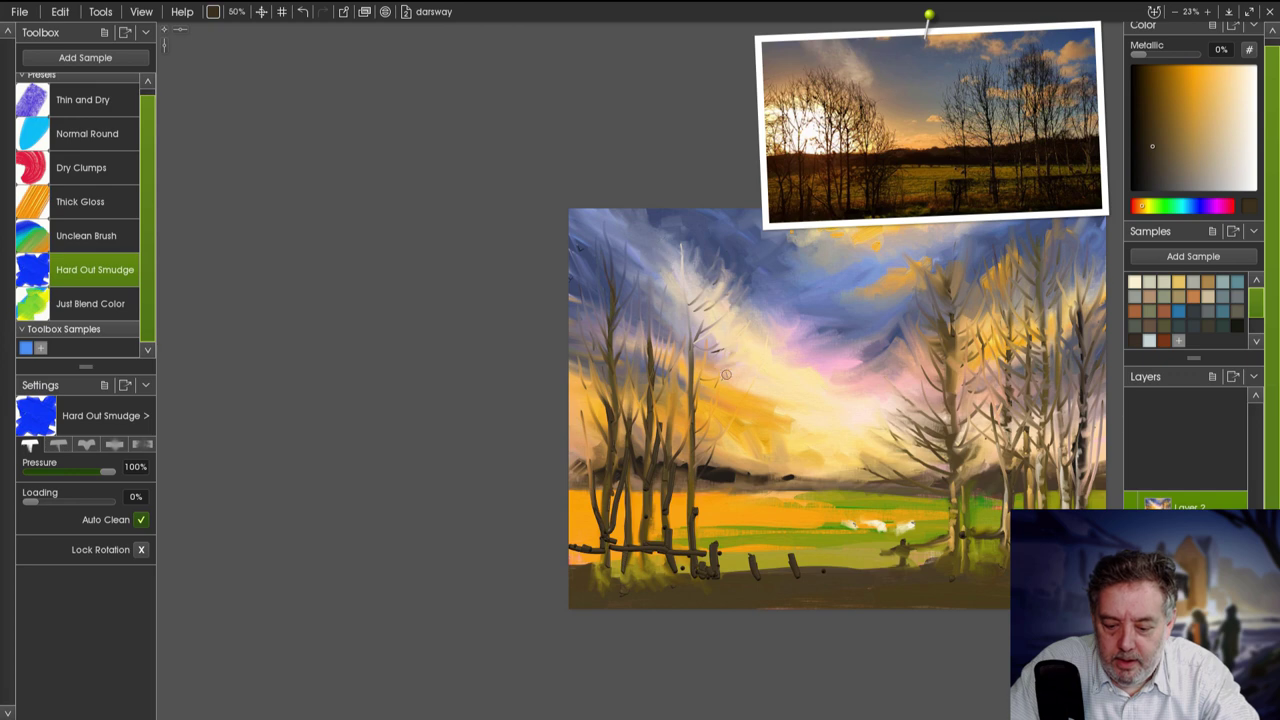
{"action": "key", "text": "k"}
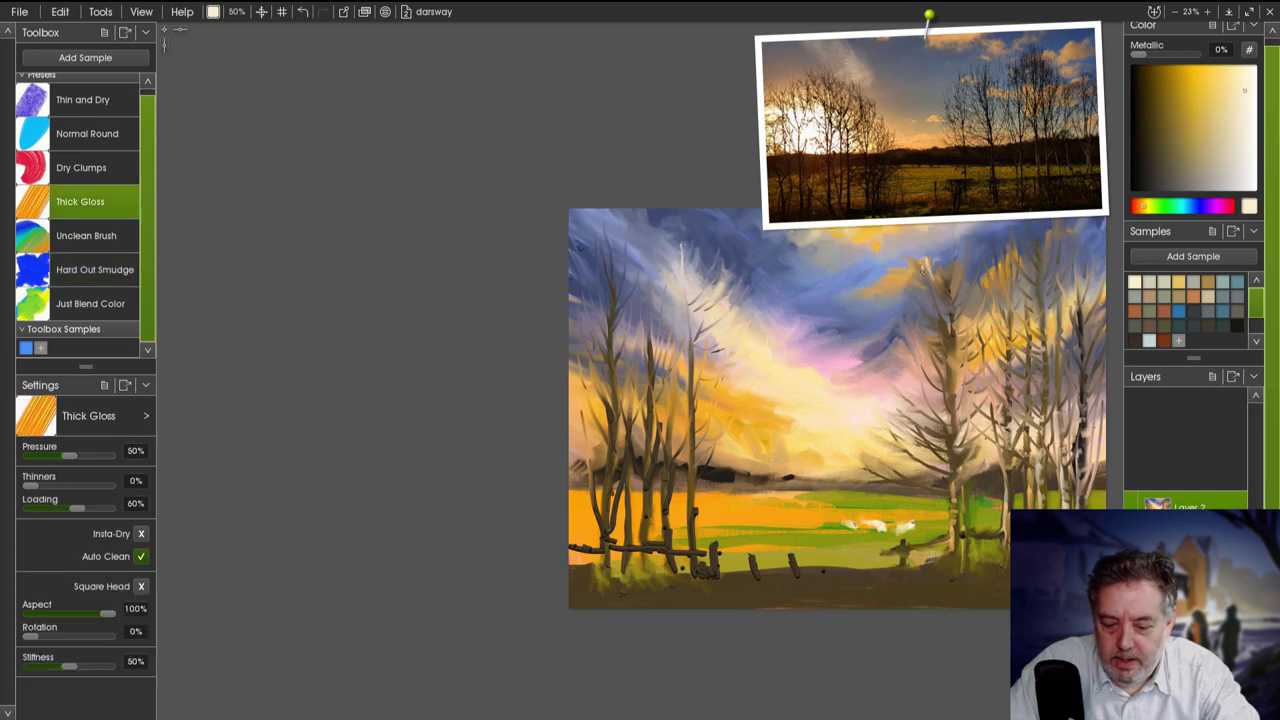
{"action": "key", "text": "ctrl+0"}
{"action": "left_click_drag", "start_coordinate": [752, 367], "coordinate": [744, 418]}
{"action": "left_click_drag", "start_coordinate": [800, 322], "coordinate": [794, 291]}
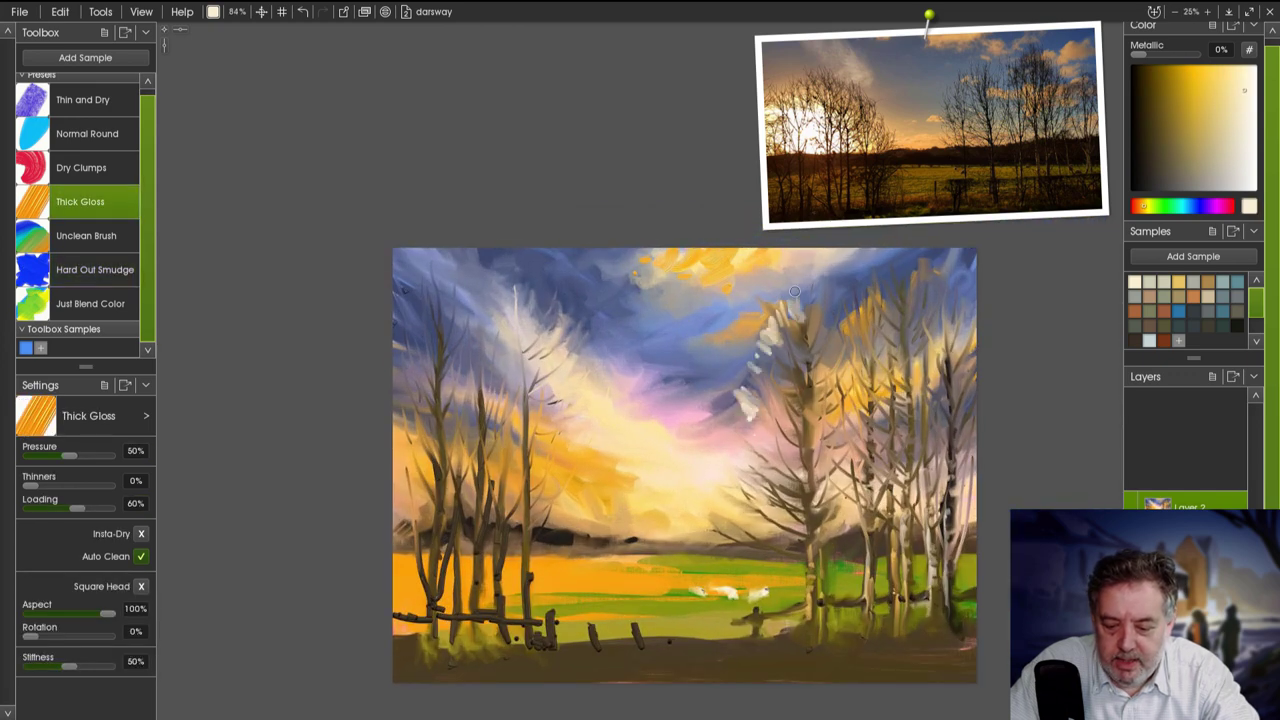
{"action": "key", "text": "k"}
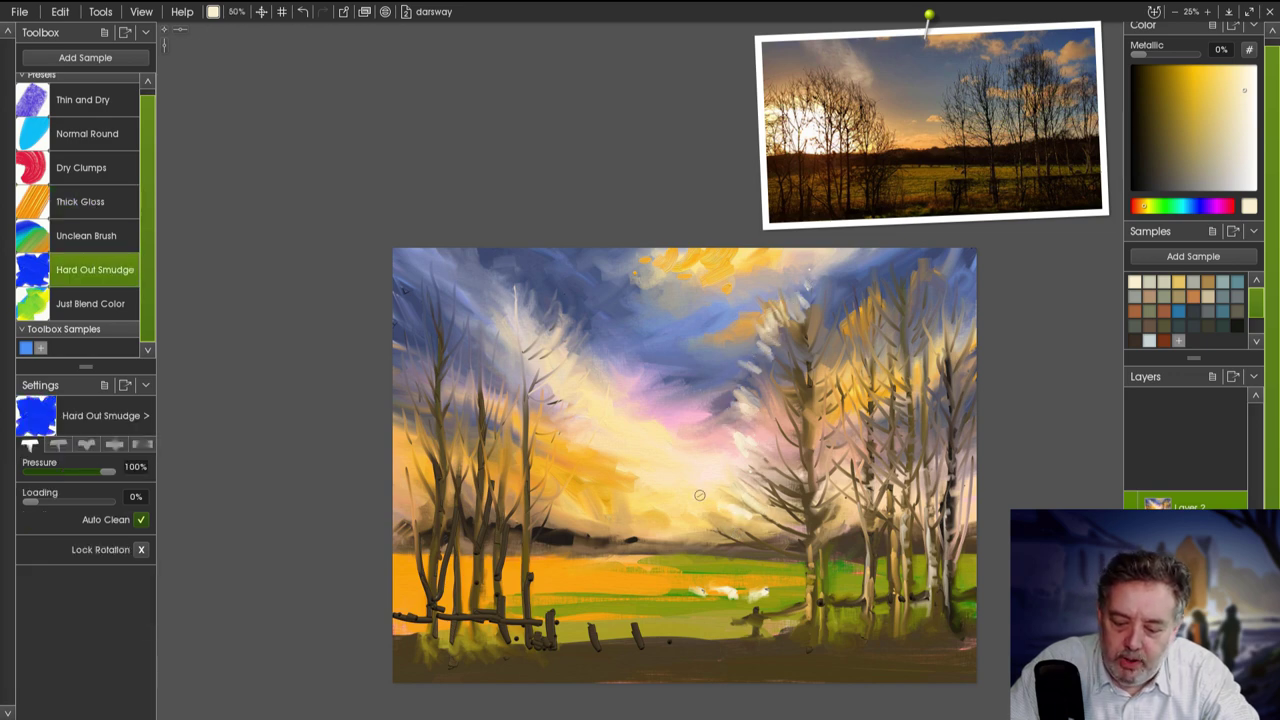
{"action": "left_click_drag", "start_coordinate": [863, 290], "coordinate": [838, 330]}
{"action": "left_click_drag", "start_coordinate": [940, 345], "coordinate": [966, 376]}
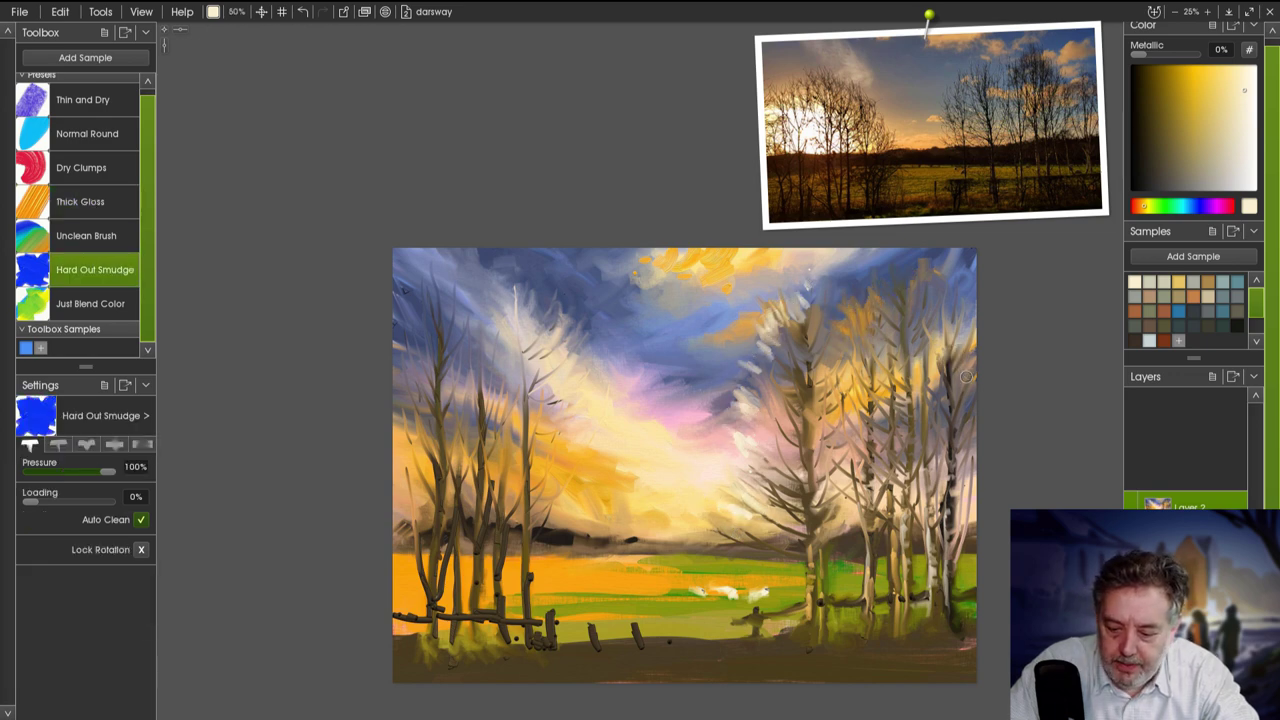
{"action": "left_click_drag", "start_coordinate": [752, 368], "coordinate": [751, 405]}
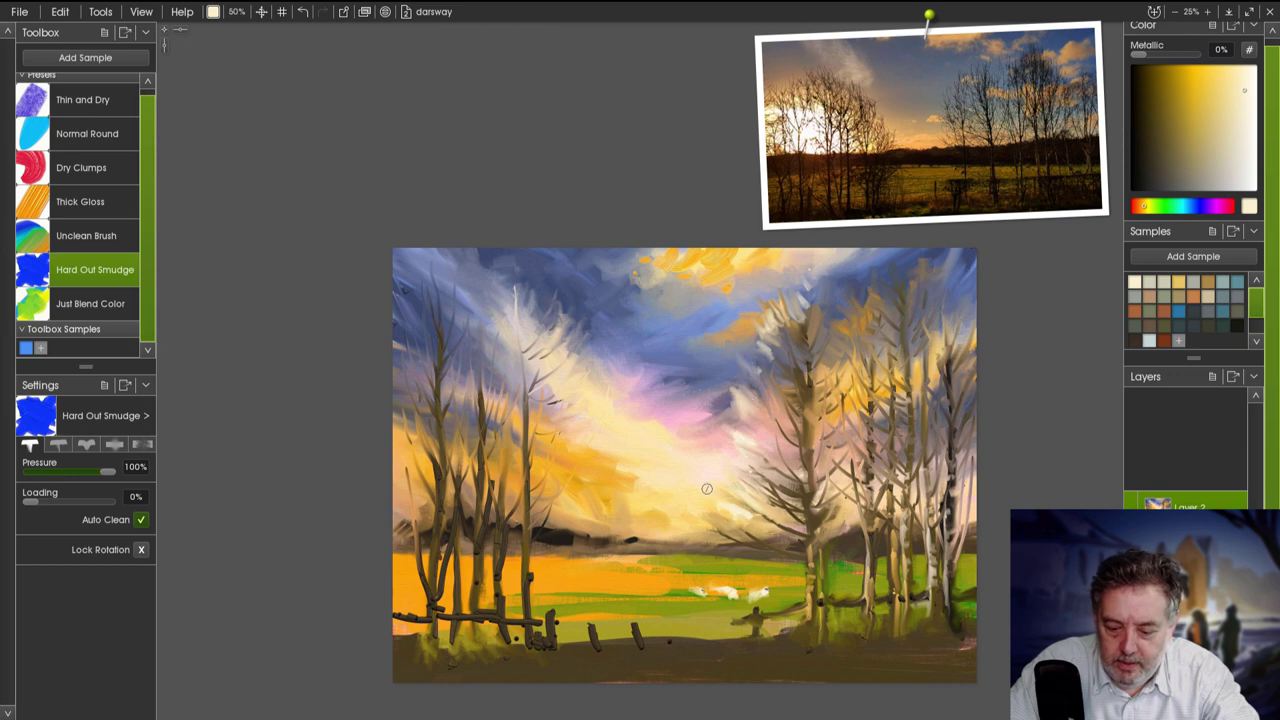
Undo the long stem beside the innermost left tree, then paint shorter dark brown stems there and thin low branches on the foremost right-hand tree.
{"action": "left_click", "coordinate": [80, 201]}
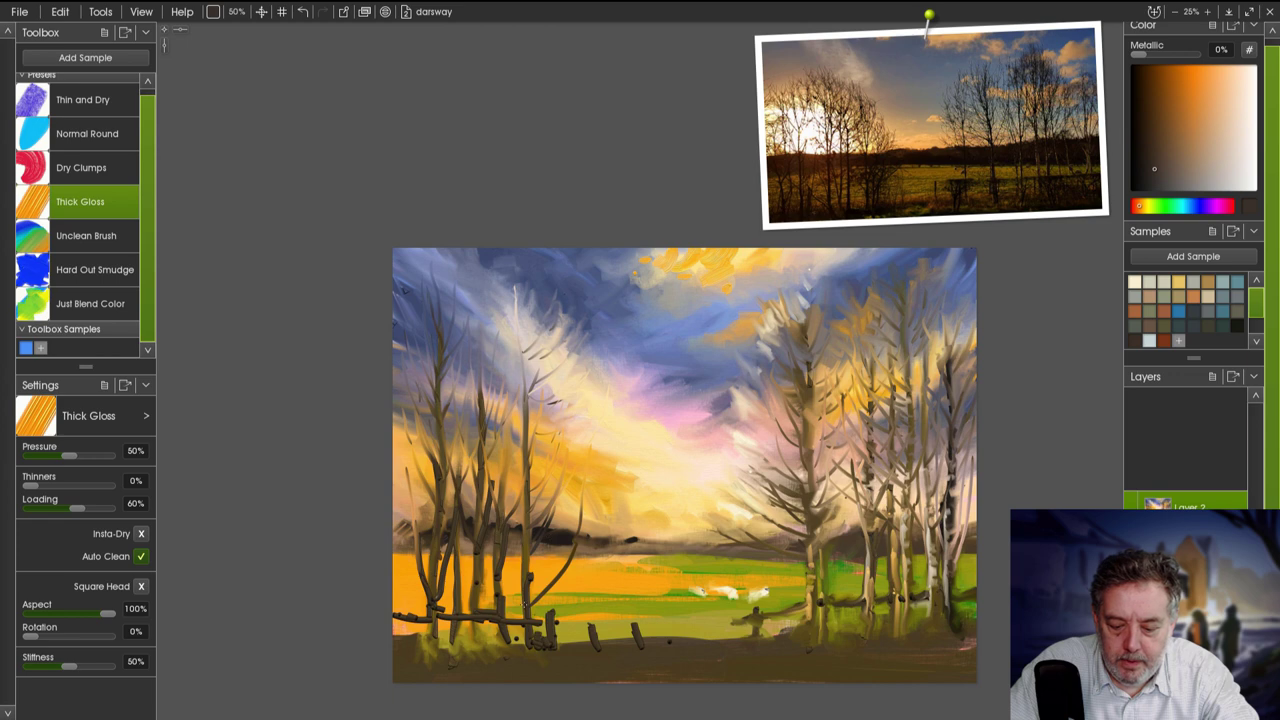
{"action": "key", "text": "ctrl+z"}
{"action": "left_click_drag", "start_coordinate": [562, 515], "coordinate": [540, 605]}
{"action": "left_click_drag", "start_coordinate": [548, 540], "coordinate": [532, 605]}
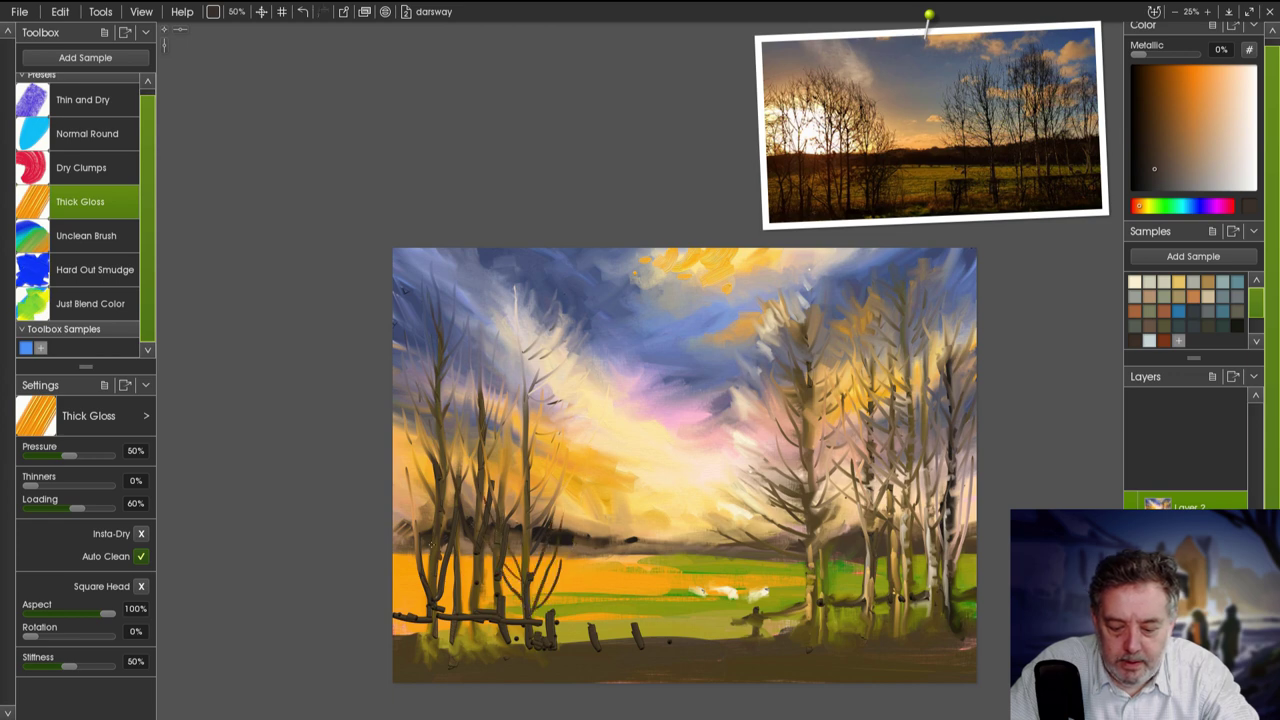
{"action": "key", "text": "c"}
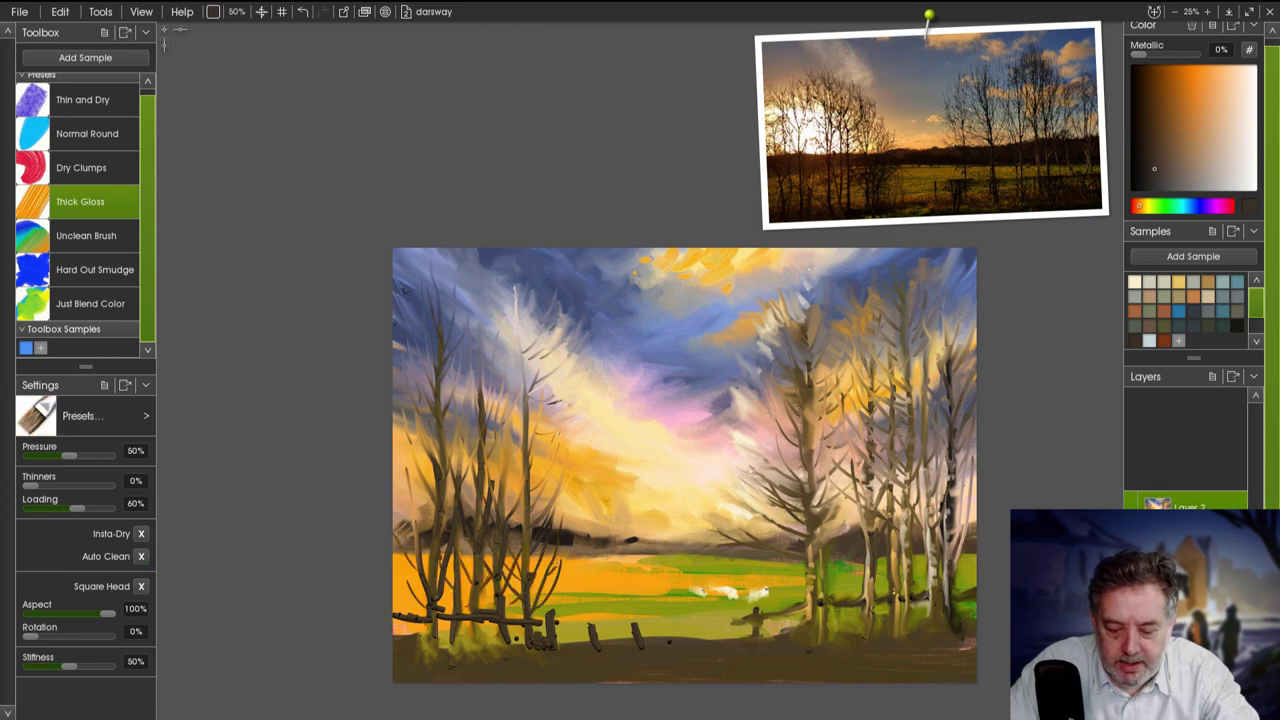
{"action": "left_click_drag", "start_coordinate": [802, 568], "coordinate": [763, 572]}
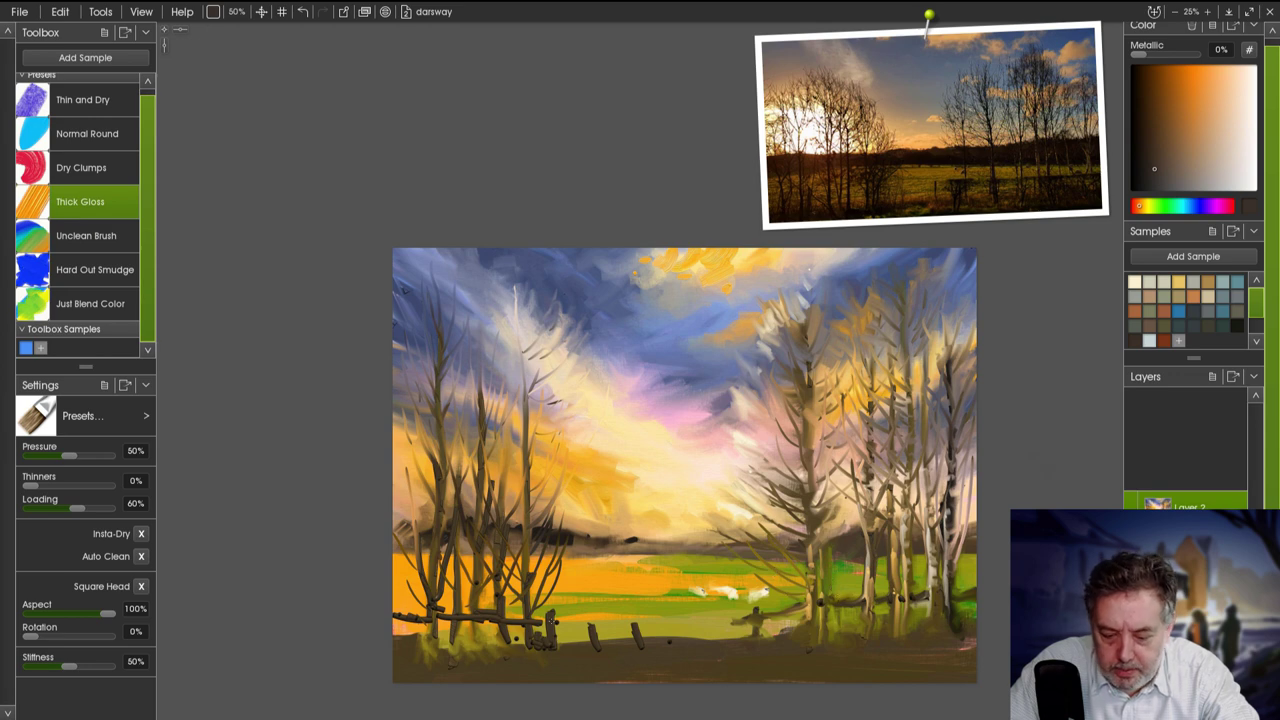
{"action": "left_click_drag", "start_coordinate": [492, 655], "coordinate": [425, 620]}
Smudge the left-hand stems and fence into the ground, and add dark Thick Gloss branches up the innermost left trunk.
{"action": "key", "text": "s"}
{"action": "left_click_drag", "start_coordinate": [556, 558], "coordinate": [545, 596]}
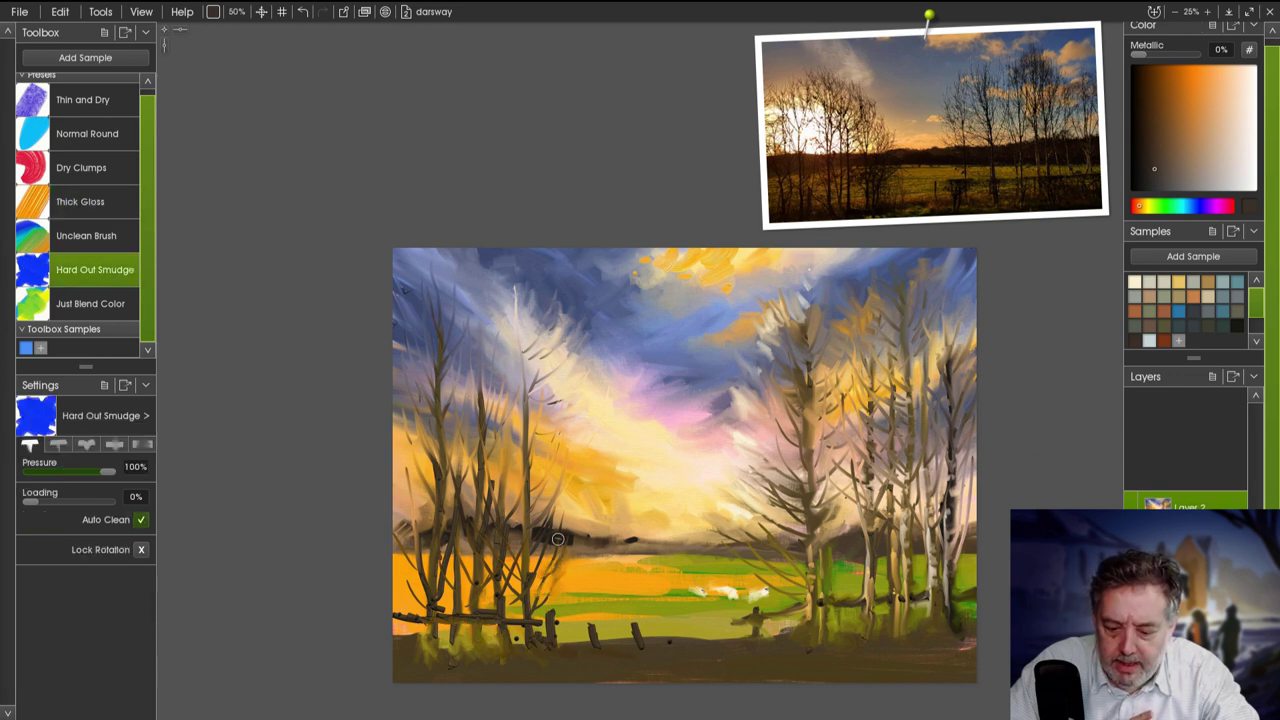
{"action": "mouse_move", "coordinate": [558, 515]}
{"action": "left_mouse_down"}
{"action": "mouse_move", "coordinate": [530, 602]}
{"action": "mouse_move", "coordinate": [528, 568]}
{"action": "left_mouse_up"}
{"action": "left_click_drag", "start_coordinate": [470, 608], "coordinate": [396, 632]}
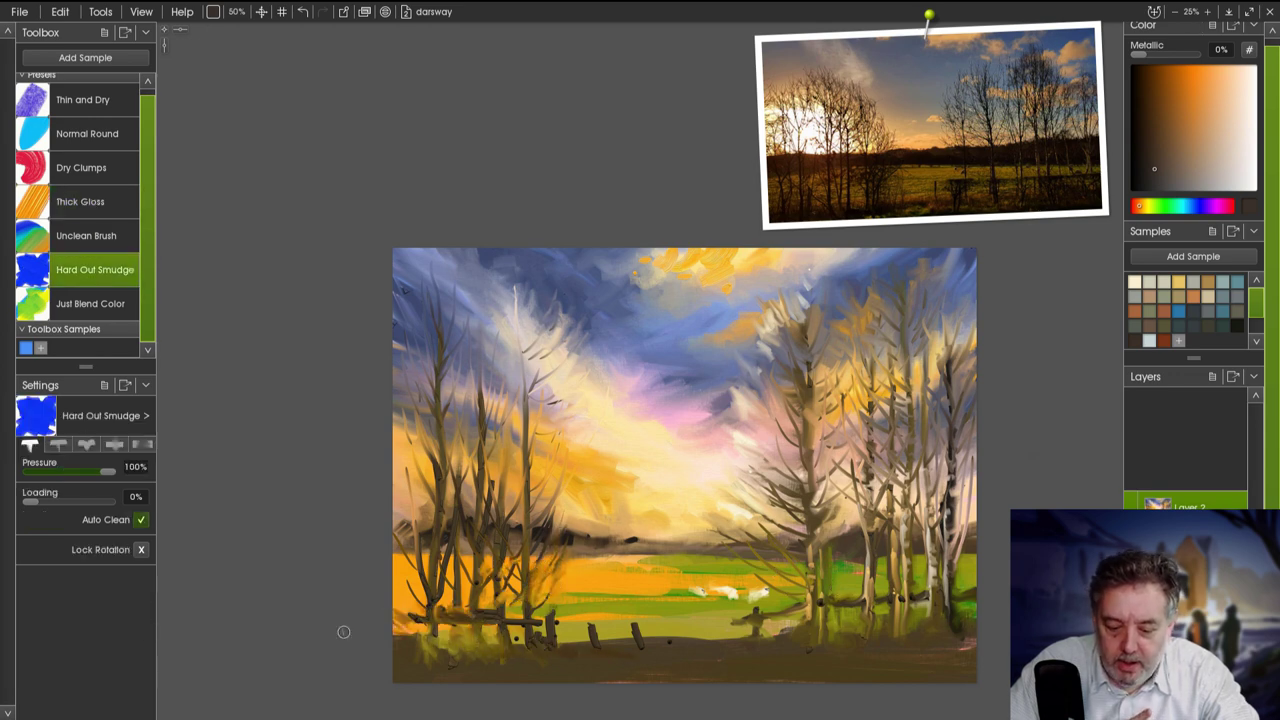
{"action": "key", "text": "g"}
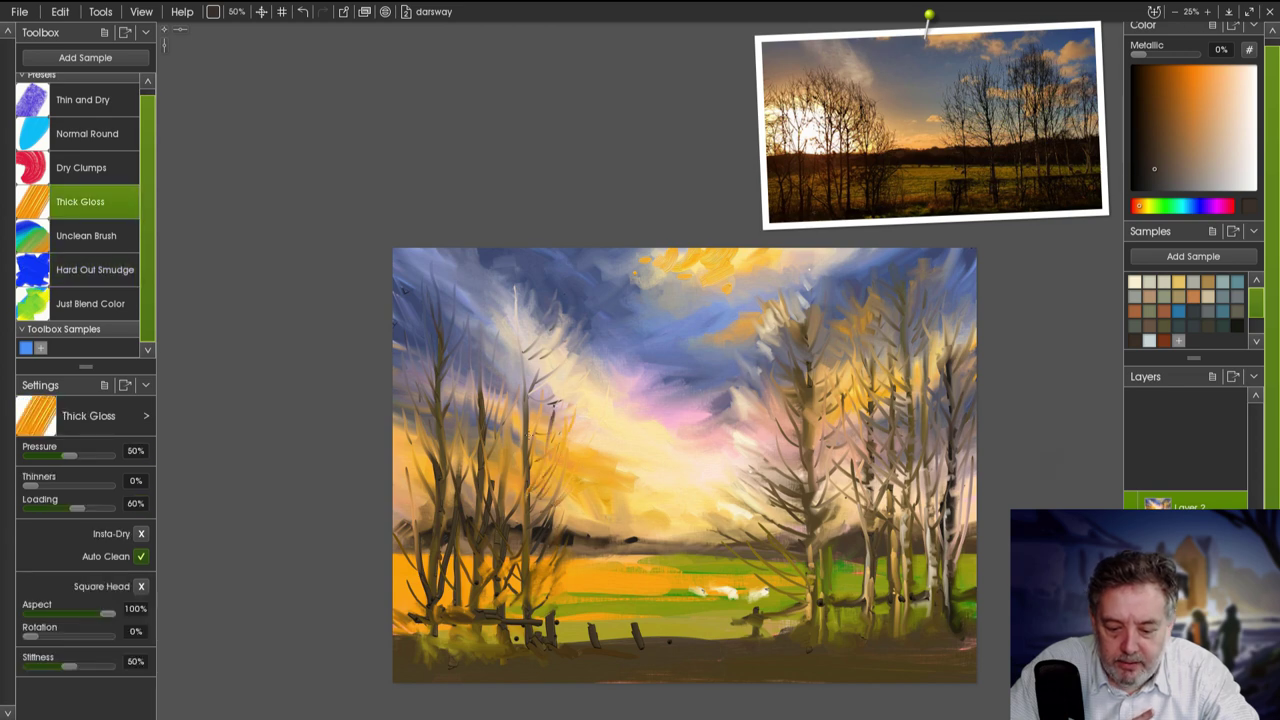
{"action": "left_click_drag", "start_coordinate": [530, 435], "coordinate": [512, 333]}
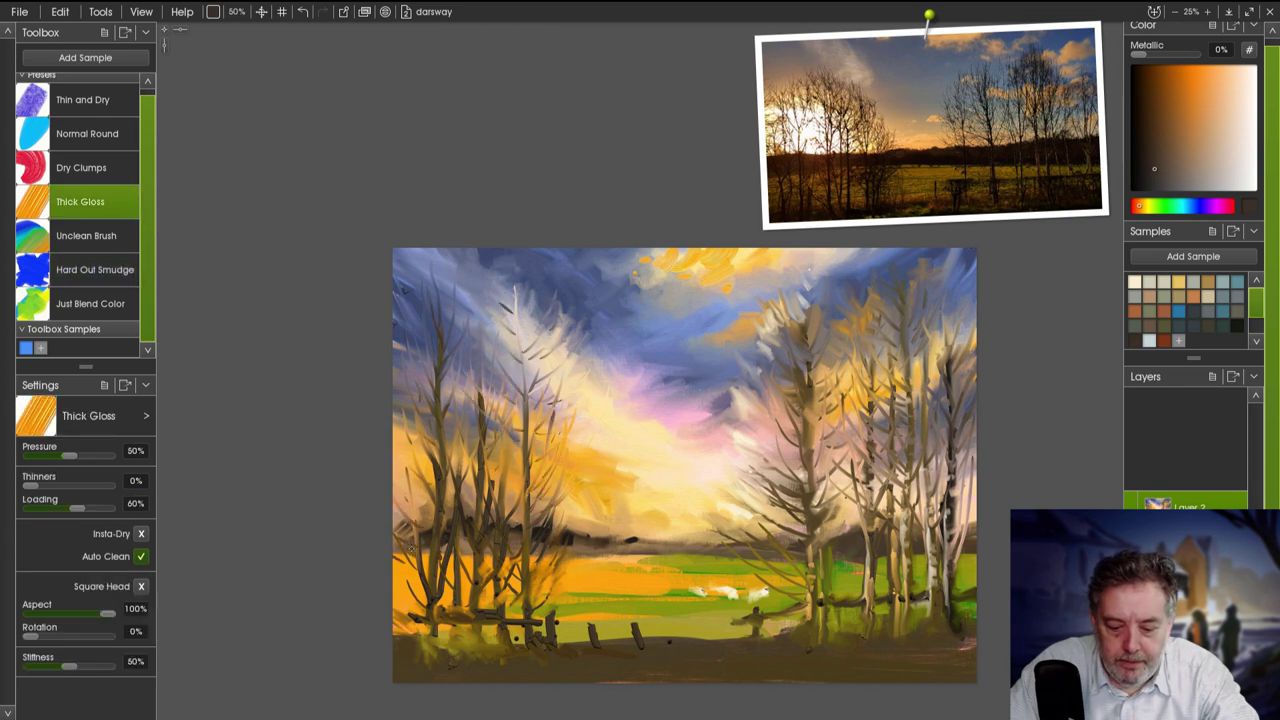
Lay thick pale yellow tube paint in the sky above the horizon beside the left-hand trees and smudge it smooth.
{"action": "left_click", "coordinate": [652, 514], "text": "alt"}
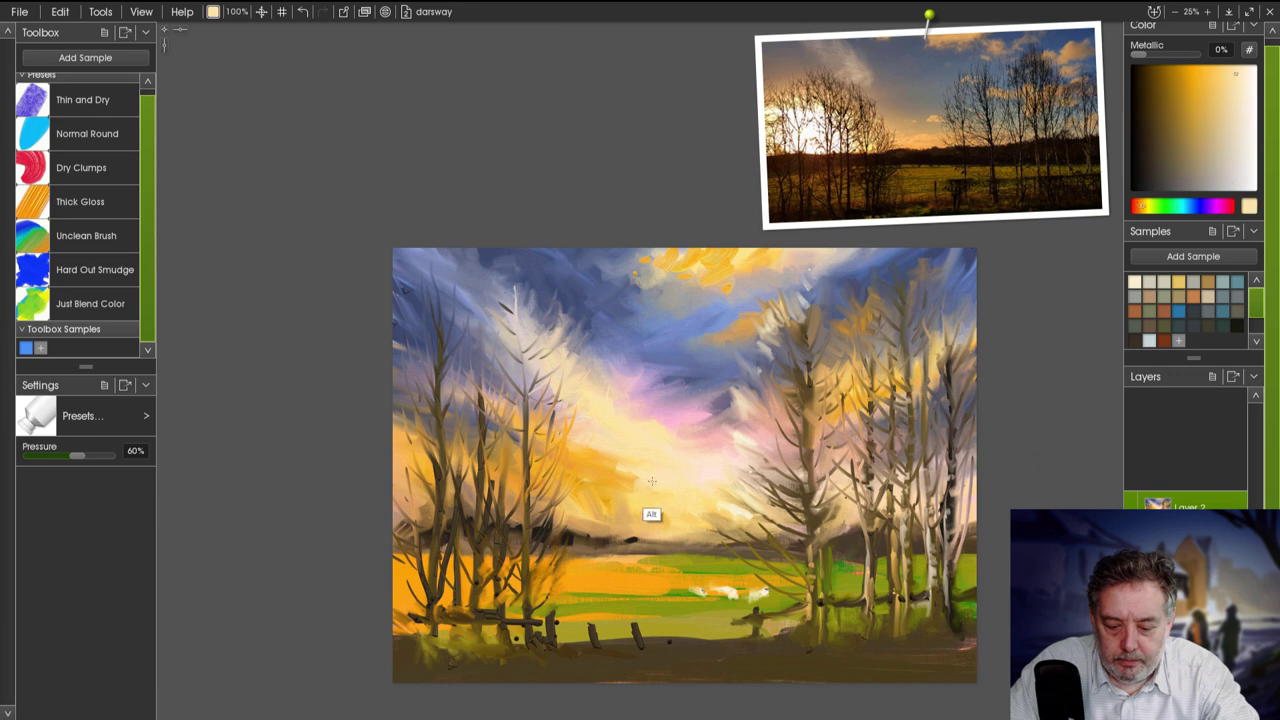
{"action": "mouse_move", "coordinate": [575, 485]}
{"action": "left_mouse_down"}
{"action": "mouse_move", "coordinate": [640, 512]}
{"action": "mouse_move", "coordinate": [550, 480]}
{"action": "left_mouse_up"}
{"action": "key", "text": "s"}
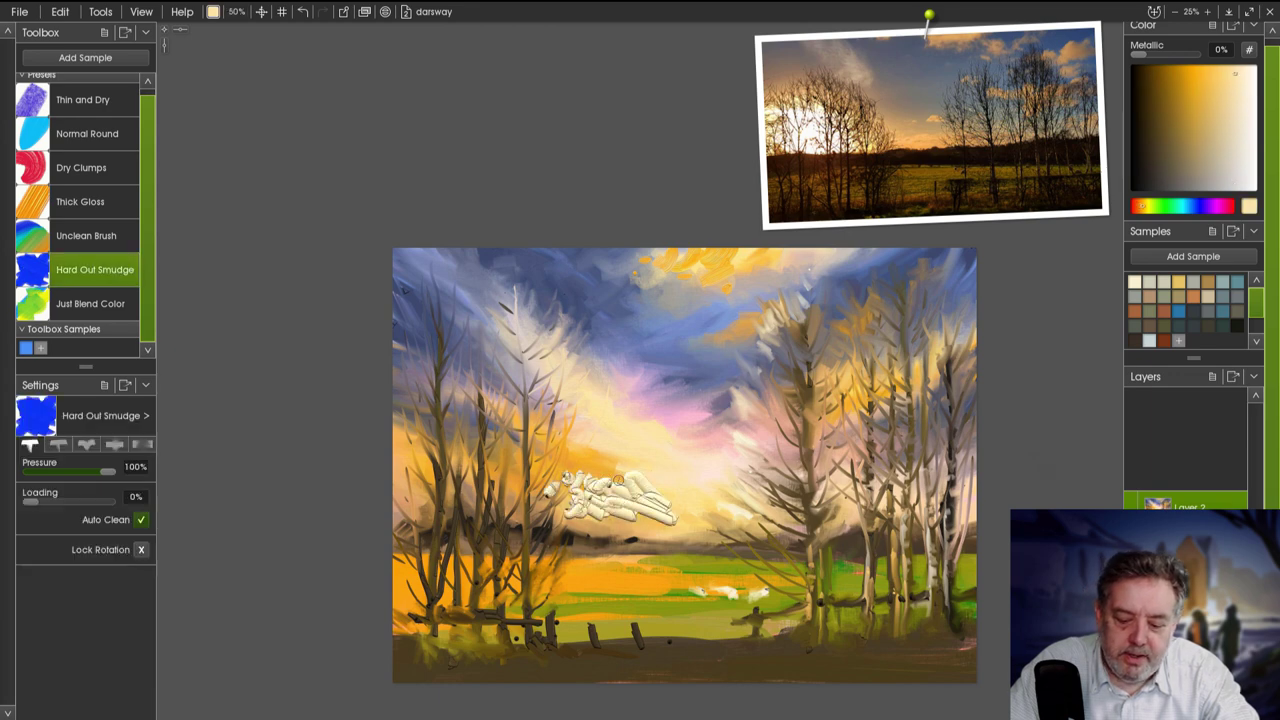
{"action": "mouse_move", "coordinate": [650, 480]}
{"action": "left_mouse_down"}
{"action": "mouse_move", "coordinate": [560, 495]}
{"action": "mouse_move", "coordinate": [603, 451]}
{"action": "mouse_move", "coordinate": [641, 496]}
{"action": "left_mouse_up"}
Add sampled pink tube paint to the glowing centre of the sky and blend it with Hard Out Smudge.
{"action": "left_click", "coordinate": [674, 446], "text": "alt"}
{"action": "key", "text": "t"}
{"action": "mouse_move", "coordinate": [680, 440]}
{"action": "left_mouse_down"}
{"action": "mouse_move", "coordinate": [700, 455]}
{"action": "mouse_move", "coordinate": [686, 488]}
{"action": "mouse_move", "coordinate": [703, 452]}
{"action": "mouse_move", "coordinate": [675, 460]}
{"action": "mouse_move", "coordinate": [638, 428]}
{"action": "mouse_move", "coordinate": [709, 444]}
{"action": "mouse_move", "coordinate": [708, 492]}
{"action": "left_mouse_up"}
{"action": "key", "text": "s"}
{"action": "left_click_drag", "start_coordinate": [601, 509], "coordinate": [609, 457]}
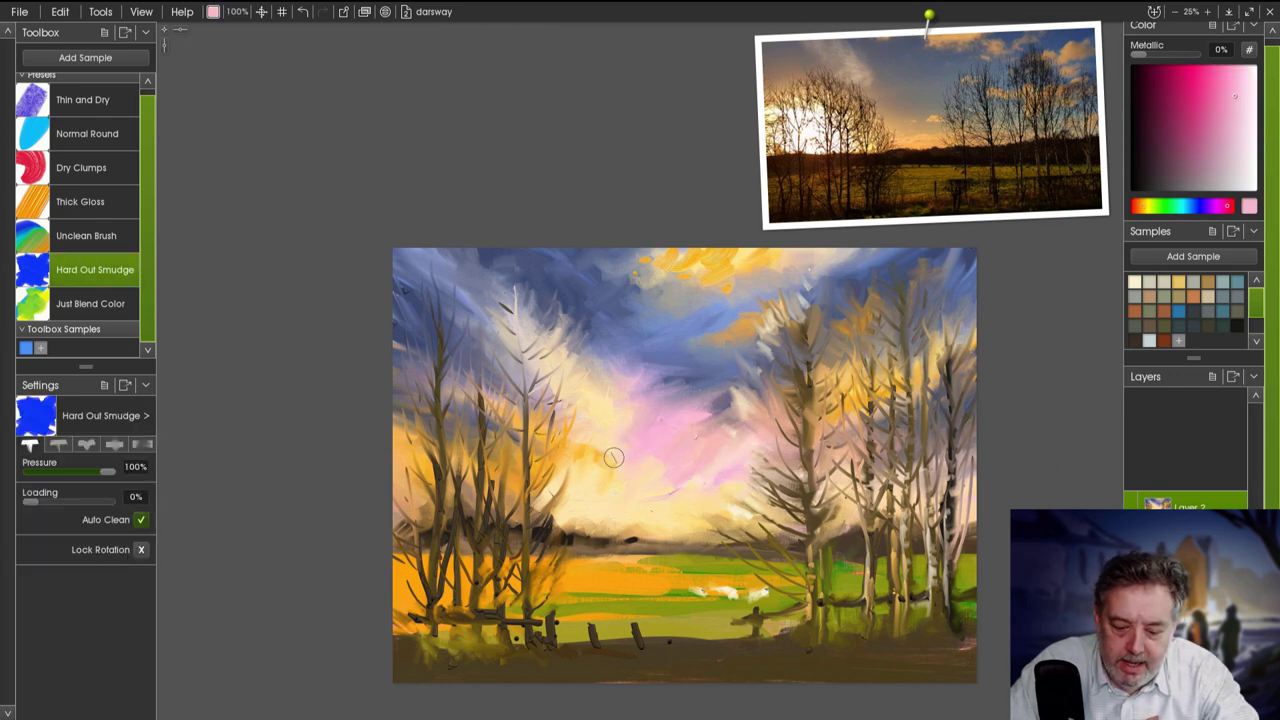
Lay paint-tube strips of sampled green and golden orange across the middle of the field.
{"action": "key", "text": "e"}
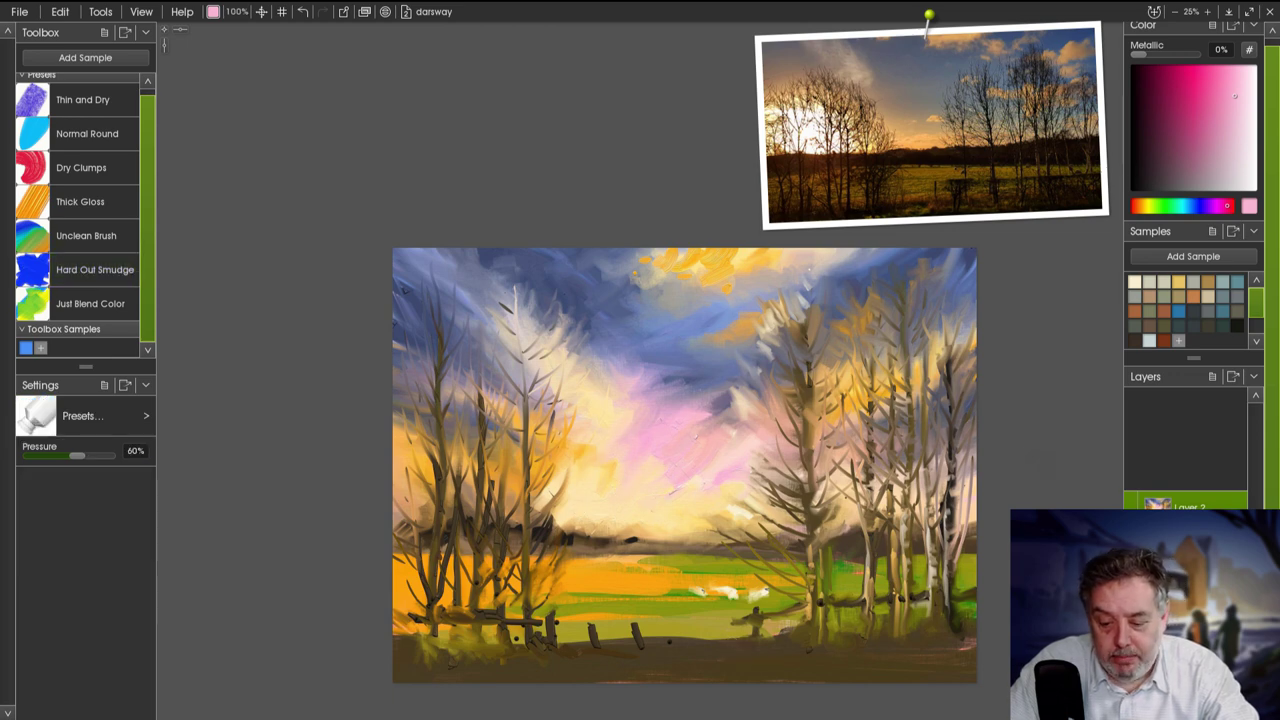
{"action": "left_click", "coordinate": [852, 623], "text": "alt"}
{"action": "mouse_move", "coordinate": [805, 604]}
{"action": "left_mouse_down"}
{"action": "mouse_move", "coordinate": [630, 604]}
{"action": "mouse_move", "coordinate": [795, 580]}
{"action": "left_mouse_up"}
{"action": "key", "text": "e"}
{"action": "mouse_move", "coordinate": [565, 605]}
{"action": "left_mouse_down"}
{"action": "mouse_move", "coordinate": [680, 616]}
{"action": "mouse_move", "coordinate": [600, 608]}
{"action": "mouse_move", "coordinate": [733, 600]}
{"action": "mouse_move", "coordinate": [690, 575]}
{"action": "mouse_move", "coordinate": [640, 574]}
{"action": "mouse_move", "coordinate": [735, 600]}
{"action": "left_mouse_up"}
{"action": "left_click", "coordinate": [540, 580], "text": "alt"}
{"action": "key", "text": "b"}
{"action": "left_click_drag", "start_coordinate": [628, 610], "coordinate": [550, 612]}
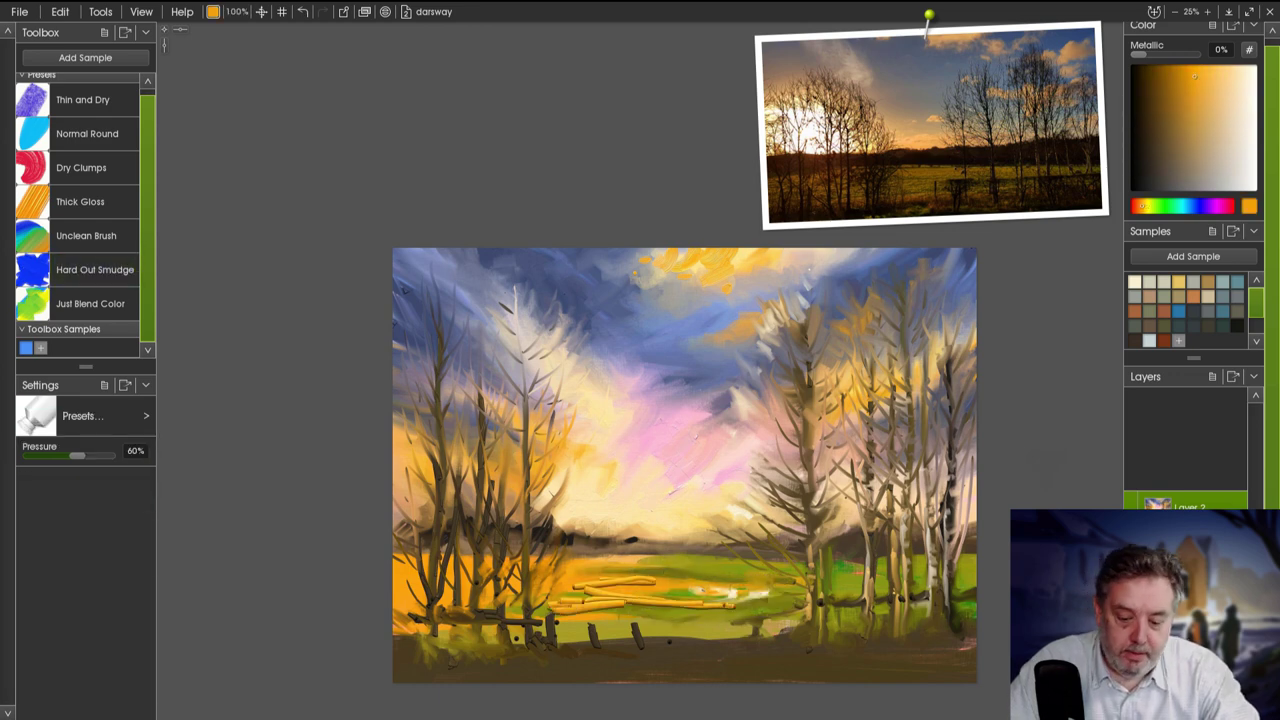
Smudge the orange strips horizontally into the field and blend the feet of the two separate fence posts into the ground.
{"action": "key", "text": "e"}
{"action": "scroll", "coordinate": [640, 460], "scroll_direction": "up", "scroll_amount": 3}
{"action": "right_click", "coordinate": [420, 486]}
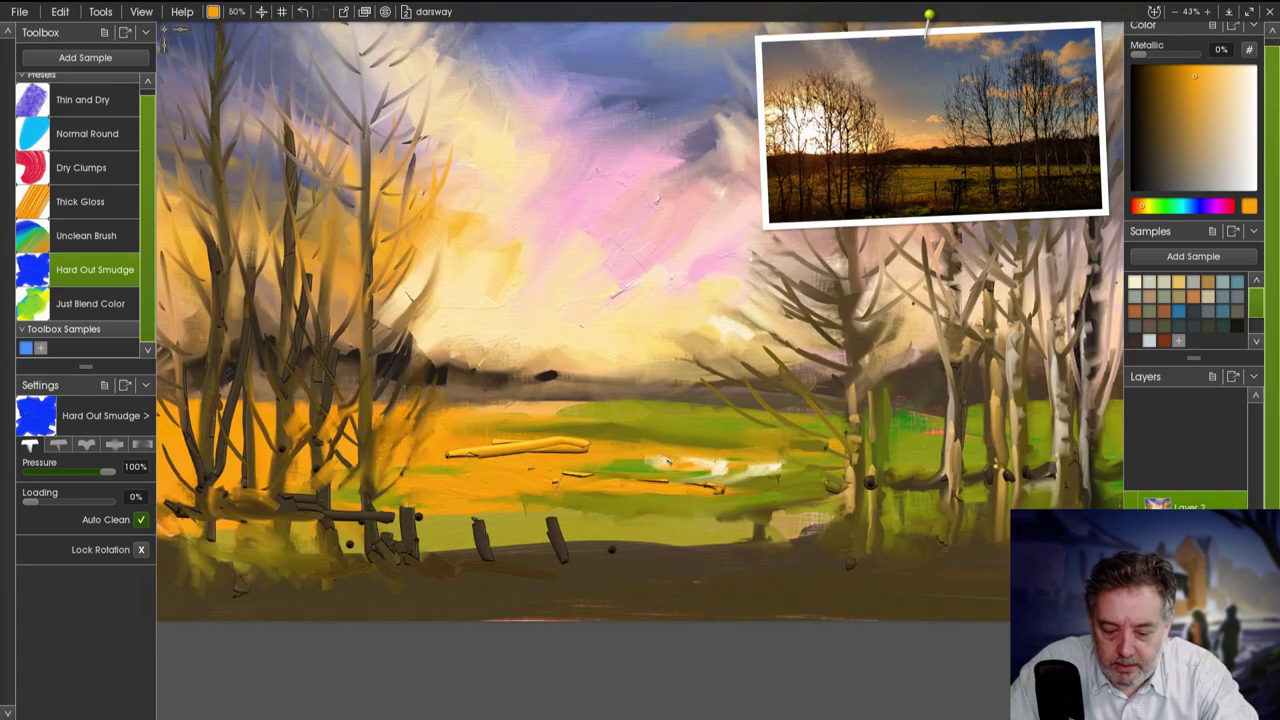
{"action": "left_click_drag", "start_coordinate": [560, 485], "coordinate": [770, 482]}
{"action": "left_click_drag", "start_coordinate": [584, 448], "coordinate": [444, 448]}
{"action": "left_click_drag", "start_coordinate": [555, 530], "coordinate": [485, 565]}
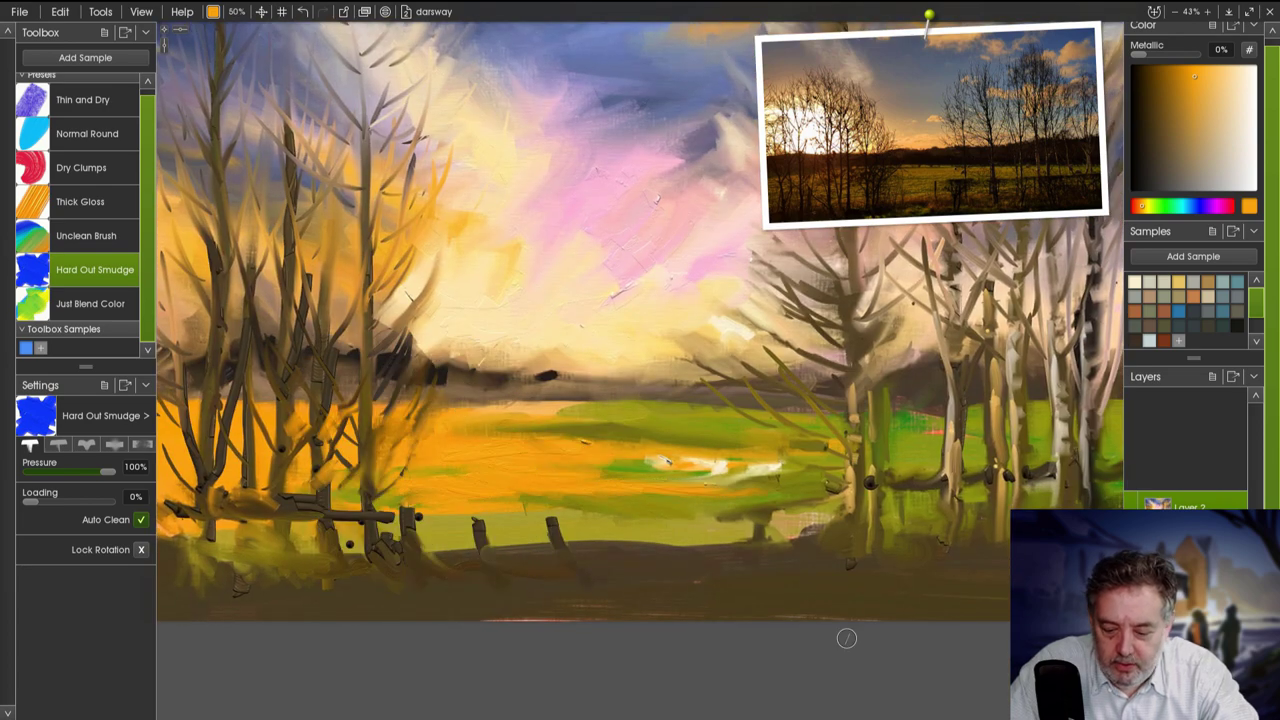
Lay dark orange tube paint in strips along the brown foreground, from beneath the fence to the right-hand trees.
{"action": "key", "text": "t"}
{"action": "left_click_drag", "start_coordinate": [920, 580], "coordinate": [978, 548]}
{"action": "left_click_drag", "start_coordinate": [875, 572], "coordinate": [905, 560]}
{"action": "left_click_drag", "start_coordinate": [748, 568], "coordinate": [845, 545]}
{"action": "left_click_drag", "start_coordinate": [688, 570], "coordinate": [785, 553]}
{"action": "left_click_drag", "start_coordinate": [648, 574], "coordinate": [666, 566]}
{"action": "left_click_drag", "start_coordinate": [385, 572], "coordinate": [495, 575]}
Smudge the dark orange strips sideways into the brown foreground.
{"action": "key", "text": "e"}
{"action": "left_click_drag", "start_coordinate": [715, 572], "coordinate": [634, 577]}
{"action": "left_click_drag", "start_coordinate": [800, 565], "coordinate": [695, 572]}
{"action": "left_click_drag", "start_coordinate": [860, 560], "coordinate": [740, 565]}
{"action": "mouse_move", "coordinate": [1000, 558]}
{"action": "left_mouse_down"}
{"action": "mouse_move", "coordinate": [880, 565]}
{"action": "mouse_move", "coordinate": [965, 565]}
{"action": "mouse_move", "coordinate": [910, 568]}
{"action": "left_mouse_up"}
{"action": "left_click_drag", "start_coordinate": [560, 576], "coordinate": [490, 576]}
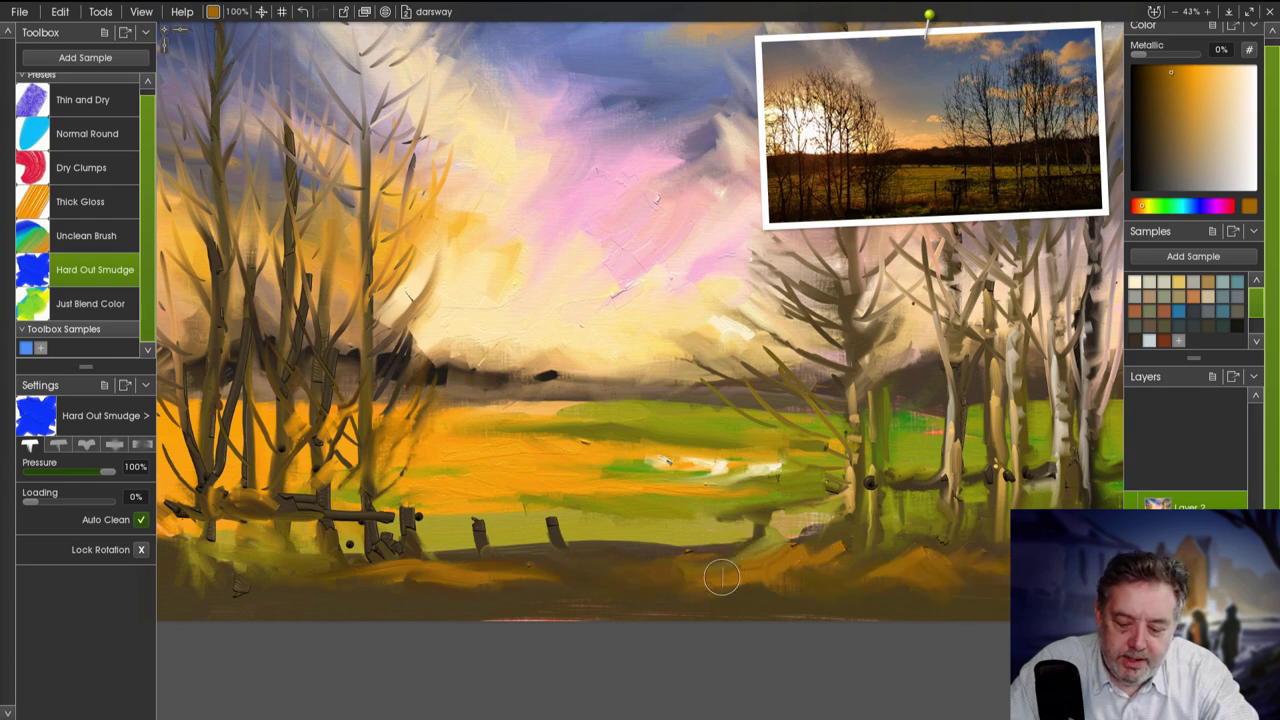
Dab reddish-brown tube paint at the feet of the right-hand trees and the innermost left tree, and smudge it into the trunks and ground.
{"action": "scroll", "coordinate": [666, 560], "scroll_direction": "down", "scroll_amount": 3}
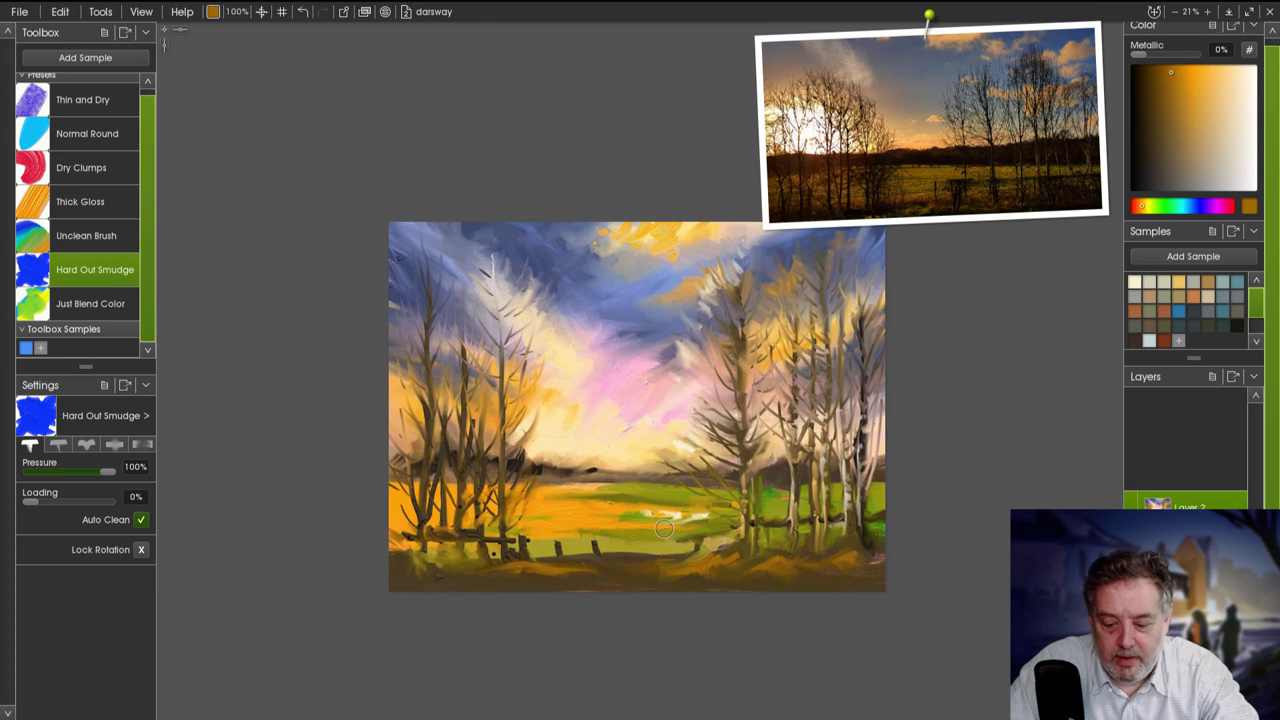
{"action": "left_click", "coordinate": [664, 528], "text": "alt"}
{"action": "key", "text": "b"}
{"action": "left_click_drag", "start_coordinate": [738, 575], "coordinate": [772, 563]}
{"action": "left_click_drag", "start_coordinate": [843, 524], "coordinate": [858, 555]}
{"action": "left_click_drag", "start_coordinate": [730, 582], "coordinate": [723, 571]}
{"action": "left_click_drag", "start_coordinate": [812, 530], "coordinate": [805, 562]}
{"action": "left_click_drag", "start_coordinate": [755, 558], "coordinate": [745, 568]}
{"action": "left_click_drag", "start_coordinate": [508, 572], "coordinate": [507, 546]}
{"action": "left_click", "coordinate": [95, 269]}
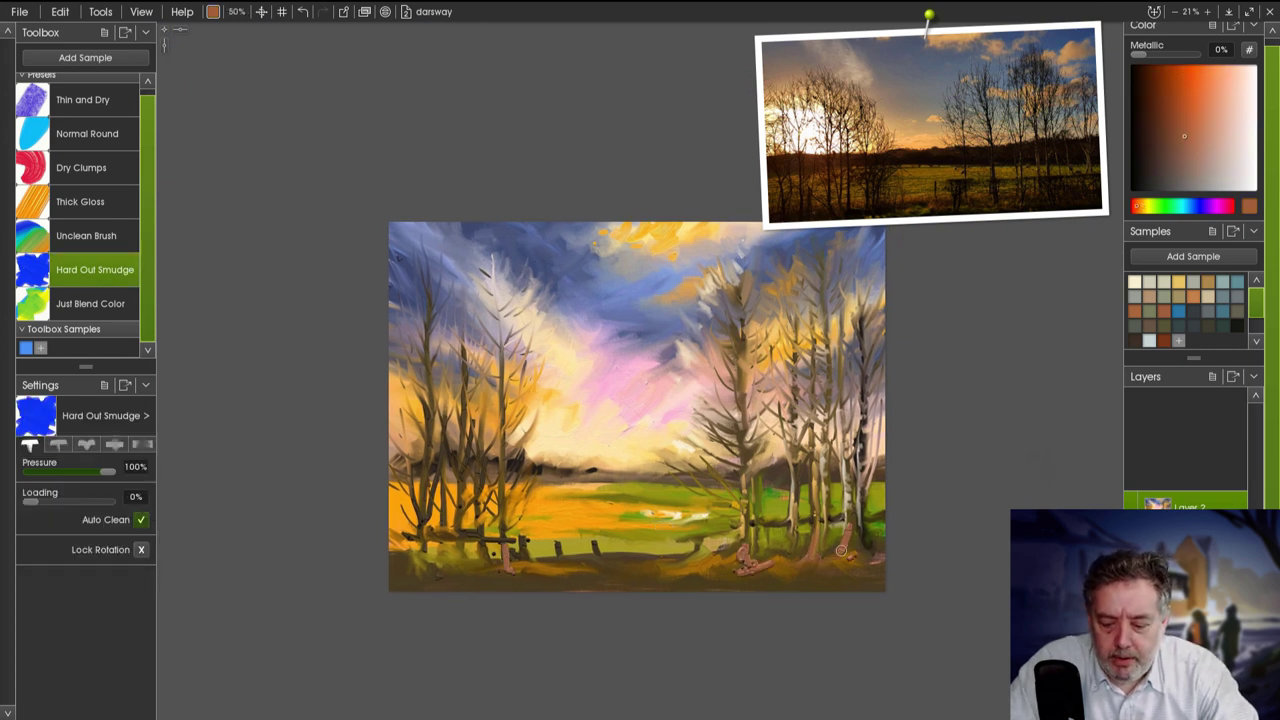
{"action": "left_click_drag", "start_coordinate": [752, 570], "coordinate": [748, 550]}
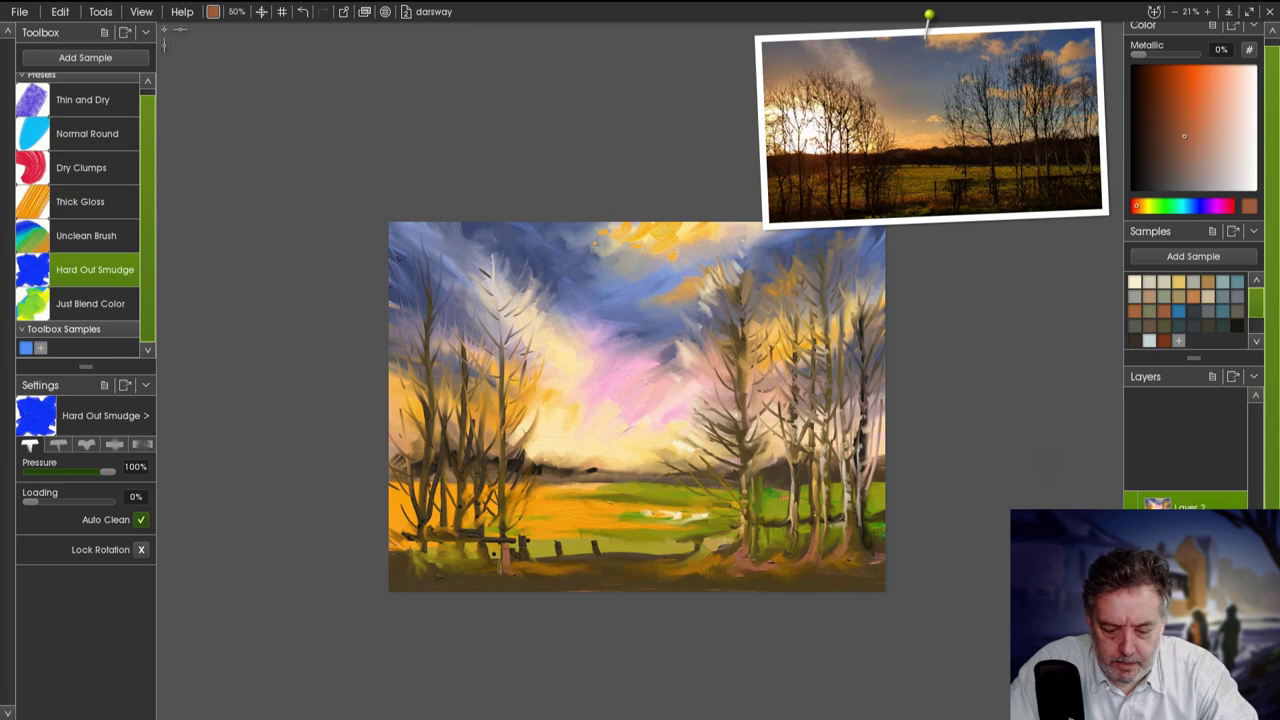
Paint off-white Thick Gloss highlights at 31% size on the innermost left trunk, its branches, the fence-post tops and the right-hand trees, and smudge them.
{"action": "left_click", "coordinate": [80, 201]}
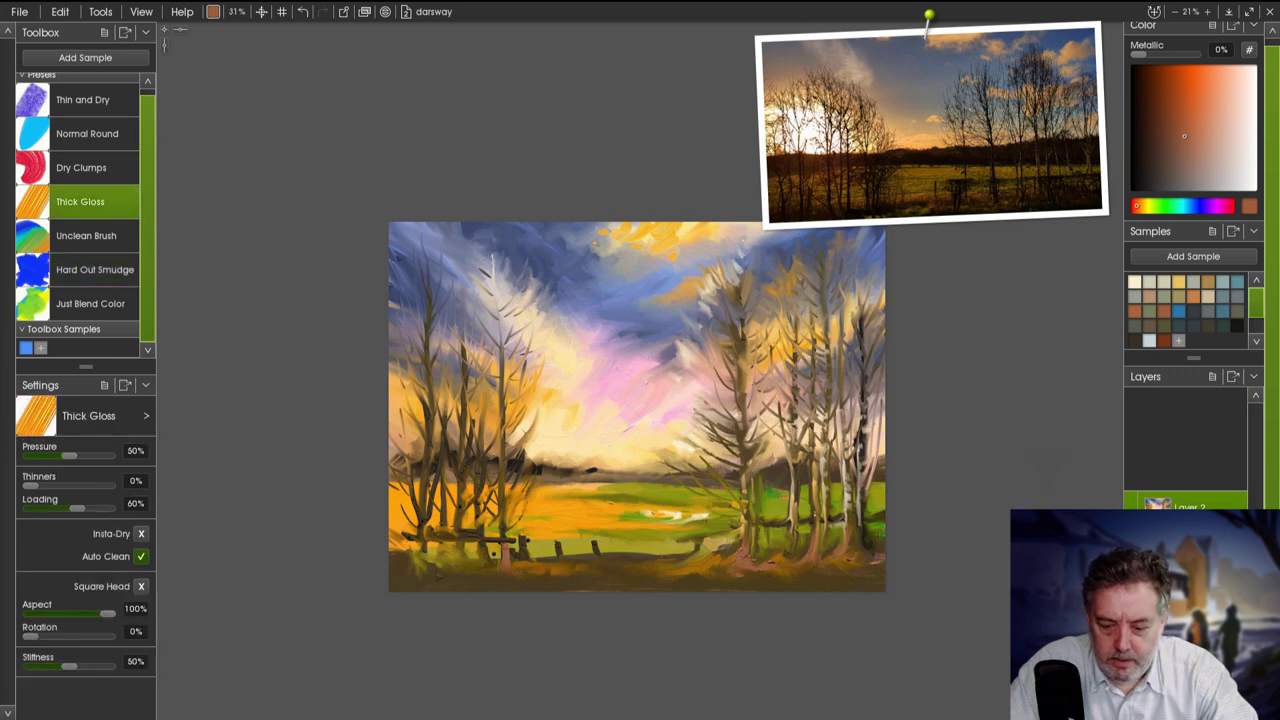
{"action": "scroll", "coordinate": [499, 533], "scroll_direction": "up", "scroll_amount": 2}
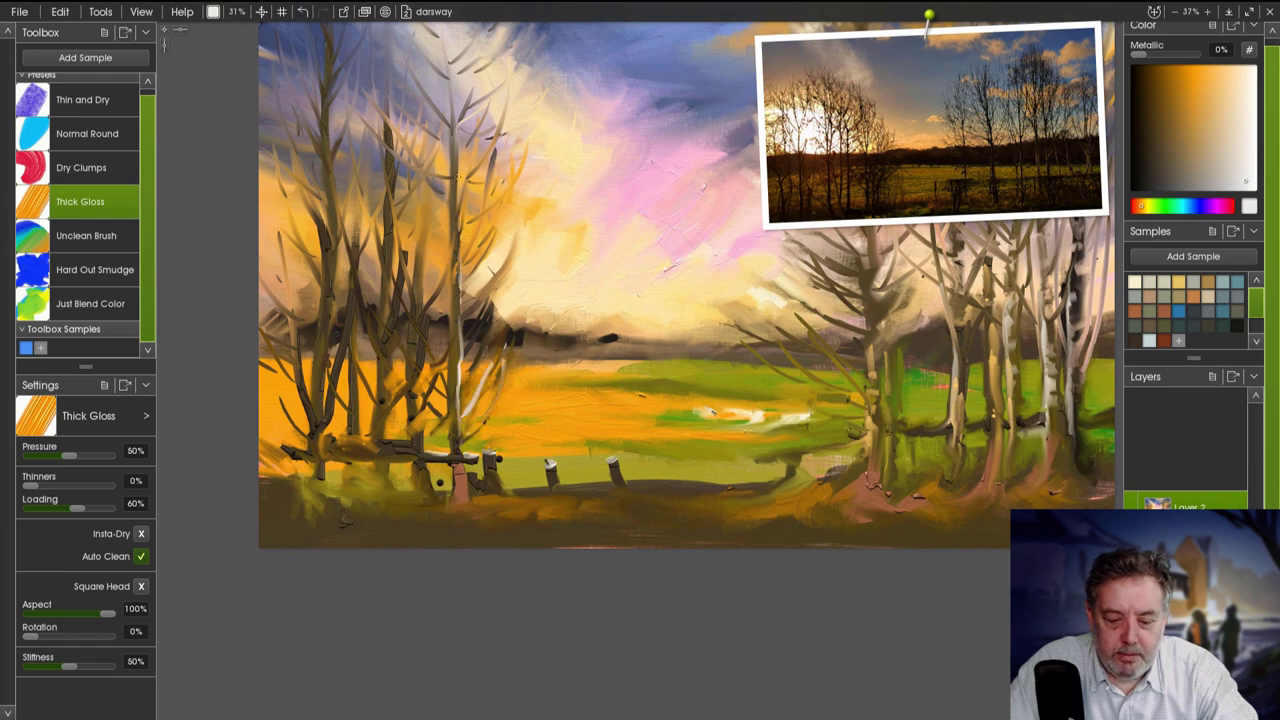
{"action": "left_click_drag", "start_coordinate": [492, 256], "coordinate": [466, 330]}
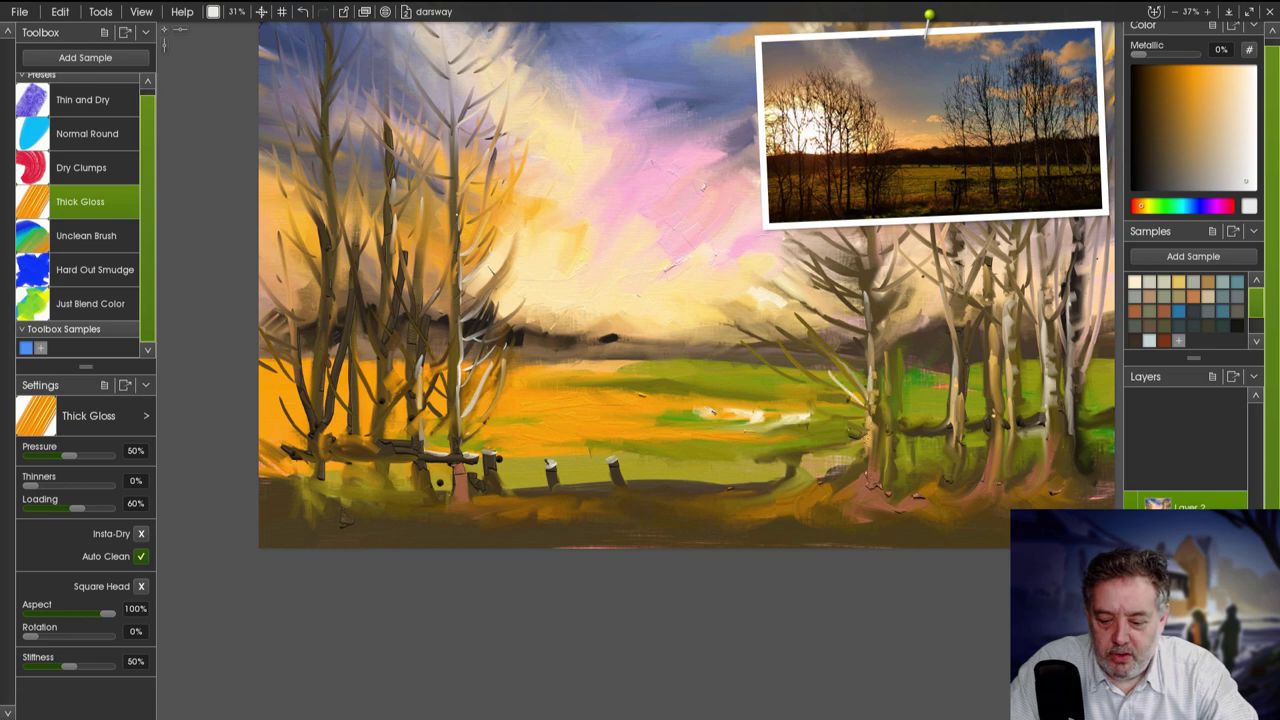
{"action": "mouse_move", "coordinate": [758, 453]}
{"action": "left_mouse_down"}
{"action": "mouse_move", "coordinate": [786, 476]}
{"action": "mouse_move", "coordinate": [560, 483]}
{"action": "left_mouse_up"}
{"action": "key", "text": "k"}
{"action": "scroll", "coordinate": [624, 476], "scroll_direction": "down", "scroll_amount": 3}
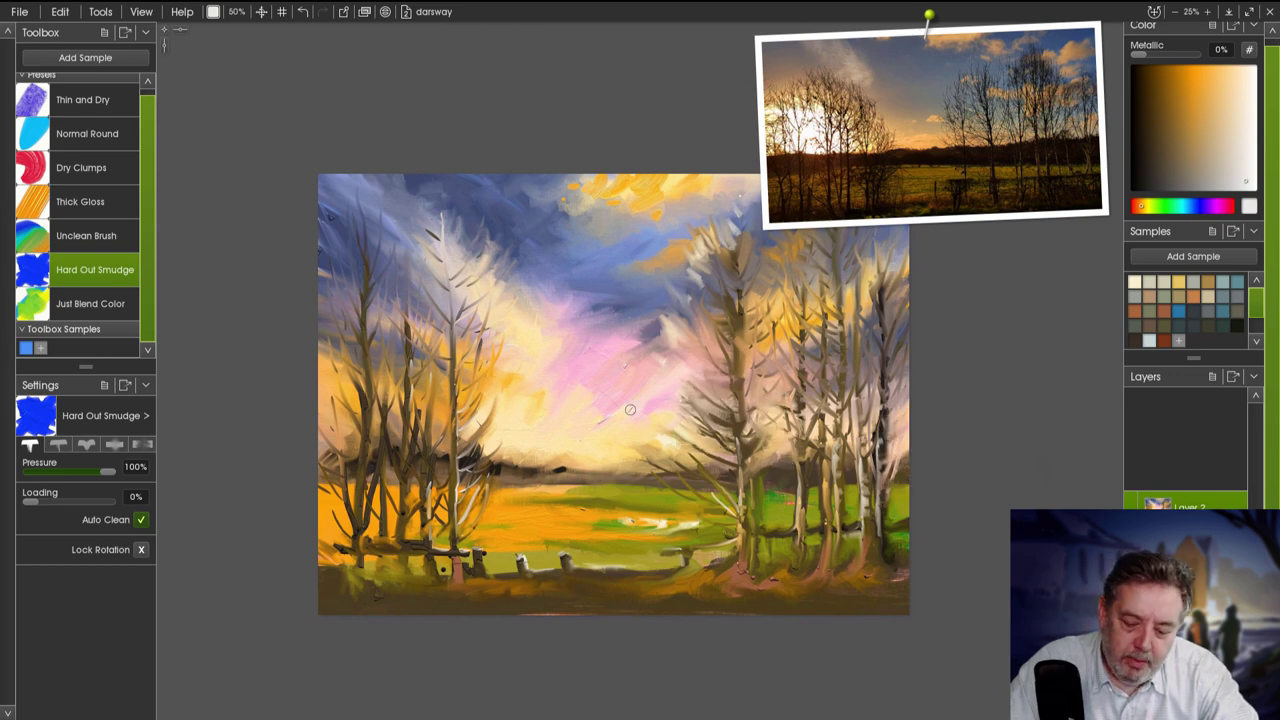
Using the sheep close-up as reference, paint three dark sheep bodies over the field's white marks with Thick Gloss and edge their backs in white.
{"action": "key", "text": "ctrl"}
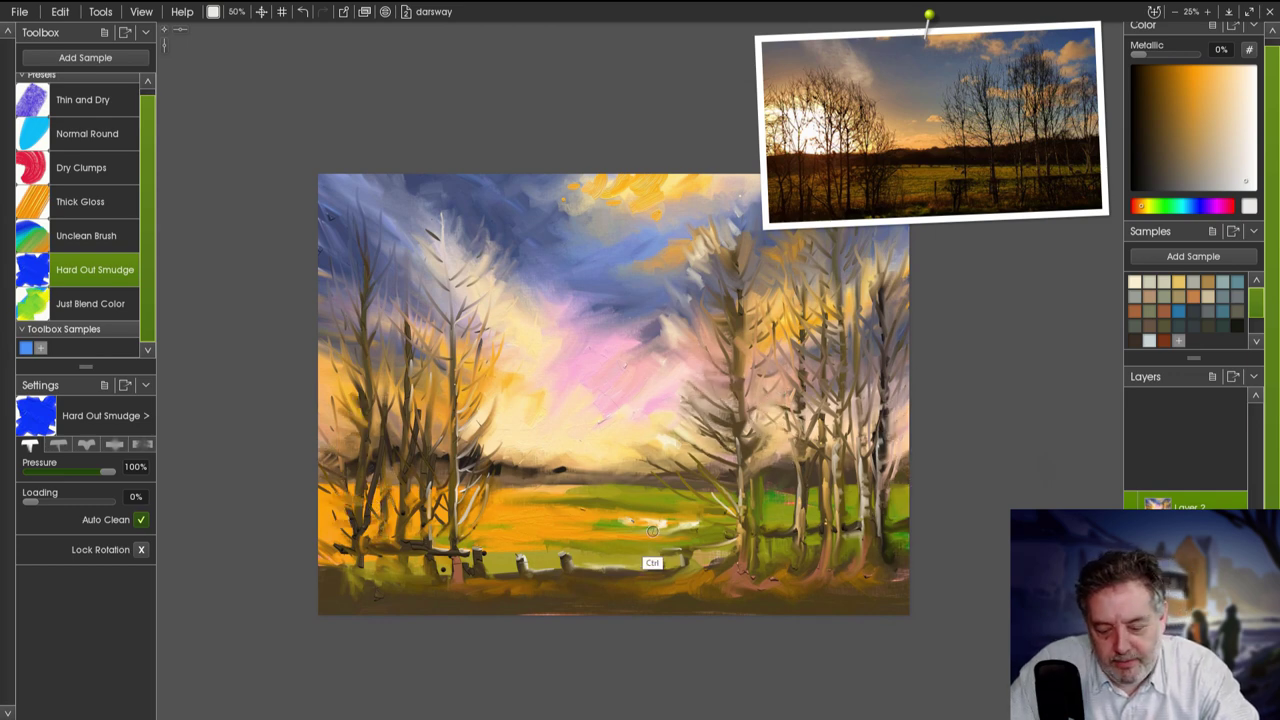
{"action": "scroll", "coordinate": [652, 531], "scroll_direction": "up", "scroll_amount": 6}
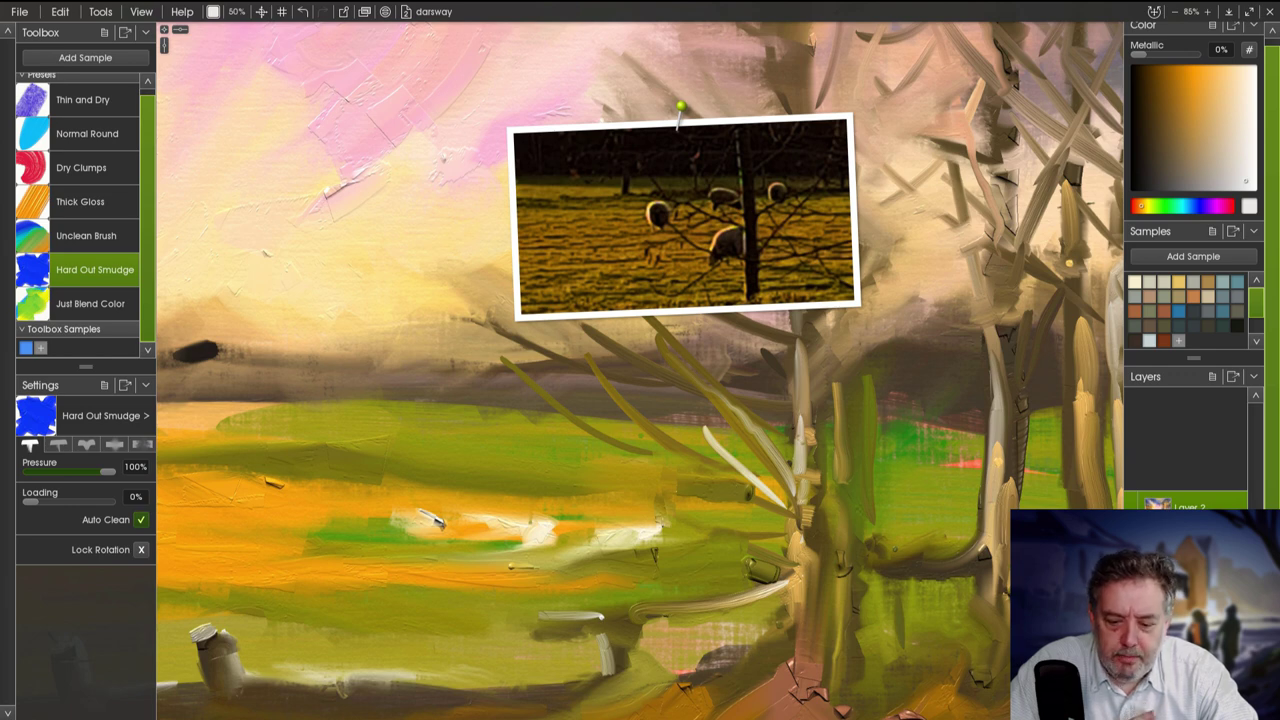
{"action": "left_click", "coordinate": [80, 201]}
{"action": "left_click", "coordinate": [630, 545], "text": "alt"}
{"action": "mouse_move", "coordinate": [602, 540]}
{"action": "left_mouse_down"}
{"action": "mouse_move", "coordinate": [658, 552]}
{"action": "mouse_move", "coordinate": [655, 536]}
{"action": "mouse_move", "coordinate": [639, 553]}
{"action": "mouse_move", "coordinate": [663, 550]}
{"action": "mouse_move", "coordinate": [620, 557]}
{"action": "left_mouse_up"}
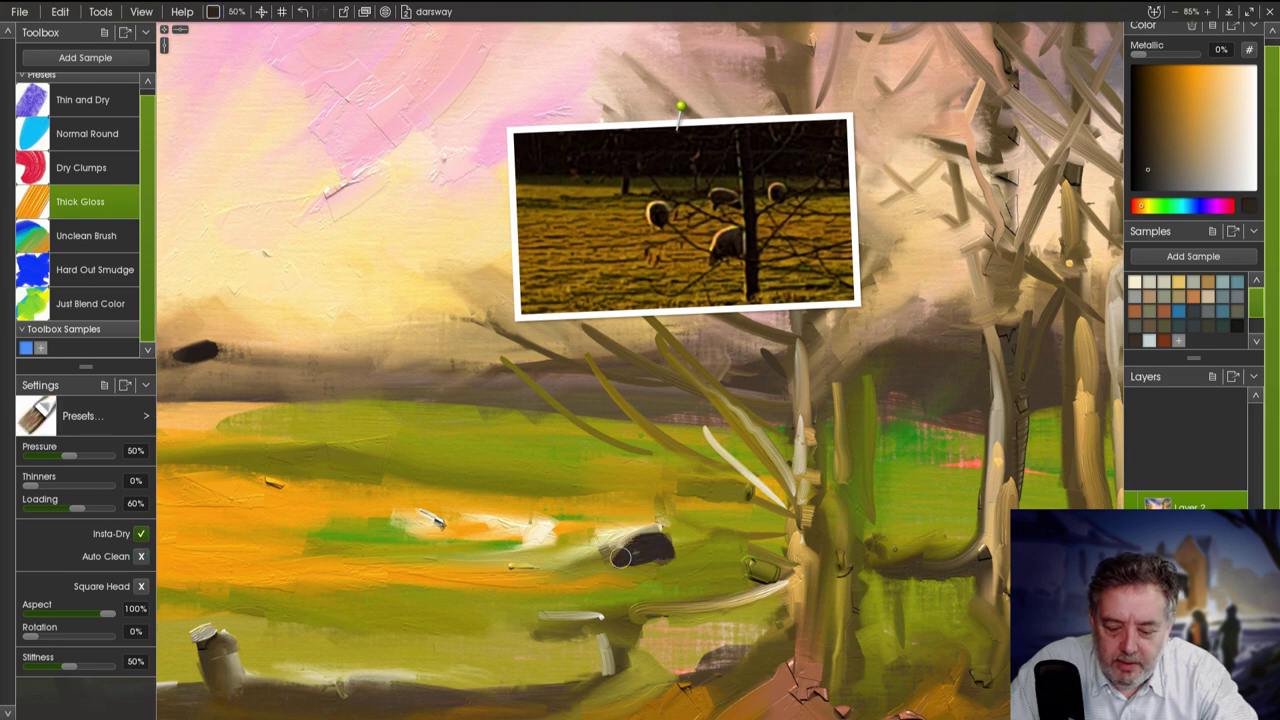
{"action": "left_click_drag", "start_coordinate": [546, 537], "coordinate": [498, 540]}
{"action": "mouse_move", "coordinate": [418, 515]}
{"action": "left_mouse_down"}
{"action": "mouse_move", "coordinate": [428, 550]}
{"action": "mouse_move", "coordinate": [415, 525]}
{"action": "mouse_move", "coordinate": [408, 540]}
{"action": "left_mouse_up"}
{"action": "left_click", "coordinate": [415, 518], "text": "alt"}
{"action": "left_click_drag", "start_coordinate": [503, 532], "coordinate": [535, 522]}
{"action": "mouse_move", "coordinate": [605, 545]}
{"action": "left_mouse_down"}
{"action": "mouse_move", "coordinate": [618, 560]}
{"action": "mouse_move", "coordinate": [640, 530]}
{"action": "mouse_move", "coordinate": [630, 540]}
{"action": "left_mouse_up"}
Blend the white edges and dark bodies of the three sheep with Hard Out Smudge, reducing its size to 34%.
{"action": "left_click", "coordinate": [625, 532], "text": "alt"}
{"action": "key", "text": "6"}
{"action": "left_click_drag", "start_coordinate": [405, 515], "coordinate": [450, 570]}
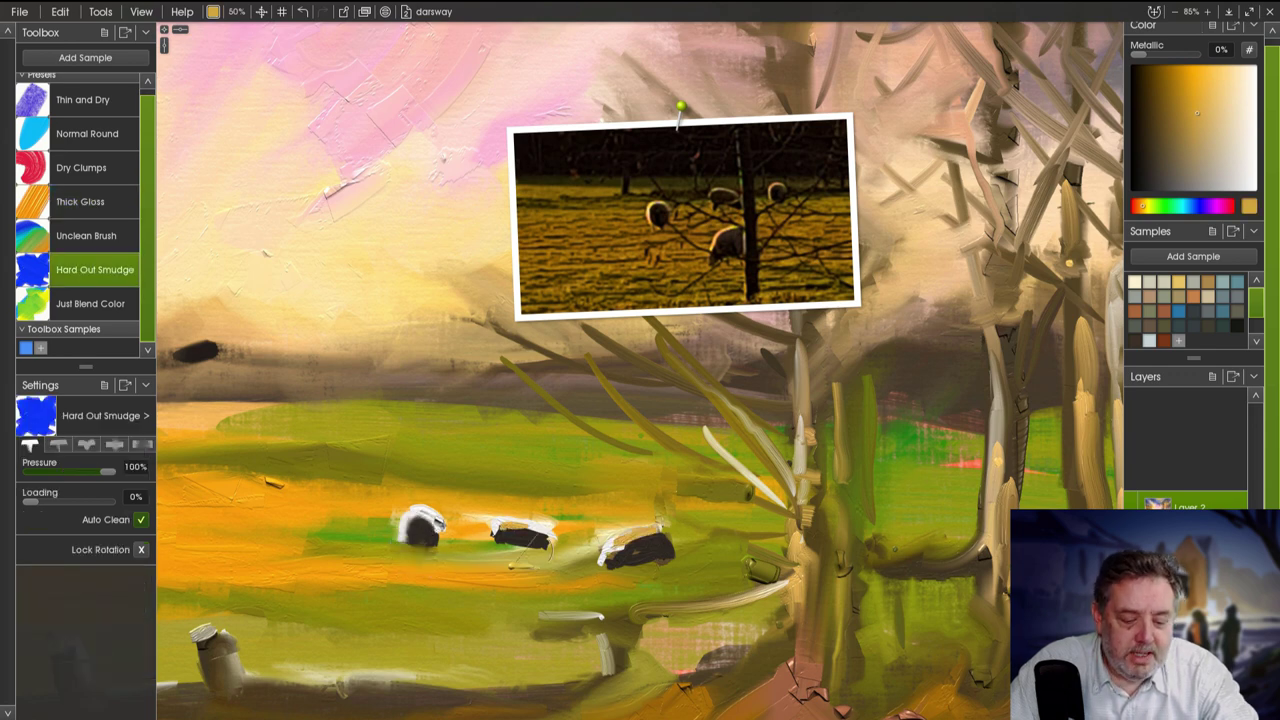
{"action": "mouse_move", "coordinate": [500, 525]}
{"action": "left_mouse_down"}
{"action": "mouse_move", "coordinate": [550, 560]}
{"action": "mouse_move", "coordinate": [545, 520]}
{"action": "mouse_move", "coordinate": [570, 540]}
{"action": "left_mouse_up"}
{"action": "key", "text": "bracketleft"}
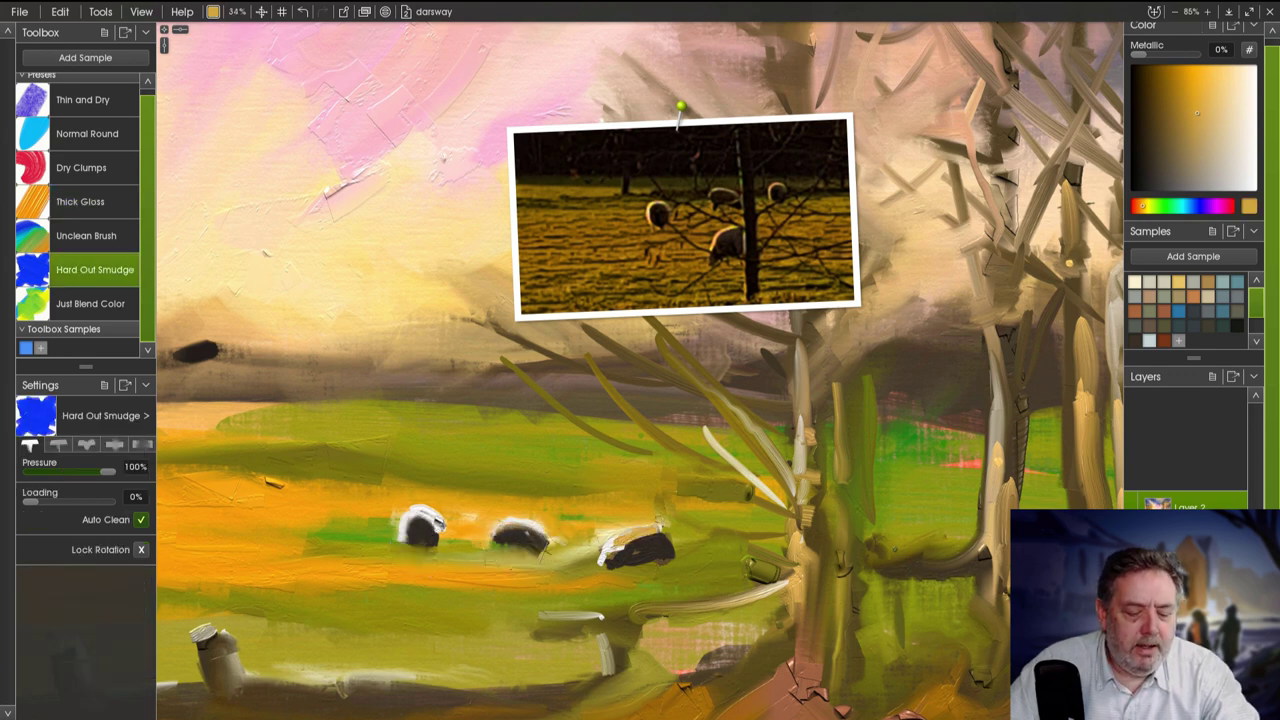
{"action": "left_click_drag", "start_coordinate": [425, 500], "coordinate": [432, 535]}
{"action": "left_click_drag", "start_coordinate": [600, 540], "coordinate": [695, 585]}
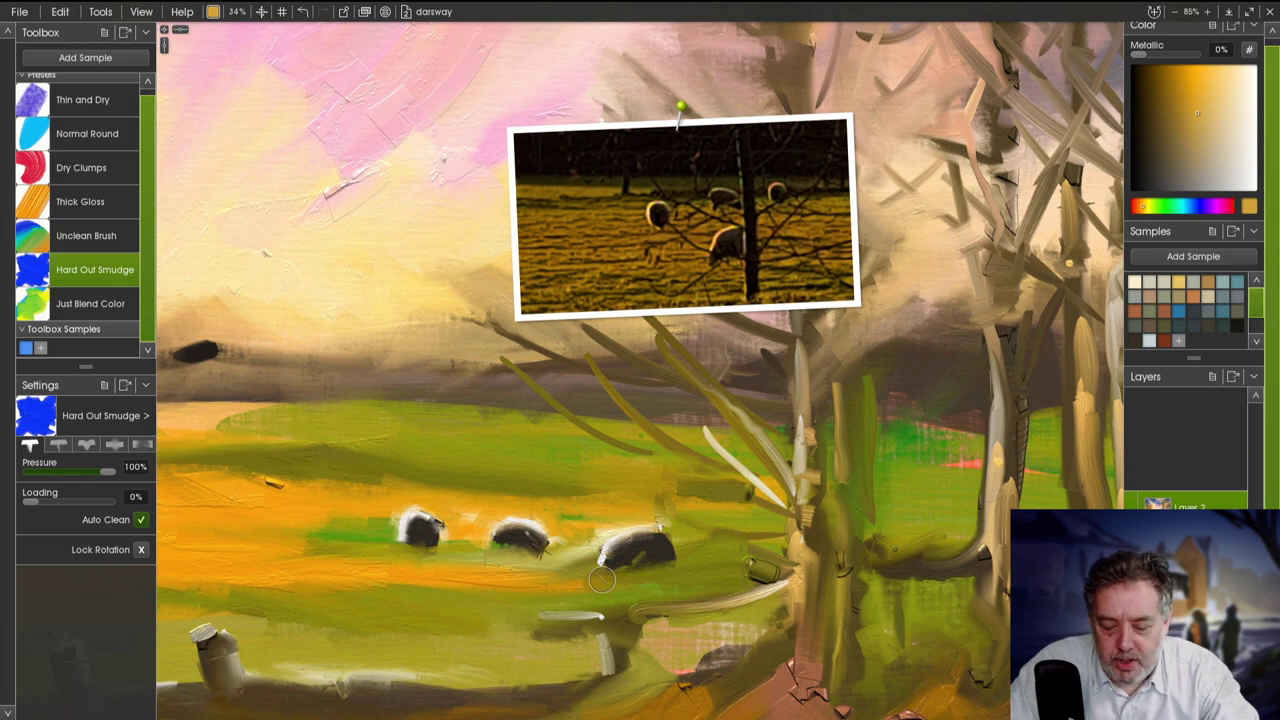
Lay olive-green tube paint beneath the sheep and over the fence posts between the tree groups, and smudge it into the field.
{"action": "left_click_drag", "start_coordinate": [610, 570], "coordinate": [540, 585]}
{"action": "scroll", "coordinate": [494, 637], "scroll_direction": "down", "scroll_amount": 1}
{"action": "scroll", "coordinate": [494, 637], "scroll_direction": "down", "scroll_amount": 5}
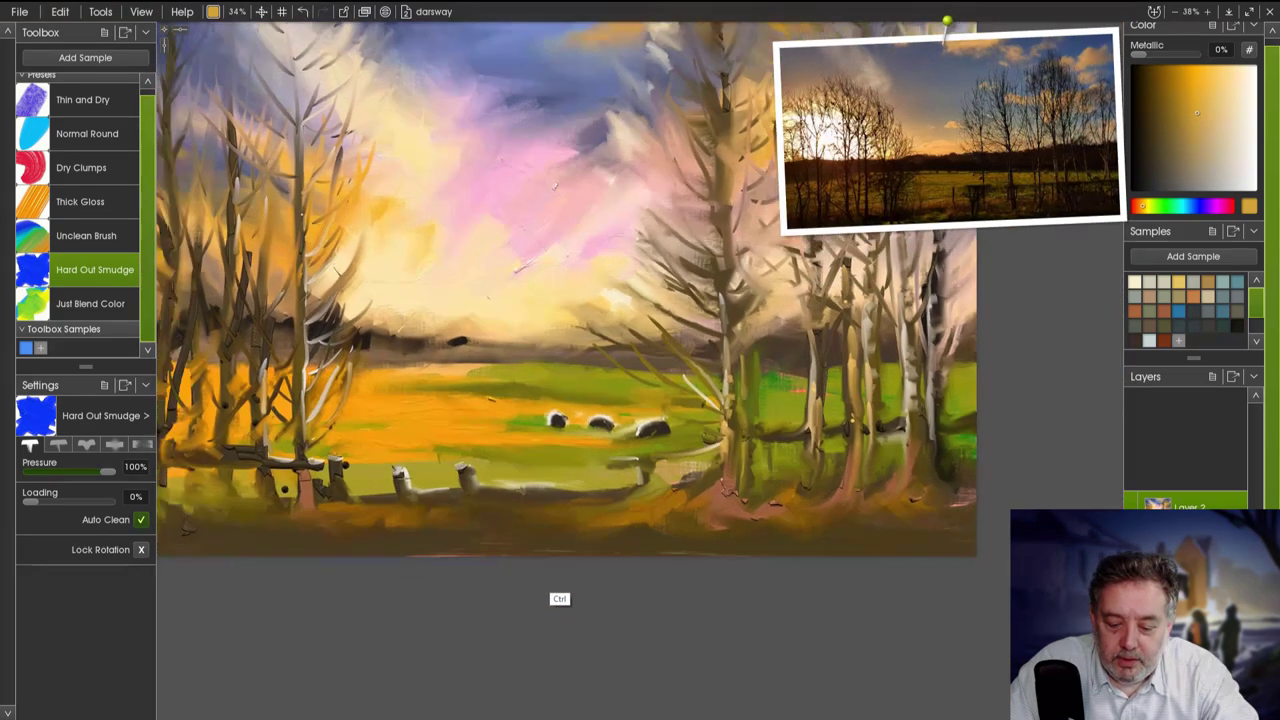
{"action": "scroll", "coordinate": [585, 558], "scroll_direction": "down", "scroll_amount": 1}
{"action": "left_click", "coordinate": [760, 548], "text": "alt"}
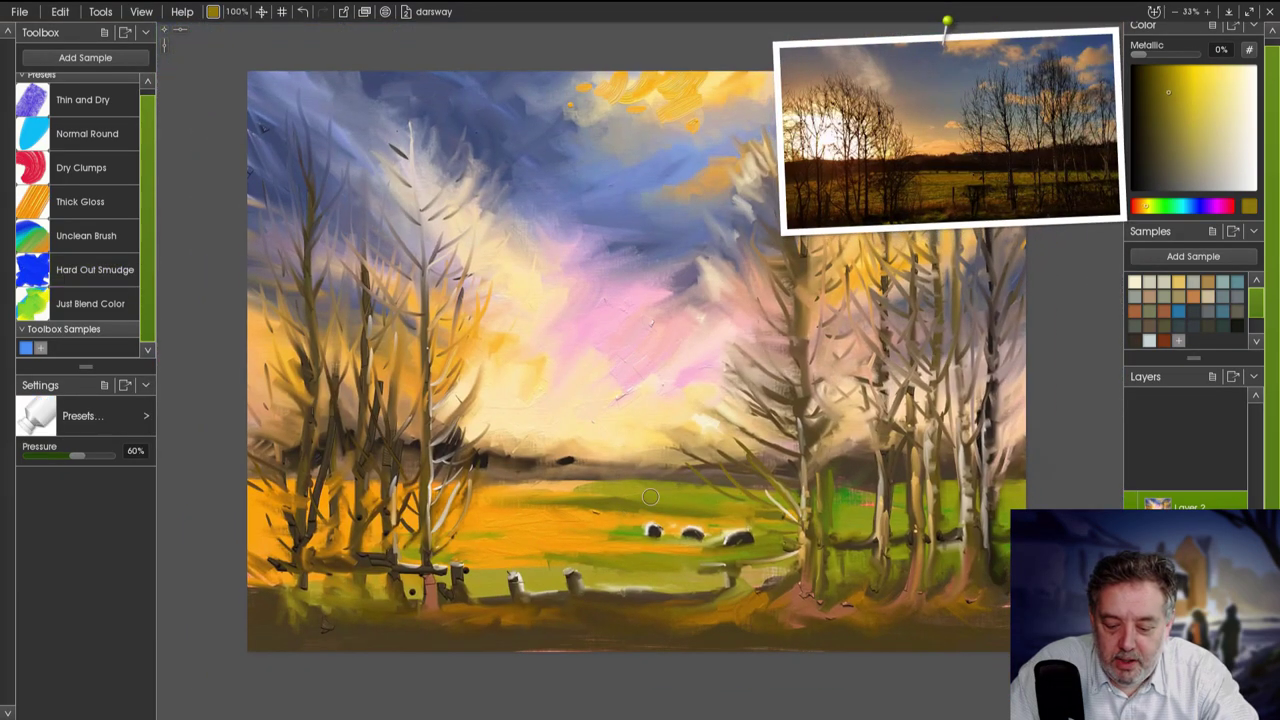
{"action": "mouse_move", "coordinate": [782, 548]}
{"action": "left_mouse_down"}
{"action": "mouse_move", "coordinate": [618, 543]}
{"action": "mouse_move", "coordinate": [788, 549]}
{"action": "mouse_move", "coordinate": [738, 546]}
{"action": "mouse_move", "coordinate": [764, 556]}
{"action": "left_mouse_up"}
{"action": "left_click_drag", "start_coordinate": [651, 543], "coordinate": [502, 545]}
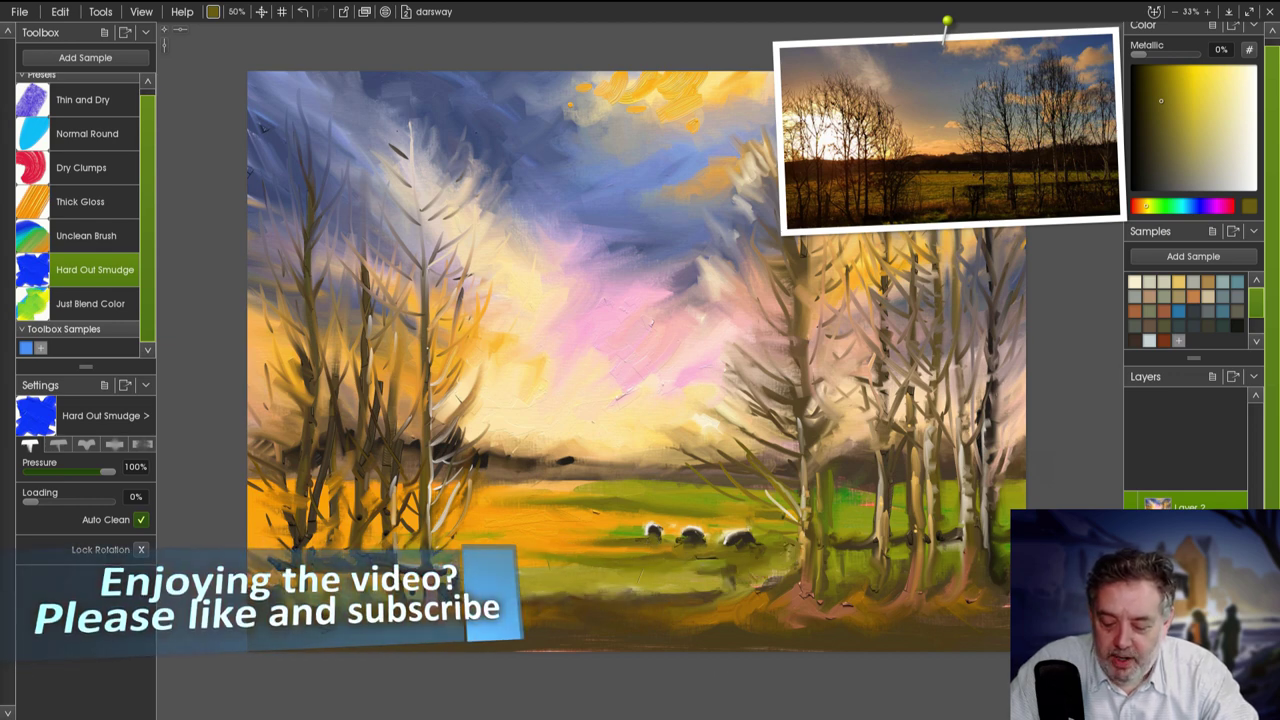
{"action": "key", "text": "e"}
{"action": "key", "text": "e"}
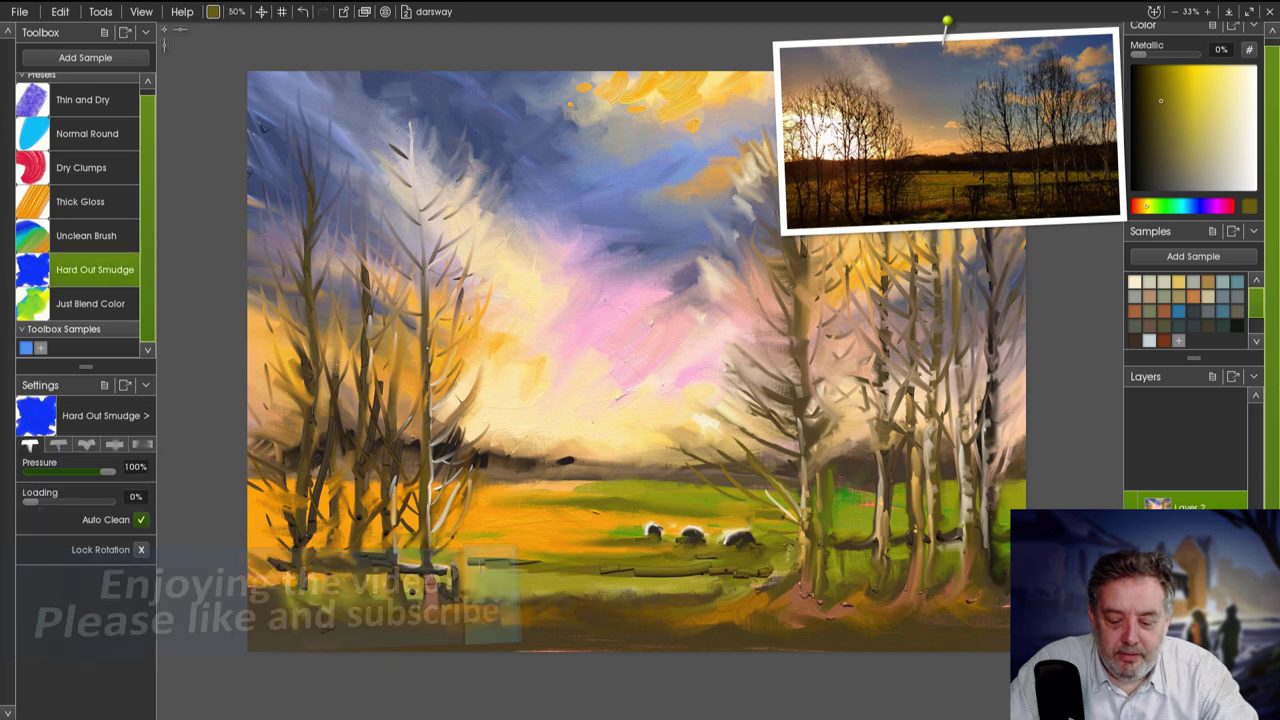
Dab orange-brown tube paint along the foreground bank and smudge it into the ground, also blending the foot of the innermost left tree.
{"action": "left_click", "coordinate": [748, 644], "text": "alt"}
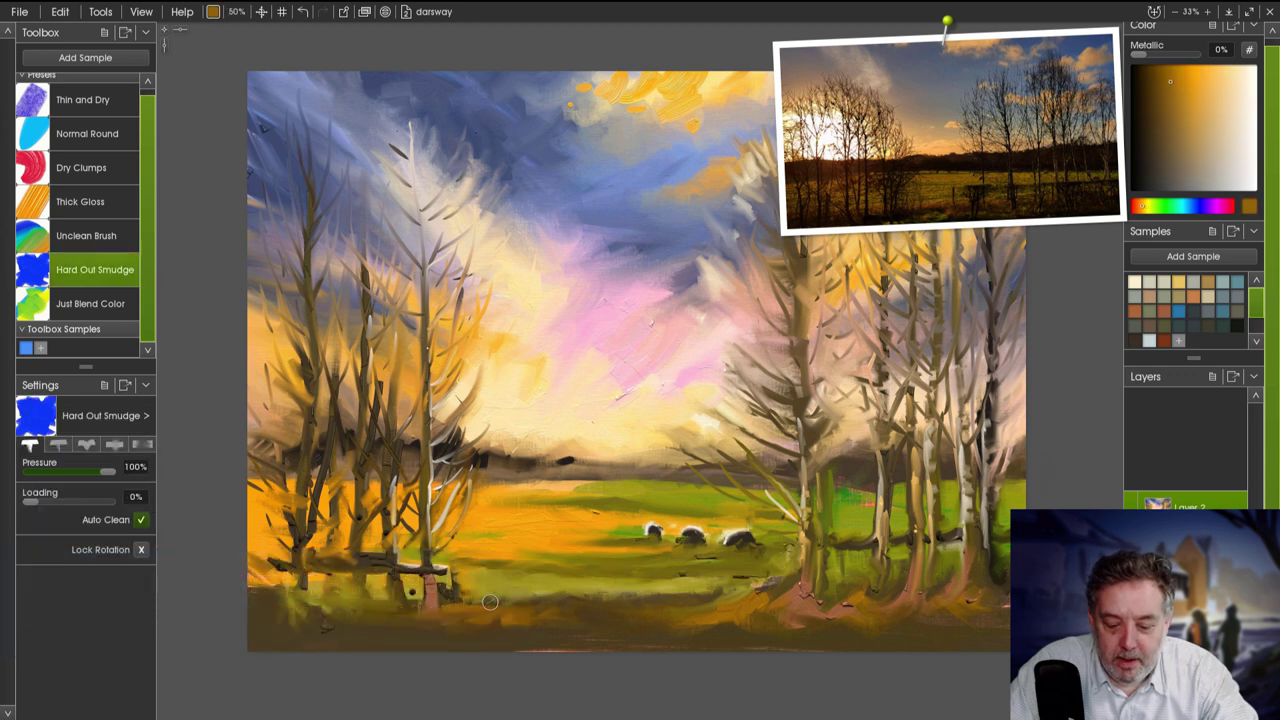
{"action": "key", "text": "e"}
{"action": "left_click", "coordinate": [664, 597]}
{"action": "left_click", "coordinate": [697, 597]}
{"action": "left_click", "coordinate": [603, 604]}
{"action": "left_click", "coordinate": [568, 600]}
{"action": "key", "text": "e"}
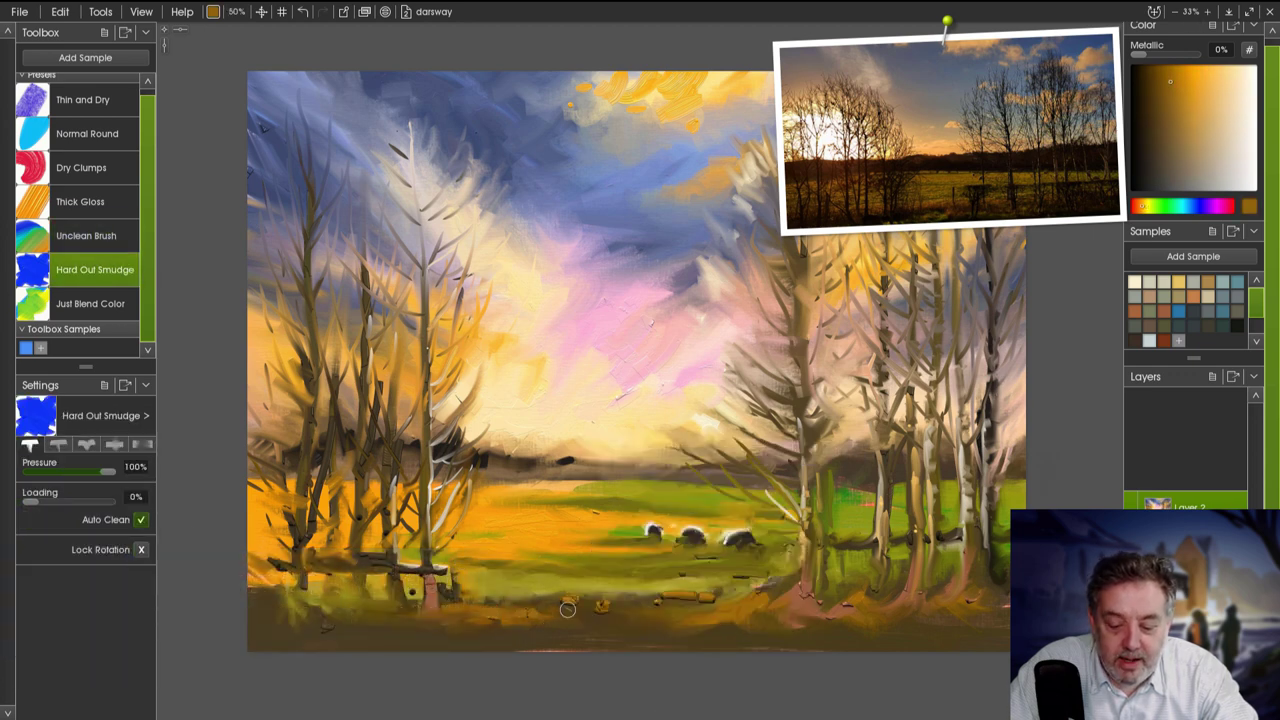
{"action": "mouse_move", "coordinate": [609, 610]}
{"action": "left_mouse_down"}
{"action": "mouse_move", "coordinate": [715, 595]}
{"action": "mouse_move", "coordinate": [648, 593]}
{"action": "left_mouse_up"}
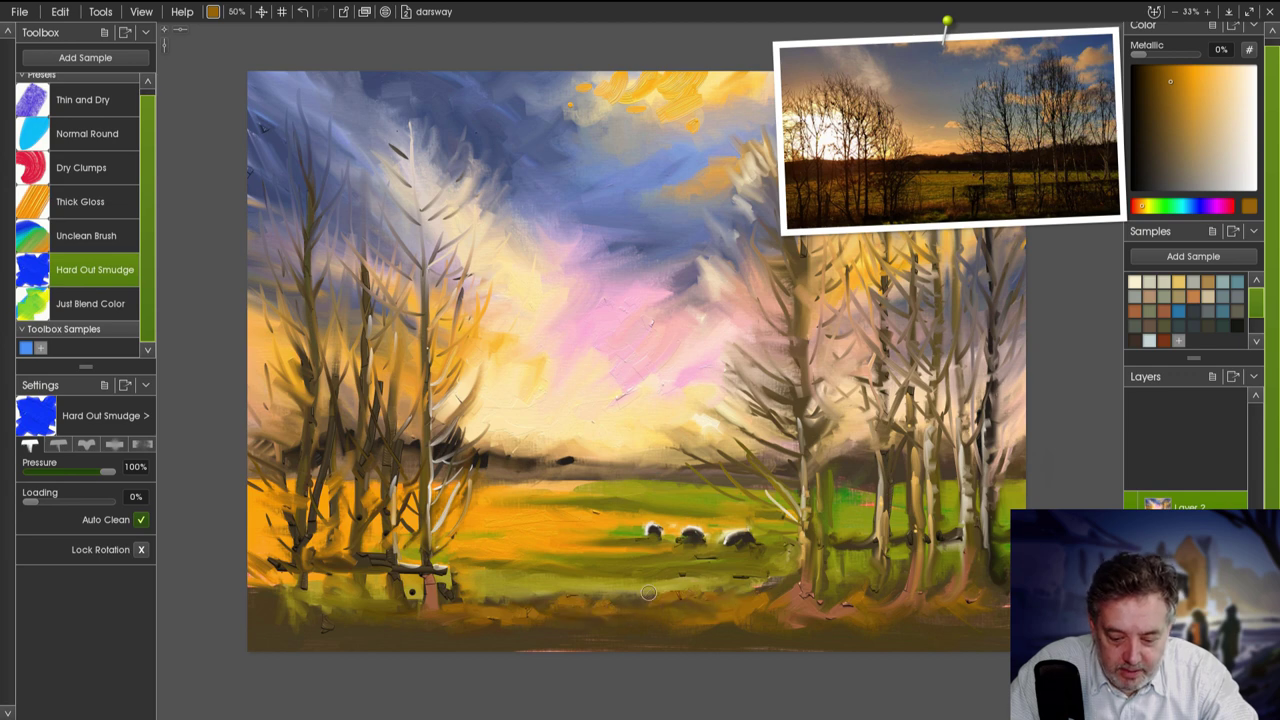
{"action": "mouse_move", "coordinate": [451, 568]}
{"action": "left_mouse_down"}
{"action": "mouse_move", "coordinate": [466, 572]}
{"action": "mouse_move", "coordinate": [430, 592]}
{"action": "left_mouse_up"}
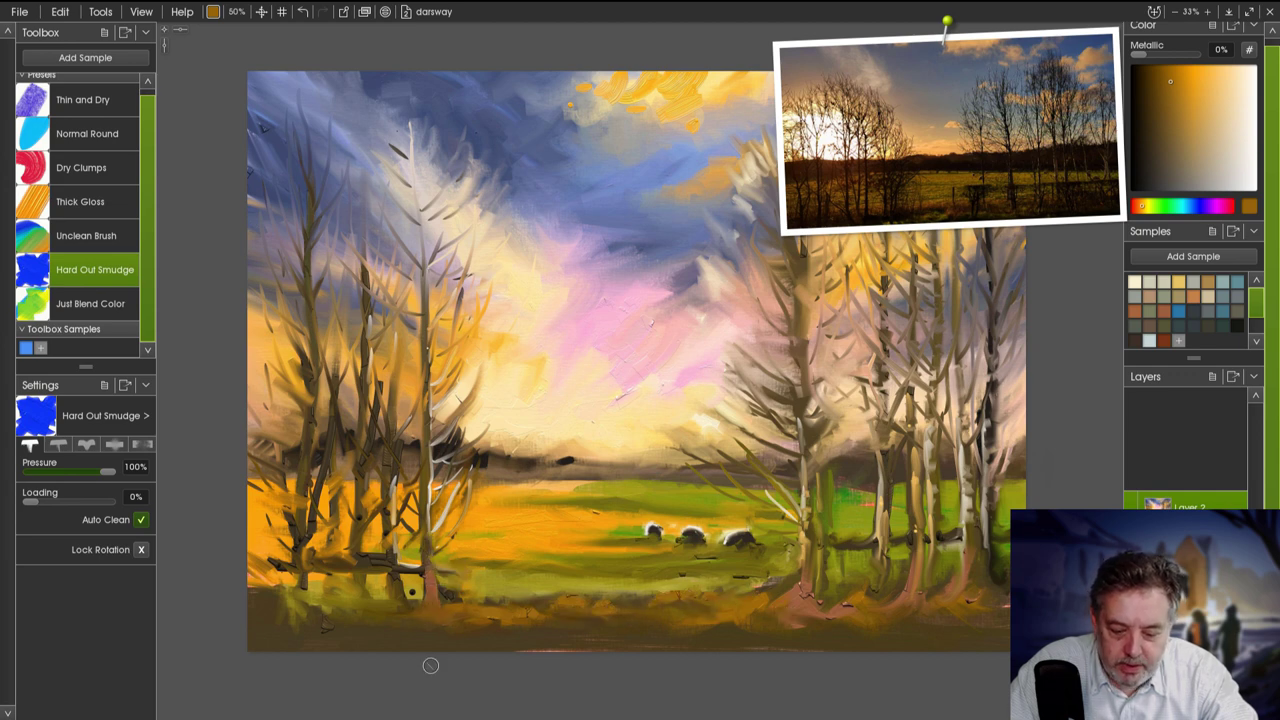
{"action": "left_click", "coordinate": [381, 569], "text": "alt"}
{"action": "key", "text": "e"}
{"action": "key", "text": "r"}
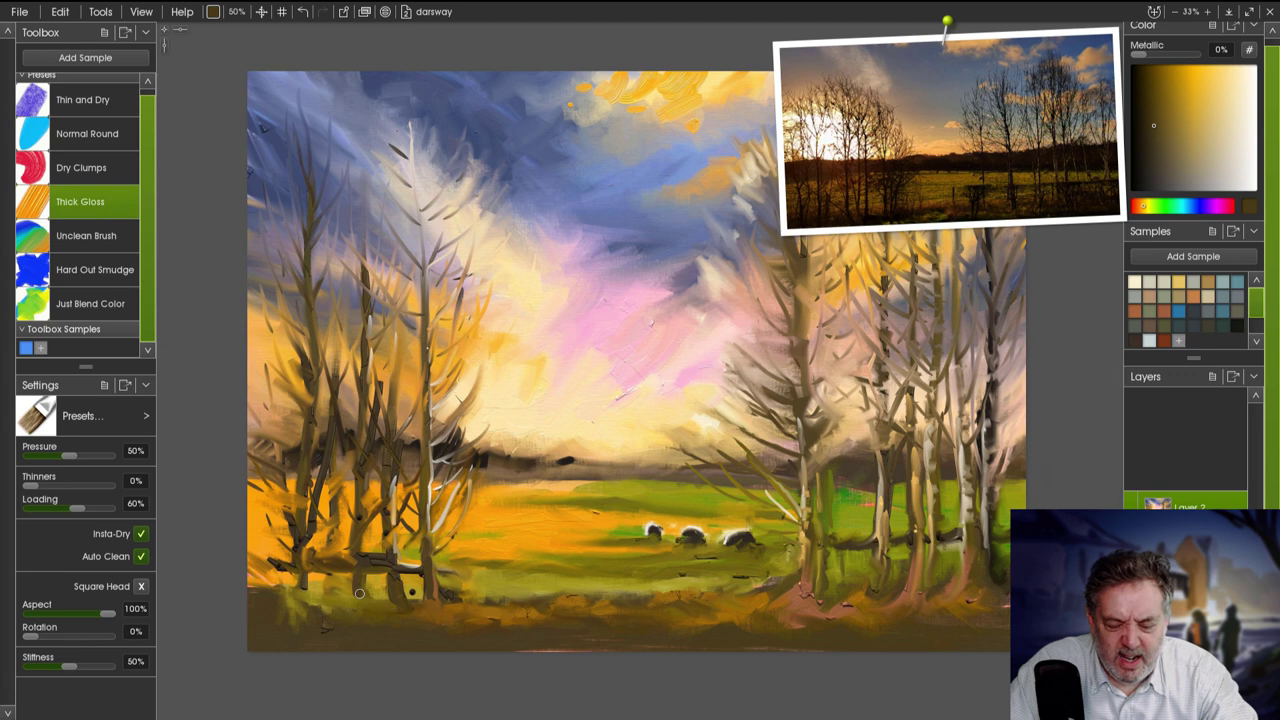
{"action": "left_click_drag", "start_coordinate": [666, 95], "coordinate": [516, 96]}
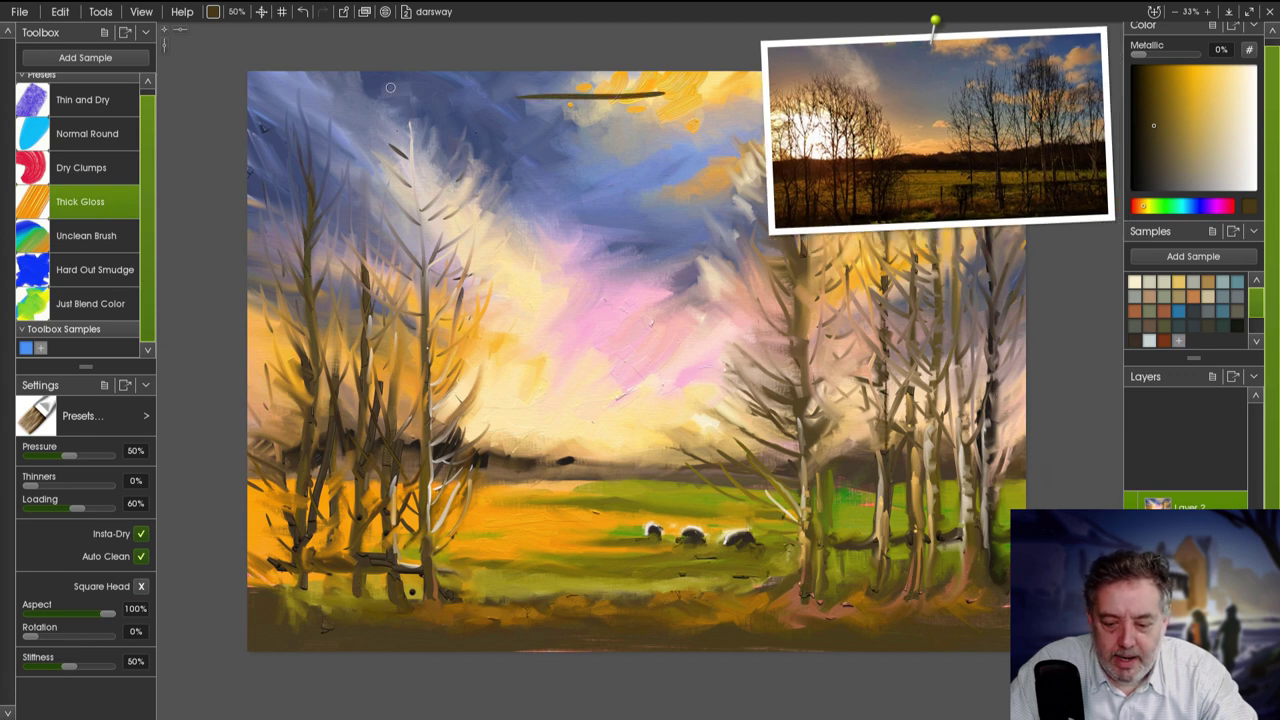
{"action": "key", "text": "ctrl+z"}
Save the painting and streak pale yellow Thick Gloss light across the far edge of the field, smudging it into the grass.
{"action": "key", "text": "ctrl+s"}
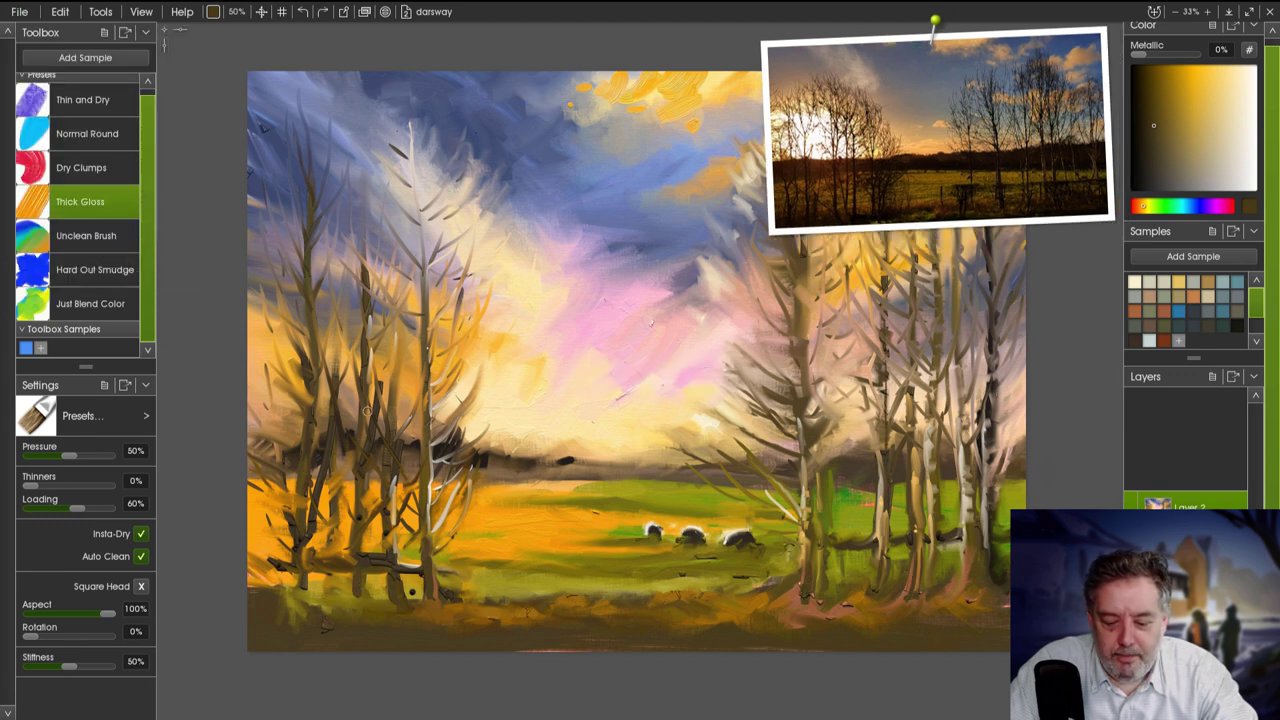
{"action": "key", "text": "h"}
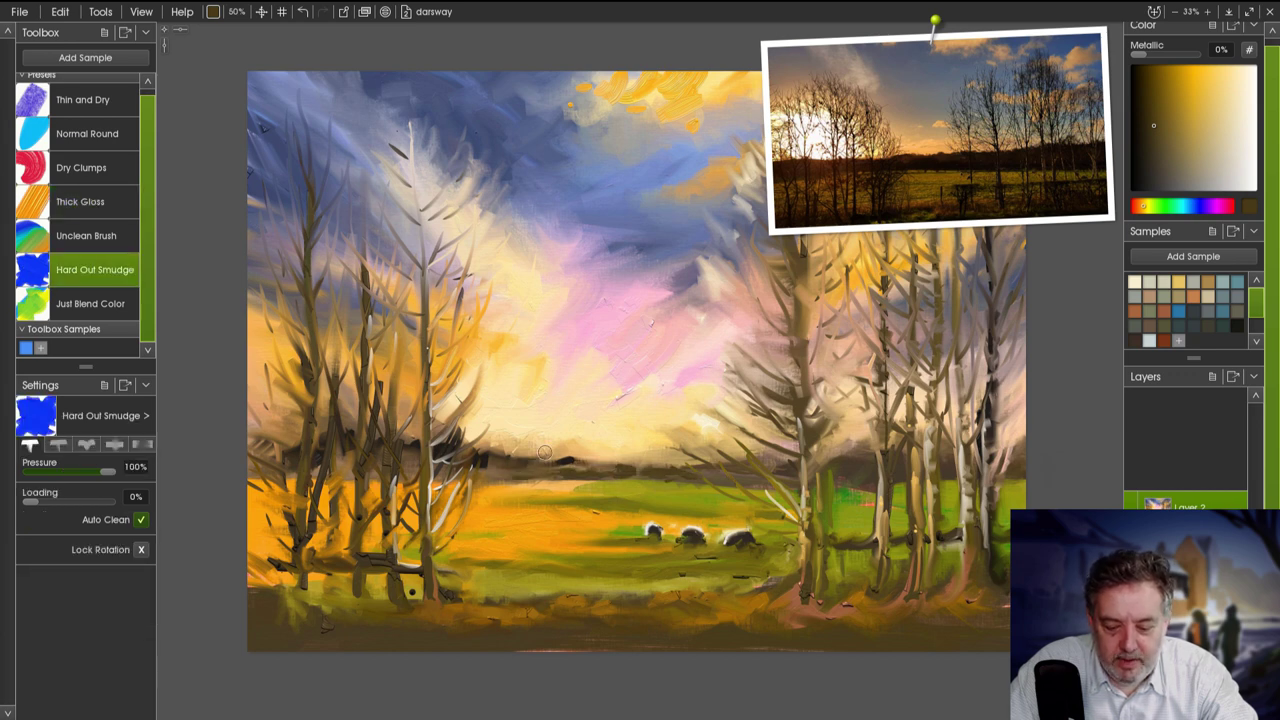
{"action": "key", "text": "t"}
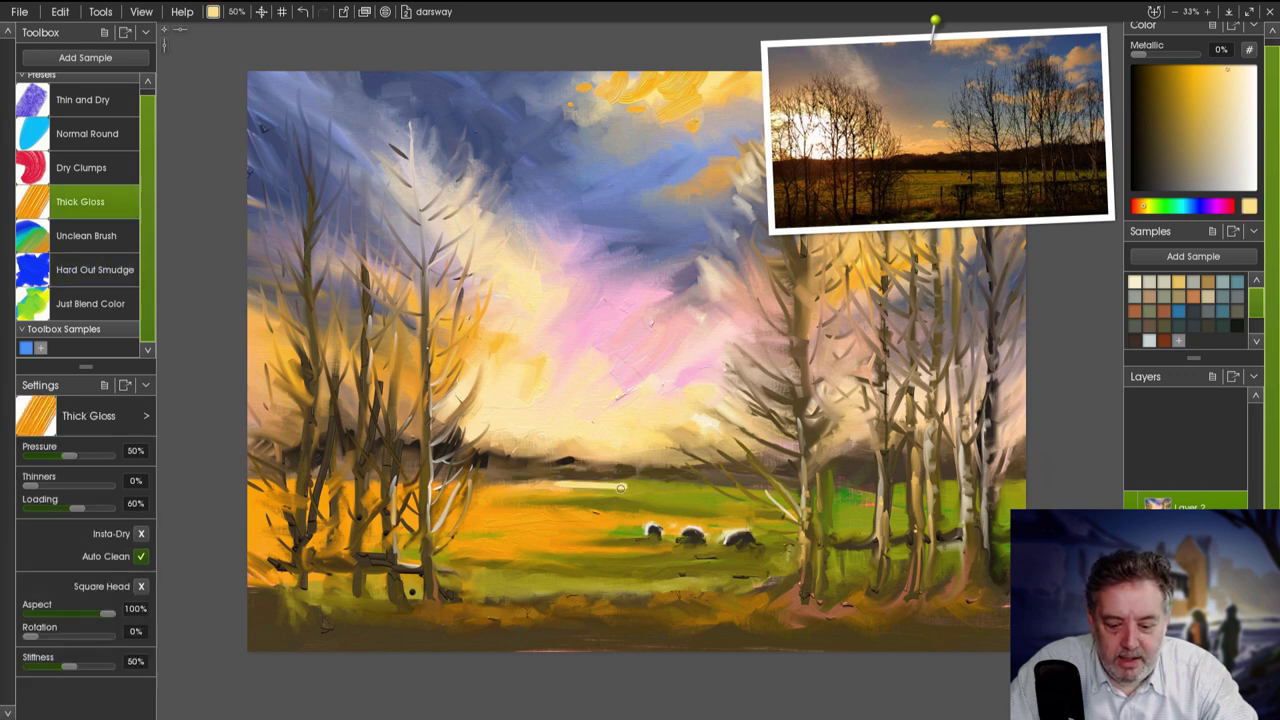
{"action": "left_click_drag", "start_coordinate": [514, 486], "coordinate": [722, 512]}
{"action": "key", "text": "h"}
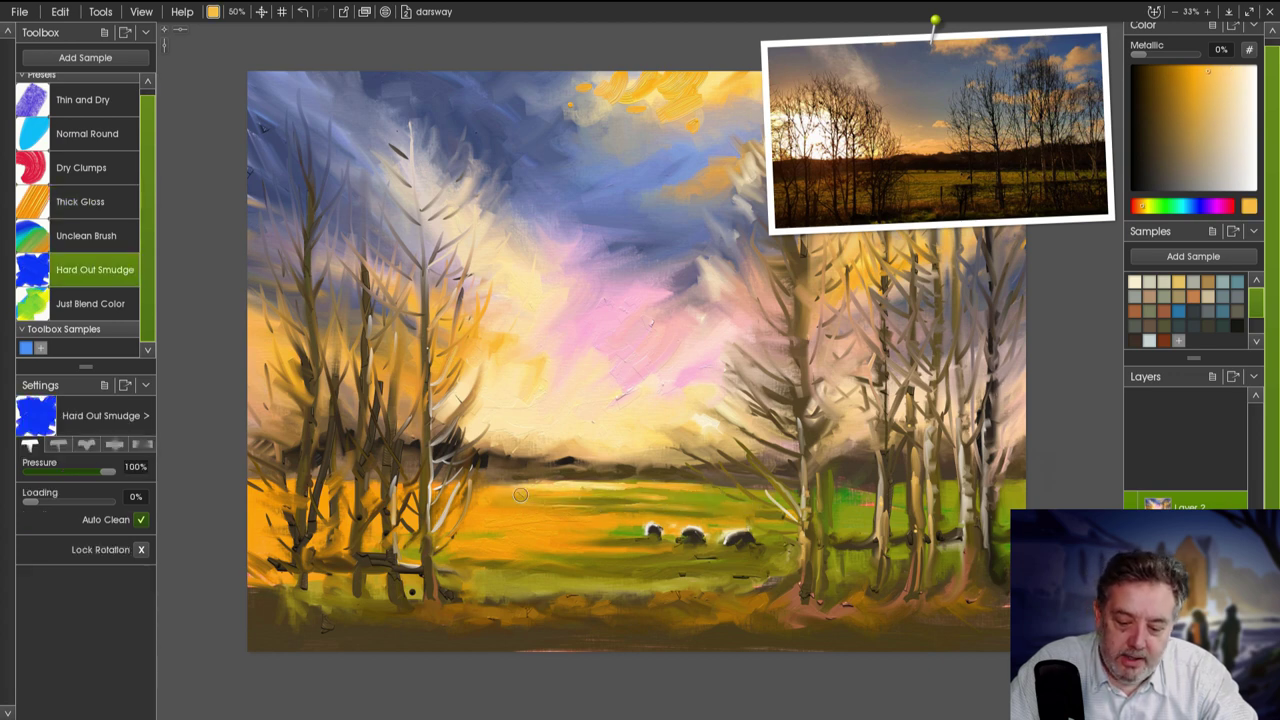
Paint thin upright brown stems with Thick Gloss at 50% size beside and among the left-hand trees and the right-hand trees.
{"action": "key", "text": "t"}
{"action": "left_click", "coordinate": [423, 586], "text": "alt"}
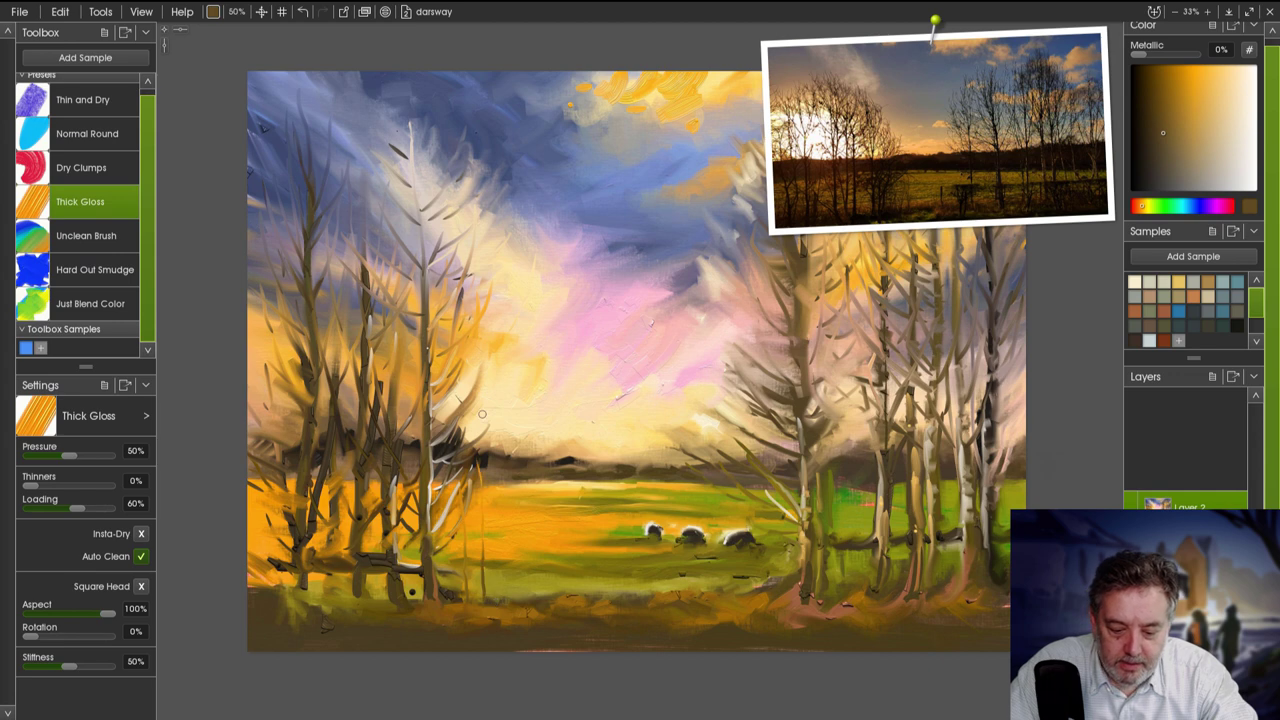
{"action": "left_click_drag", "start_coordinate": [502, 600], "coordinate": [495, 440]}
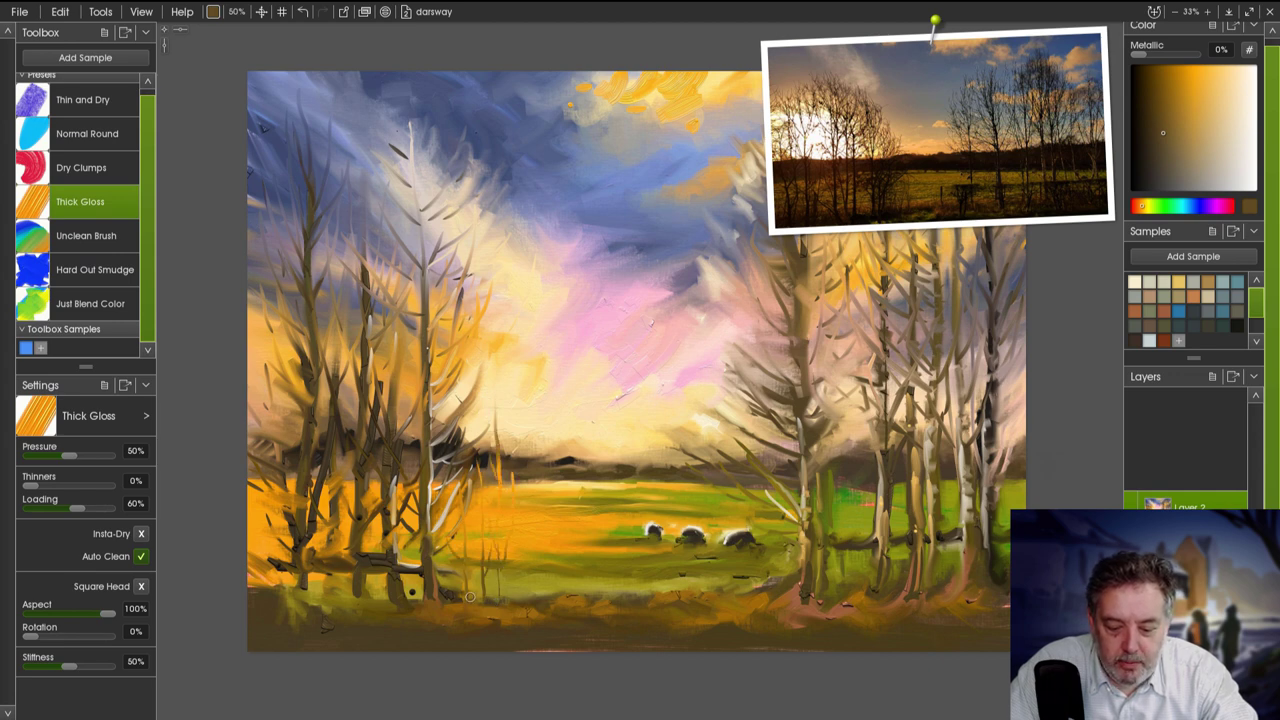
{"action": "mouse_move", "coordinate": [411, 522]}
{"action": "left_mouse_down"}
{"action": "mouse_move", "coordinate": [409, 597]}
{"action": "mouse_move", "coordinate": [343, 522]}
{"action": "left_mouse_up"}
{"action": "left_click_drag", "start_coordinate": [276, 506], "coordinate": [278, 558]}
{"action": "left_click_drag", "start_coordinate": [864, 462], "coordinate": [860, 578]}
{"action": "left_click_drag", "start_coordinate": [850, 398], "coordinate": [850, 522]}
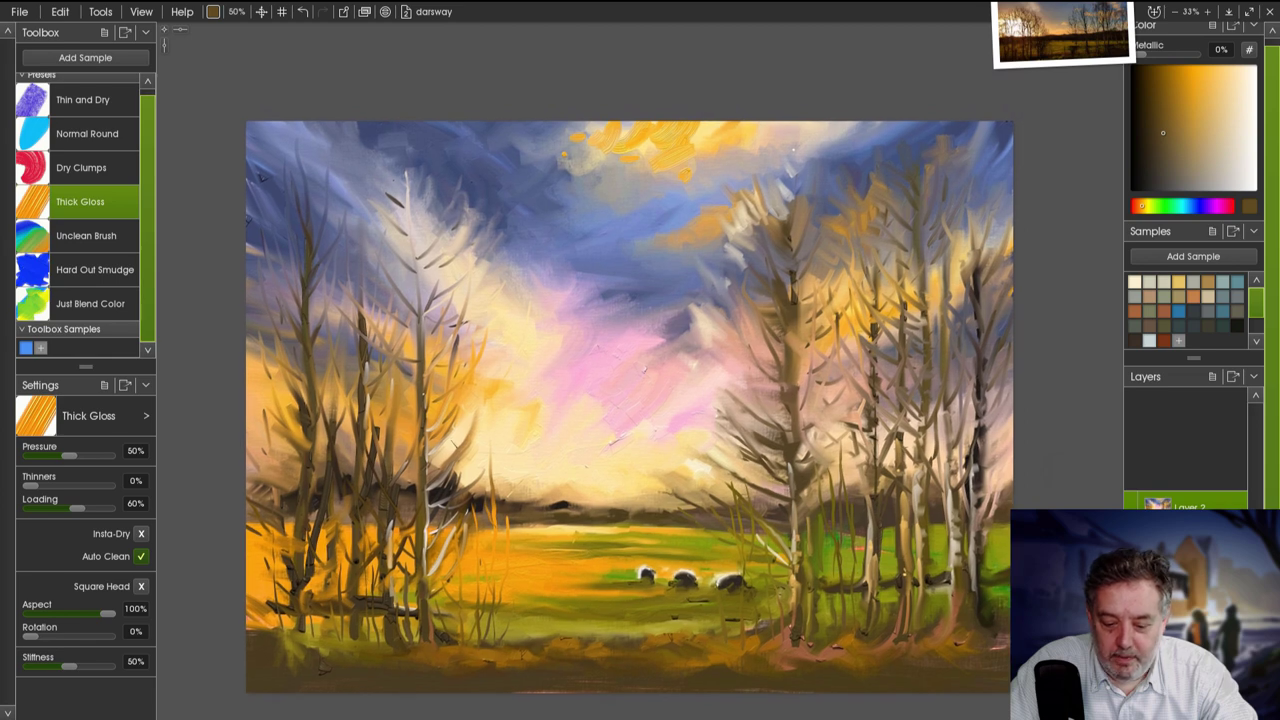
Extend the golden-yellow cloud at the top of the sky with Thick Gloss dabs at 100% size.
{"action": "left_click", "coordinate": [640, 136], "text": "alt"}
{"action": "left_click_drag", "start_coordinate": [518, 142], "coordinate": [552, 118]}
{"action": "mouse_move", "coordinate": [676, 176]}
{"action": "left_mouse_down"}
{"action": "mouse_move", "coordinate": [742, 204]}
{"action": "mouse_move", "coordinate": [634, 150]}
{"action": "left_mouse_up"}
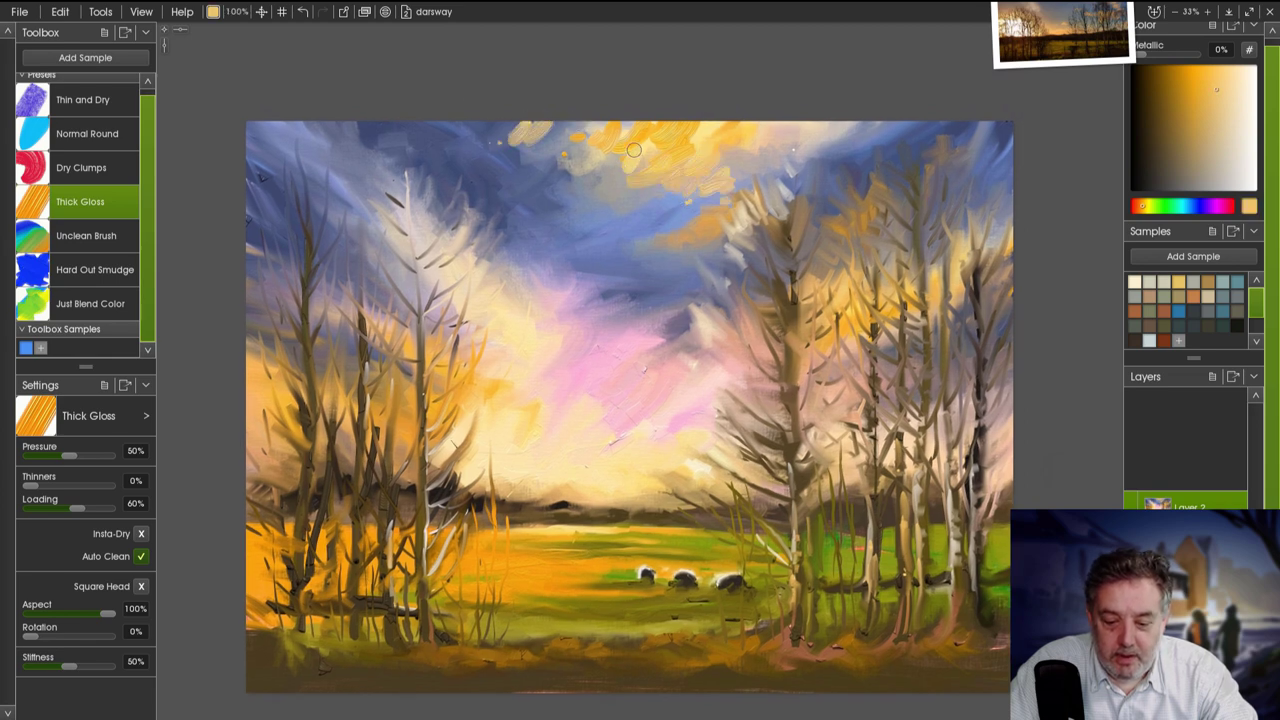
Try dabbing golden-yellow clouds above the right-hand trees, using the enlarged reference photo as a guide.
{"action": "left_click_drag", "start_coordinate": [1058, 60], "coordinate": [510, 575]}
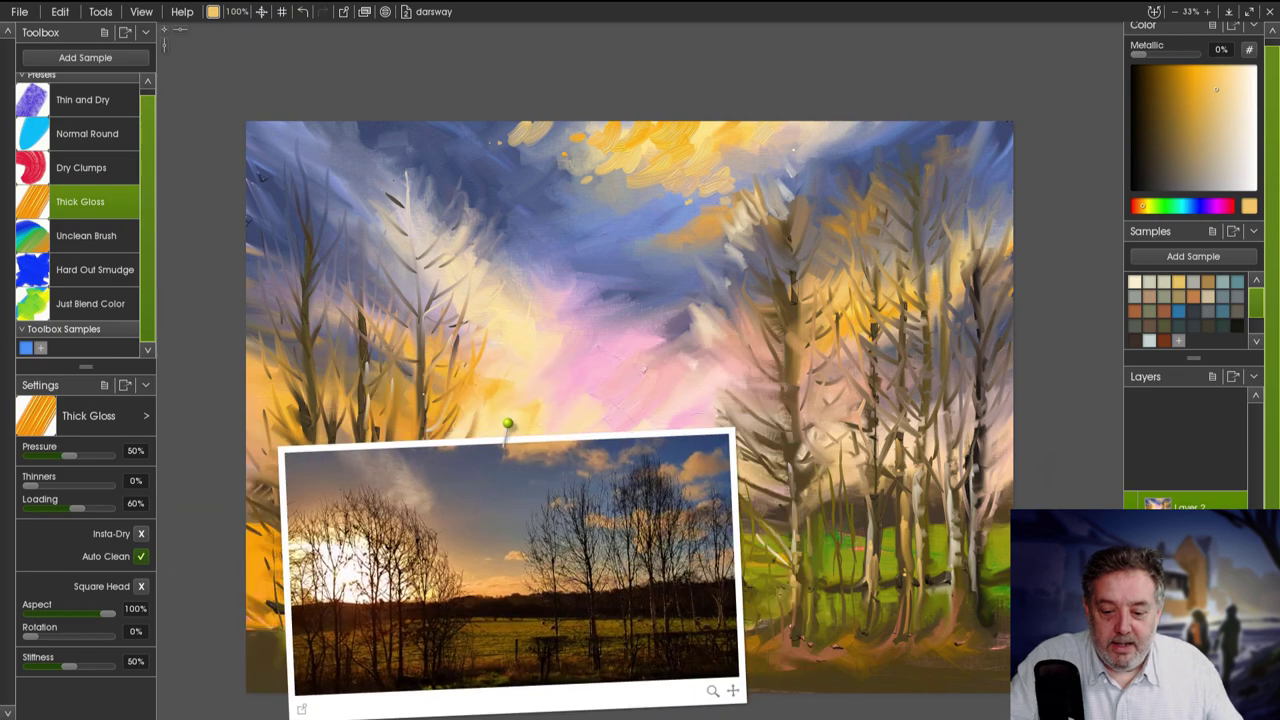
{"action": "mouse_move", "coordinate": [822, 192]}
{"action": "left_mouse_down"}
{"action": "mouse_move", "coordinate": [848, 162]}
{"action": "mouse_move", "coordinate": [934, 122]}
{"action": "left_mouse_up"}
{"action": "left_click_drag", "start_coordinate": [808, 180], "coordinate": [764, 177]}
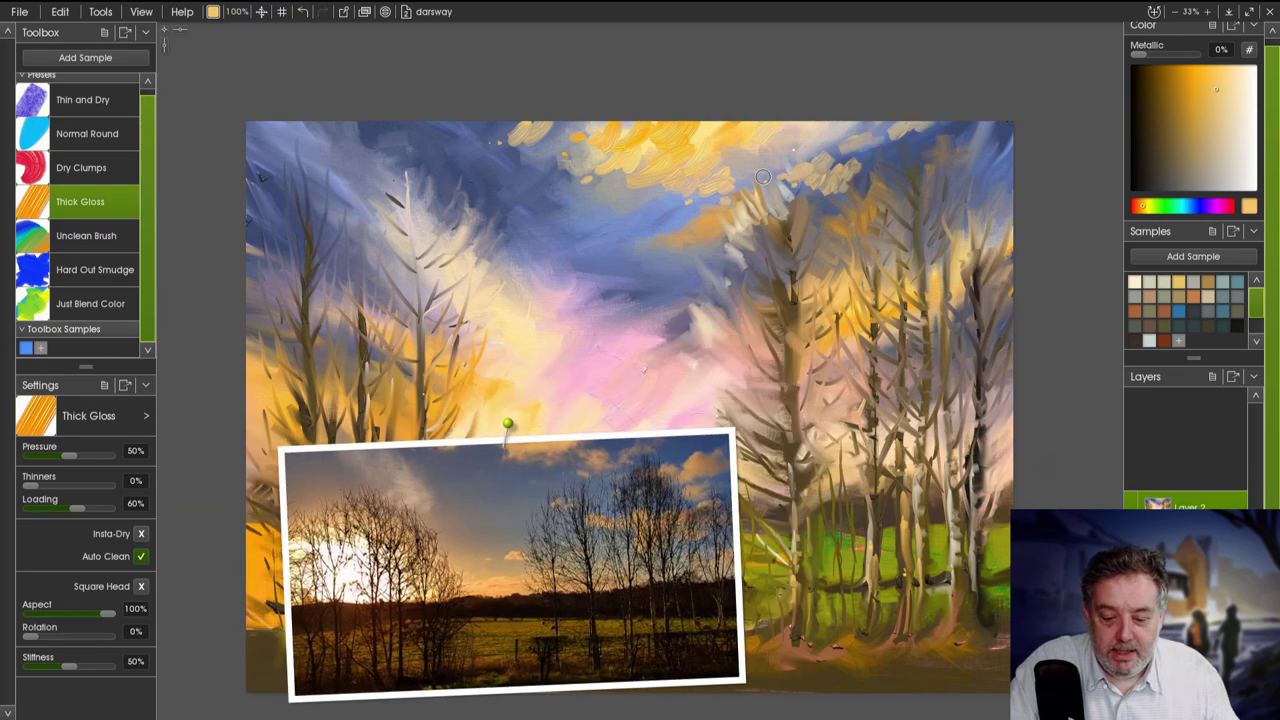
{"action": "mouse_move", "coordinate": [512, 565]}
{"action": "left_mouse_down"}
{"action": "mouse_move", "coordinate": [1050, 478]}
{"action": "mouse_move", "coordinate": [695, 715]}
{"action": "mouse_move", "coordinate": [790, 150]}
{"action": "mouse_move", "coordinate": [1003, 60]}
{"action": "left_mouse_up"}
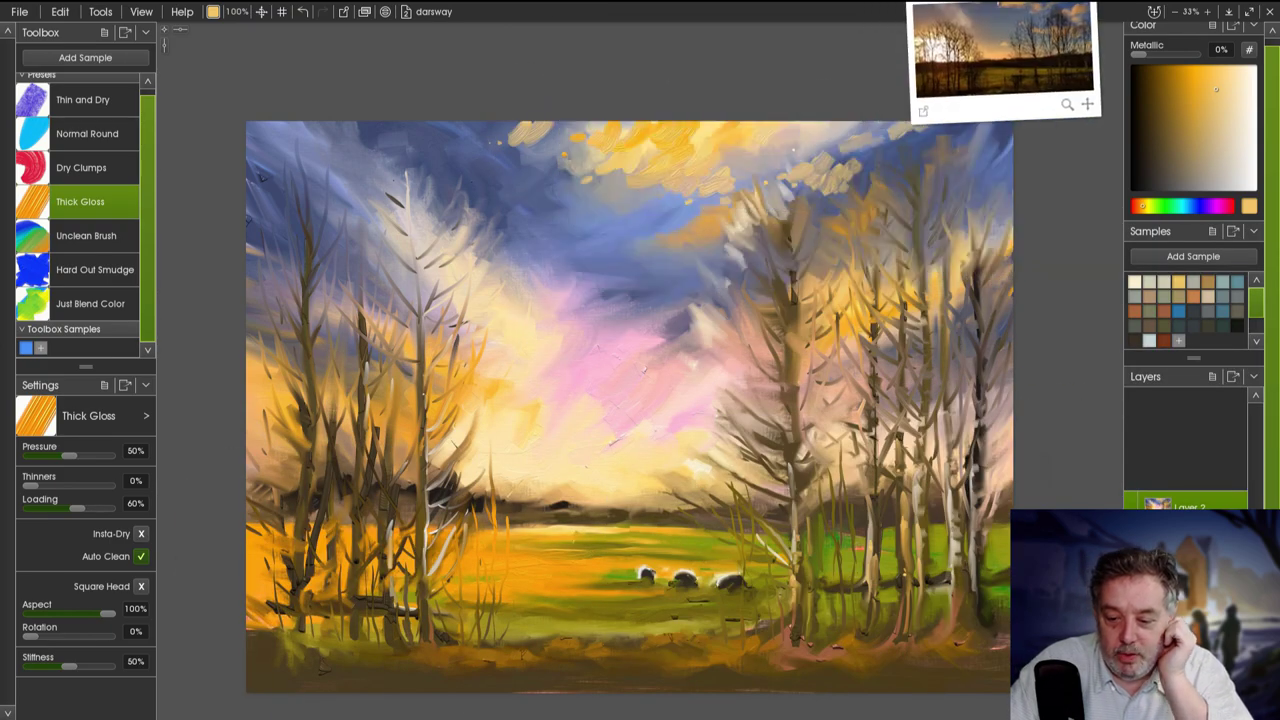
{"action": "left_click", "coordinate": [916, 477], "text": "alt"}
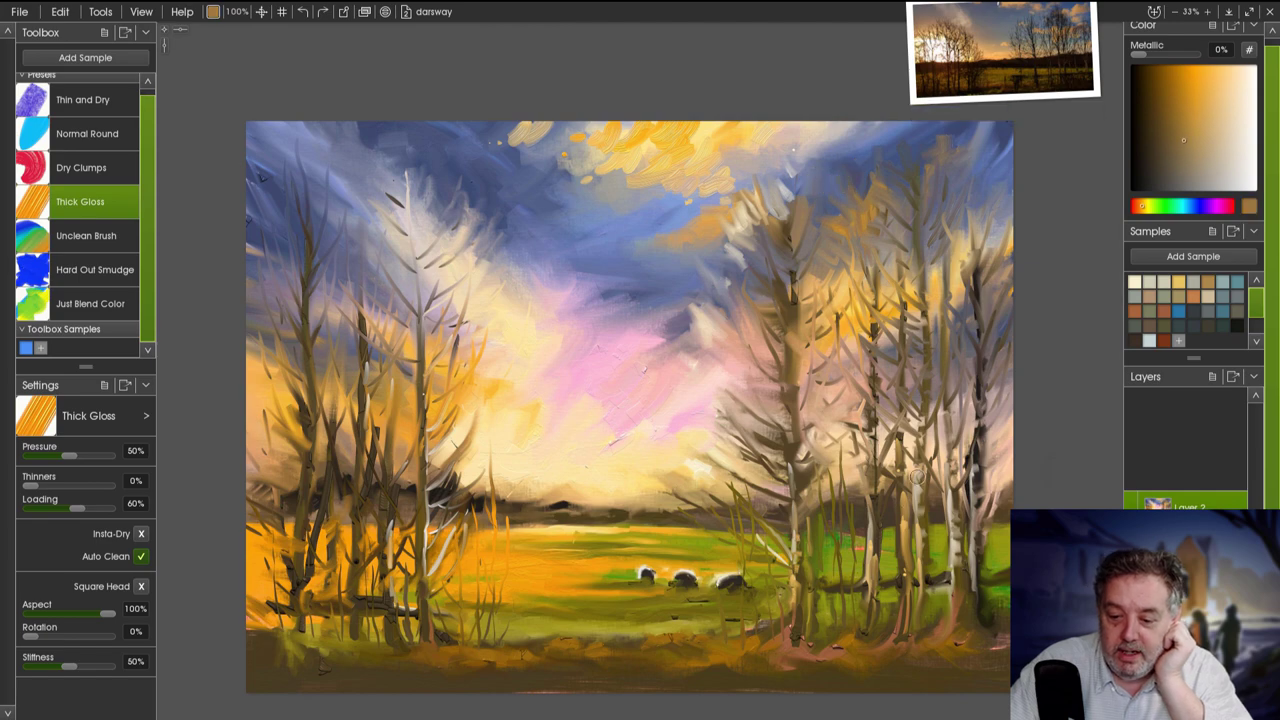
Sign the artist's name in the lower-left corner of the painting with olive Thick Gloss at 18% size.
{"action": "scroll", "coordinate": [306, 680], "scroll_direction": "up", "scroll_amount": 5}
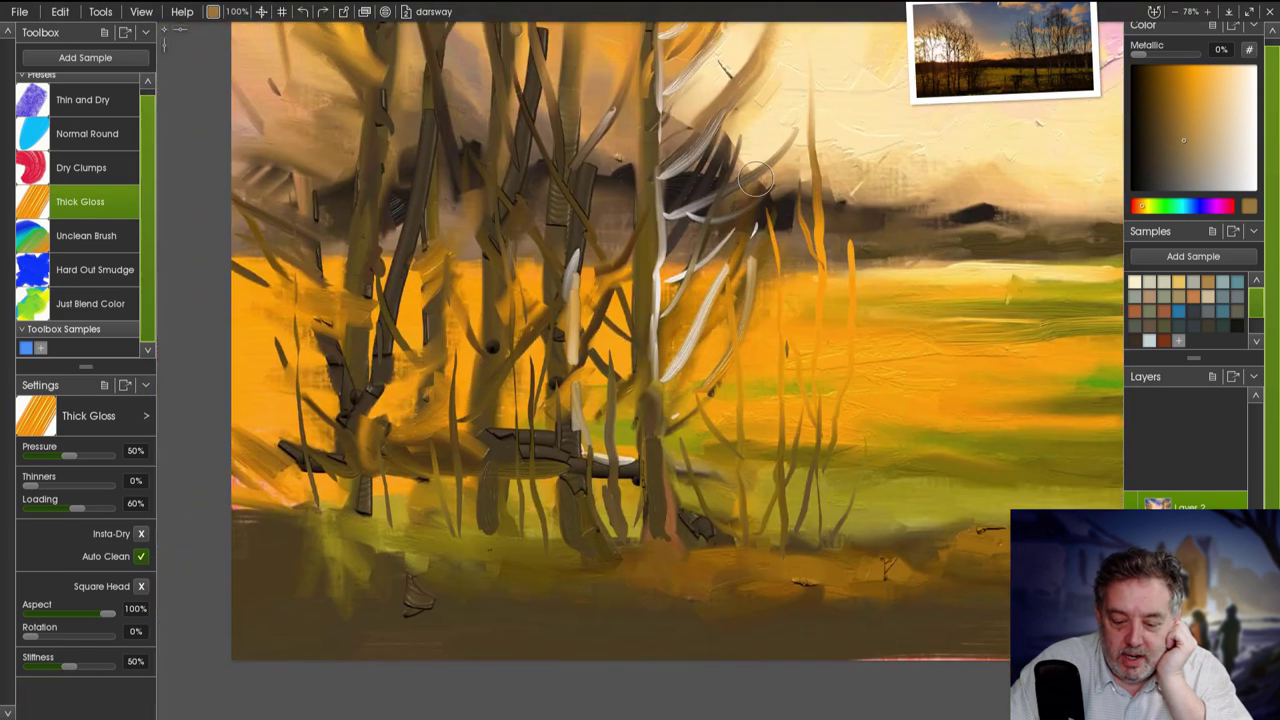
{"action": "left_click", "coordinate": [338, 521], "text": "alt"}
{"action": "mouse_move", "coordinate": [284, 603]}
{"action": "left_mouse_down"}
{"action": "mouse_move", "coordinate": [262, 632]}
{"action": "mouse_move", "coordinate": [520, 616]}
{"action": "left_mouse_up"}
{"action": "scroll", "coordinate": [440, 591], "scroll_direction": "down", "scroll_amount": 3}
{"action": "scroll", "coordinate": [640, 360], "scroll_direction": "up", "scroll_amount": 2}
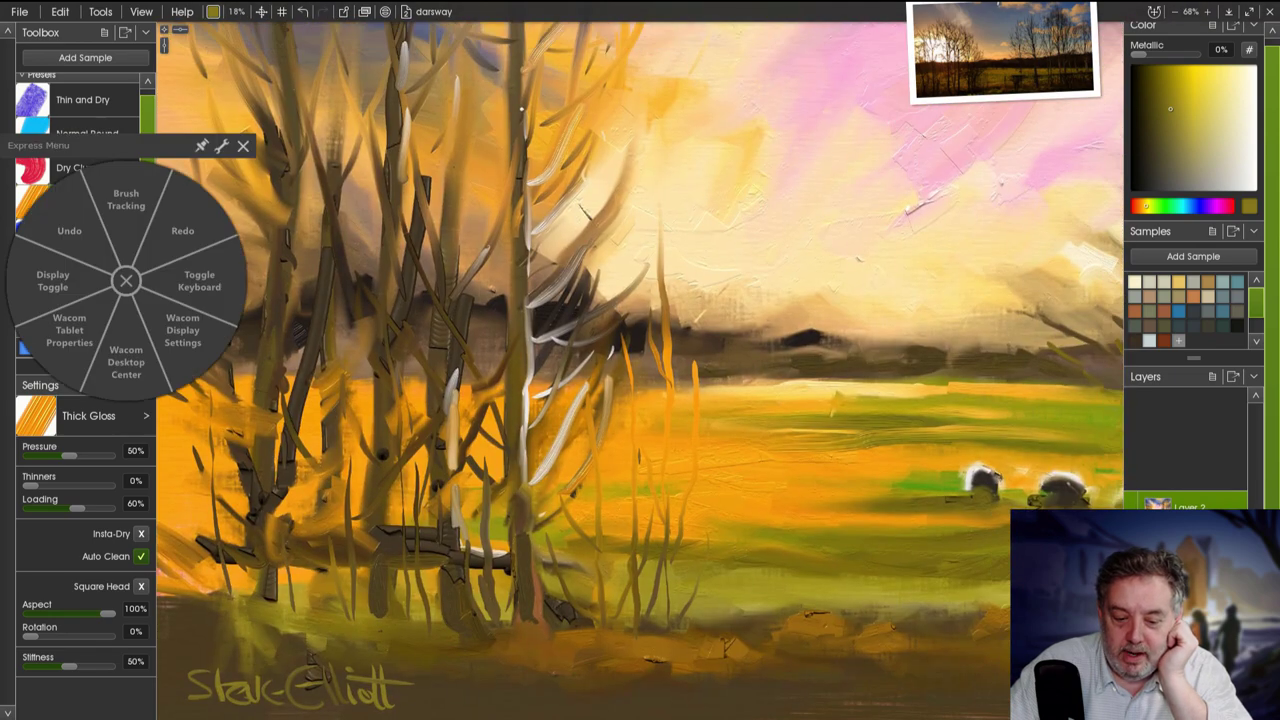
Smudge the white highlights sideways into the innermost left trunk and its neighbour with Hard Out Smudge at 46% size.
{"action": "left_click", "coordinate": [86, 235]}
{"action": "left_click", "coordinate": [94, 269]}
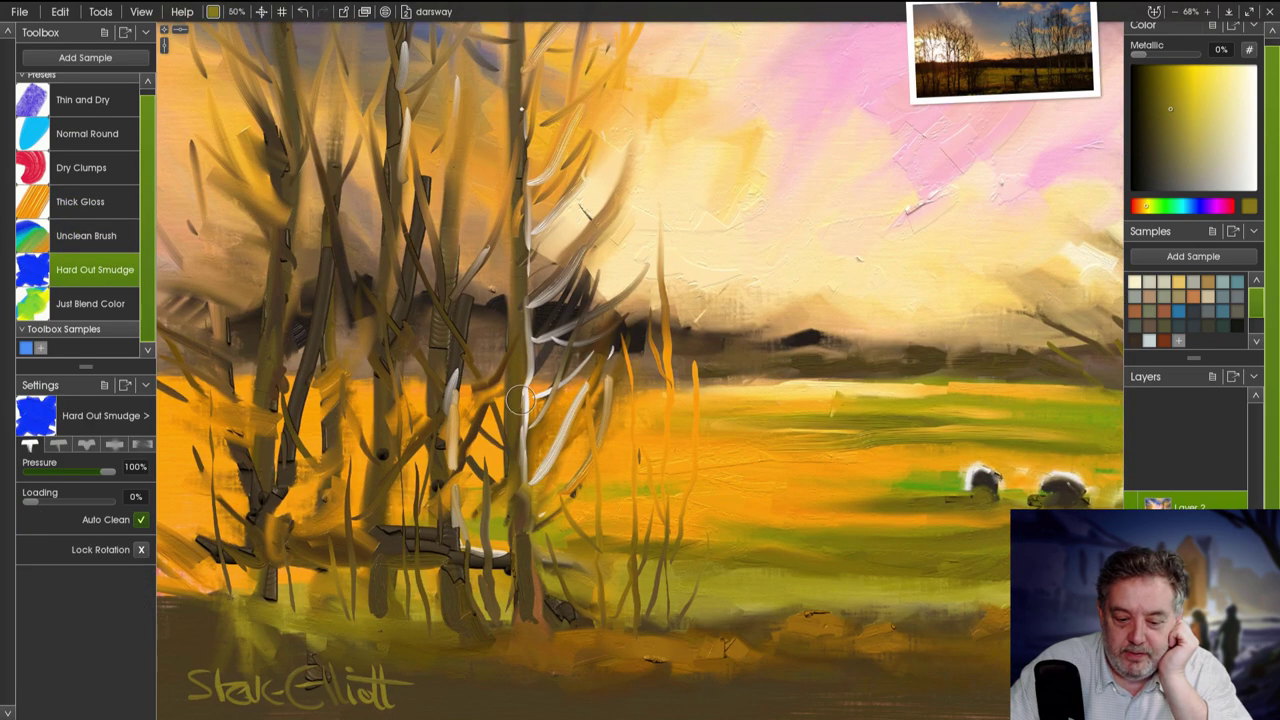
{"action": "mouse_move", "coordinate": [517, 360]}
{"action": "left_mouse_down"}
{"action": "mouse_move", "coordinate": [527, 242]}
{"action": "mouse_move", "coordinate": [522, 268]}
{"action": "left_mouse_up"}
{"action": "left_click_drag", "start_coordinate": [455, 372], "coordinate": [445, 563]}
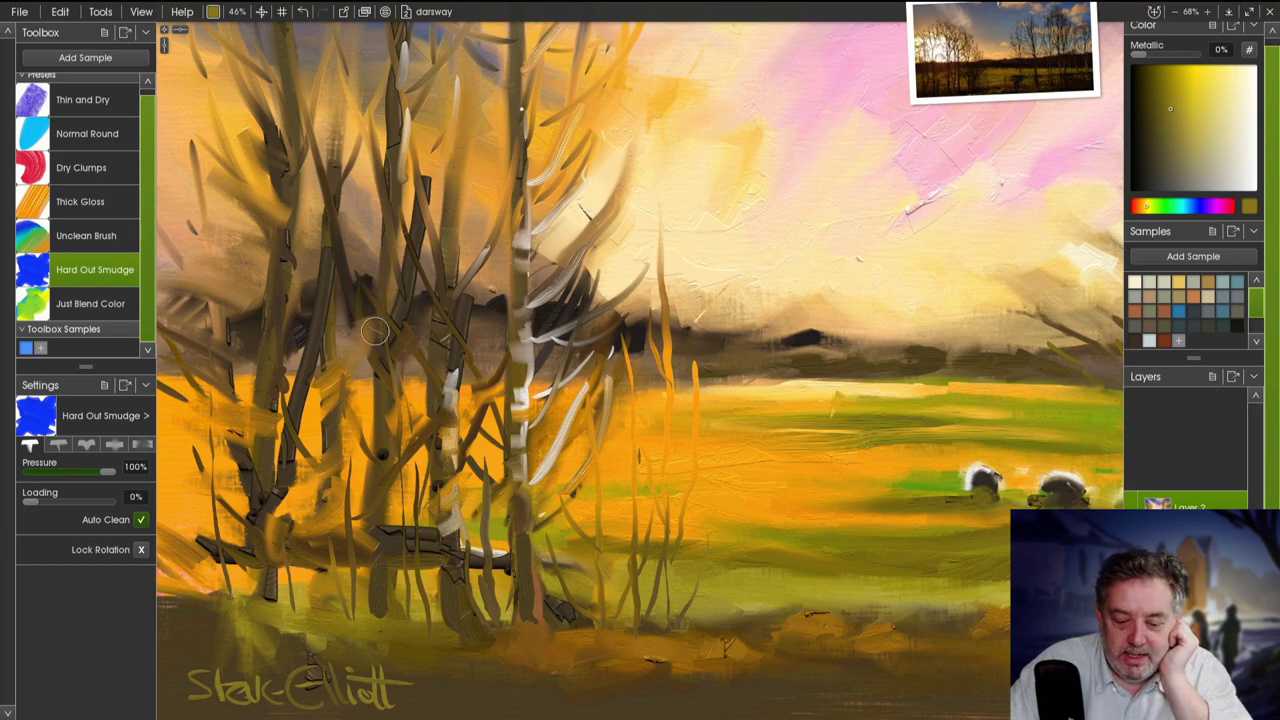
{"action": "key", "text": "ctrl+0"}
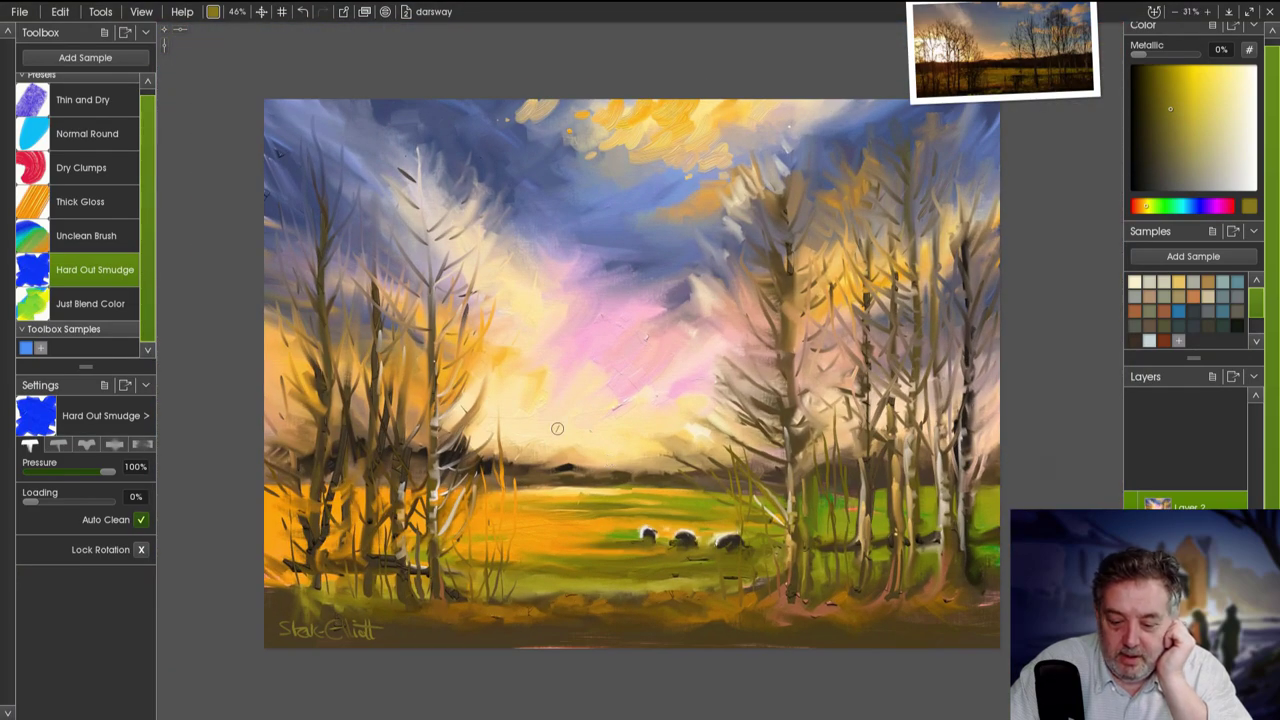
Add off-white Thick Gloss highlights at 27% size to the trunks and branches of the right-hand trees.
{"action": "left_click", "coordinate": [80, 201]}
{"action": "left_click", "coordinate": [820, 462], "text": "alt"}
{"action": "left_click", "coordinate": [820, 462], "text": "alt"}
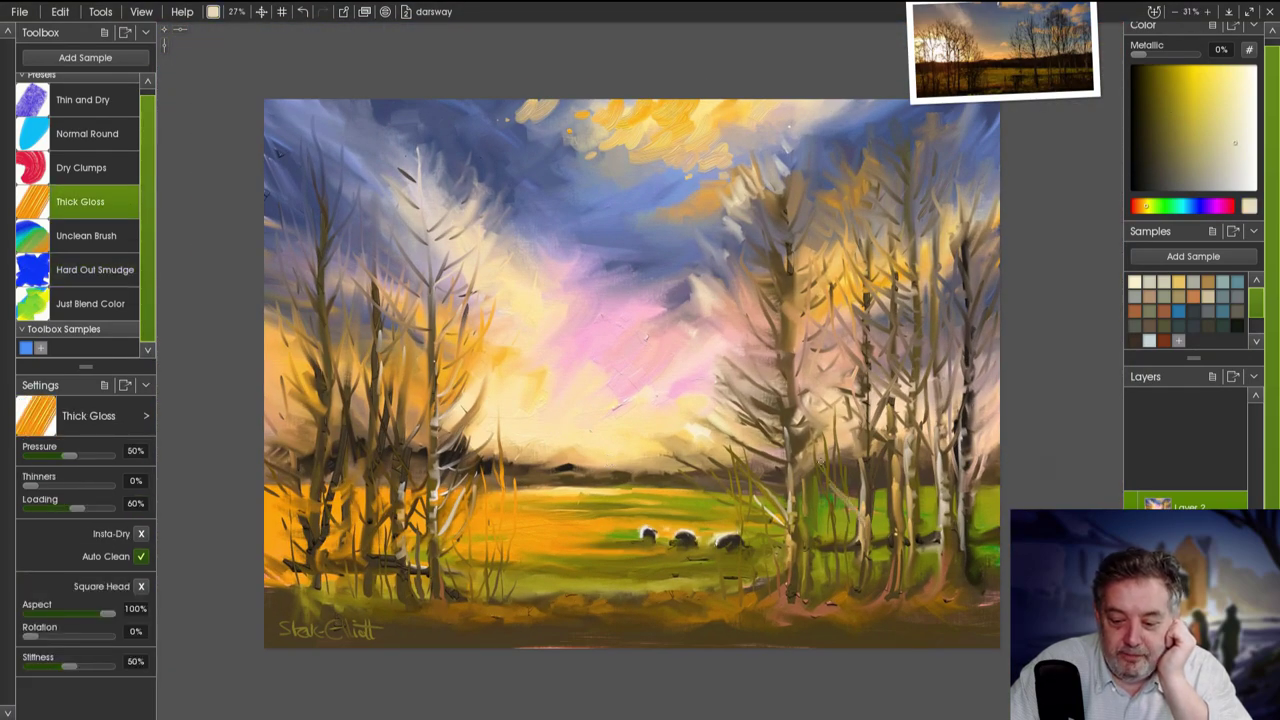
{"action": "left_click_drag", "start_coordinate": [884, 476], "coordinate": [894, 532]}
{"action": "mouse_move", "coordinate": [830, 422]}
{"action": "left_mouse_down"}
{"action": "mouse_move", "coordinate": [820, 526]}
{"action": "mouse_move", "coordinate": [800, 542]}
{"action": "mouse_move", "coordinate": [900, 490]}
{"action": "left_mouse_up"}
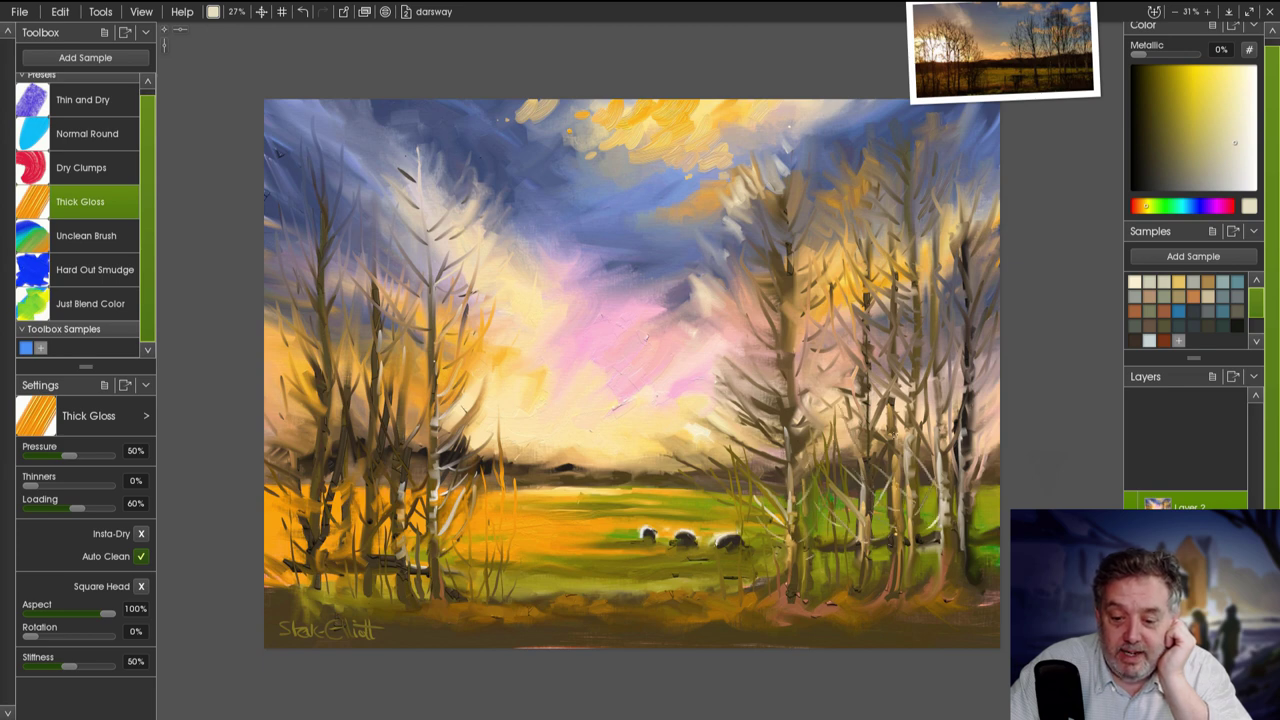
Add small off-white Thick Gloss highlights to the trunks and branches of the left-hand trees.
{"action": "left_click_drag", "start_coordinate": [410, 405], "coordinate": [385, 490]}
{"action": "left_click_drag", "start_coordinate": [360, 470], "coordinate": [378, 540]}
{"action": "left_click_drag", "start_coordinate": [376, 398], "coordinate": [376, 410]}
{"action": "left_click_drag", "start_coordinate": [414, 338], "coordinate": [414, 360]}
{"action": "left_click_drag", "start_coordinate": [398, 408], "coordinate": [398, 424]}
{"action": "left_click_drag", "start_coordinate": [320, 358], "coordinate": [340, 400]}
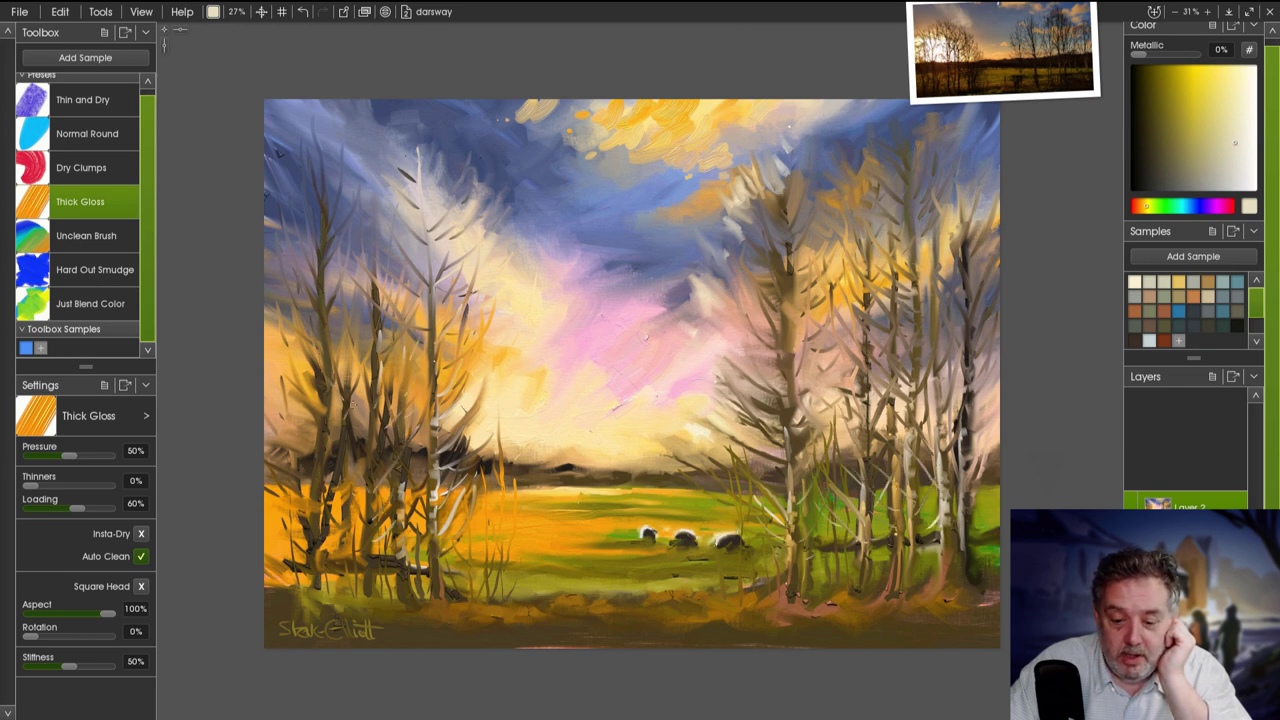